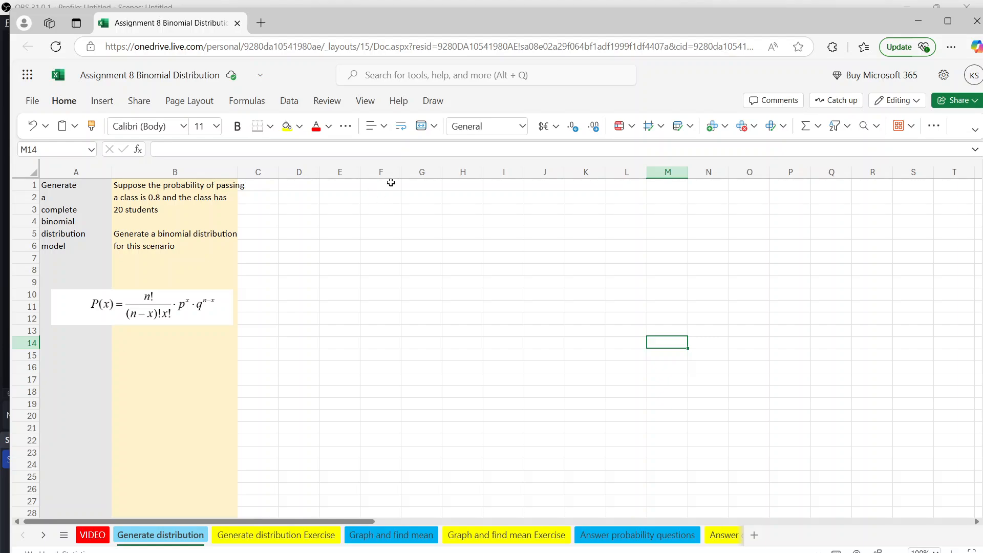
Step: Enter the heading "X=Students" in cell E2 and fit column E's width to it
left_click(342, 199)
left_click(342, 148)
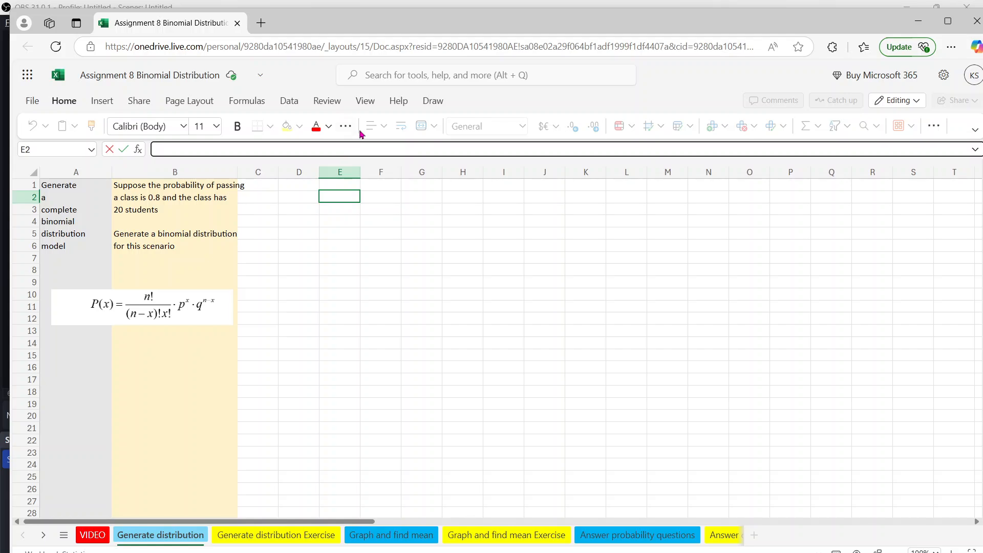
type("X=Students")
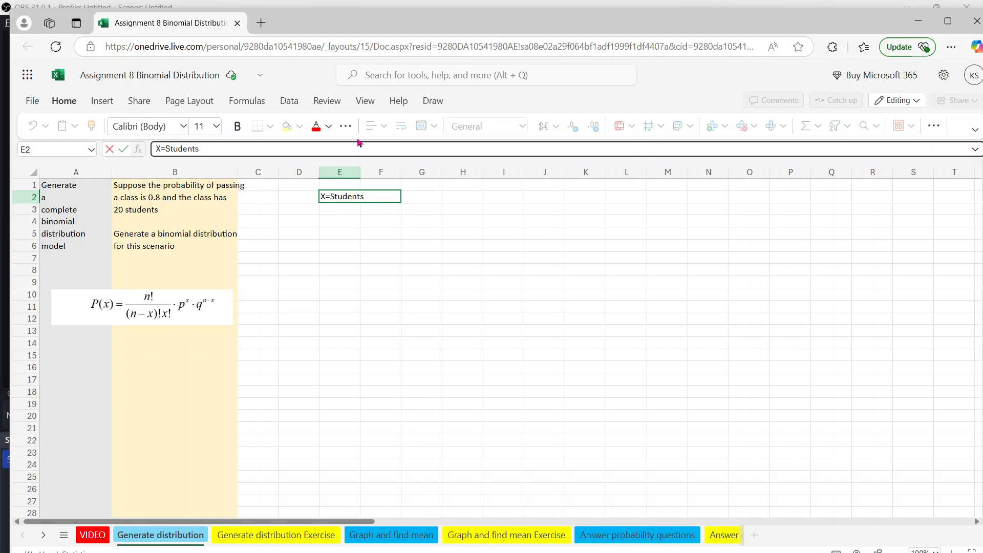
left_click(356, 173)
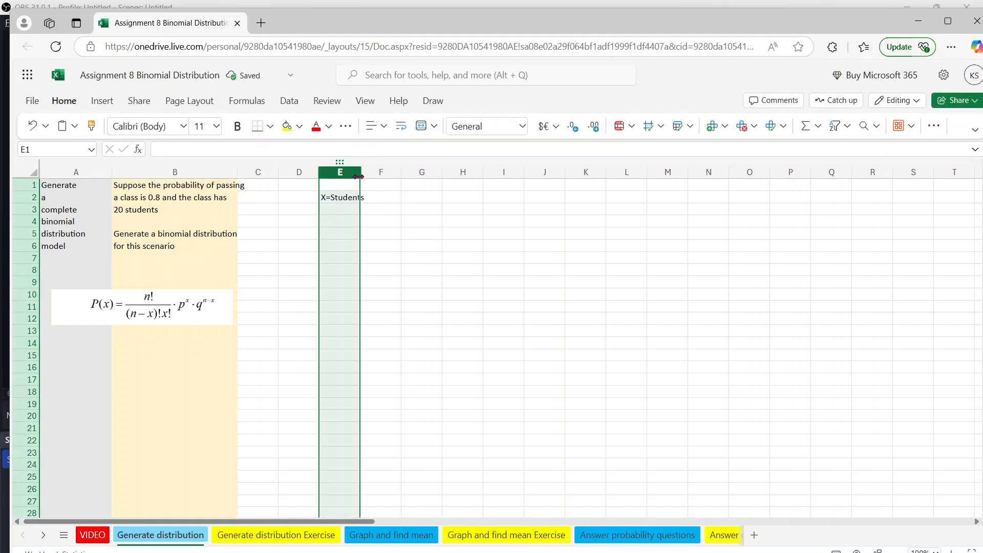
double_click(359, 176)
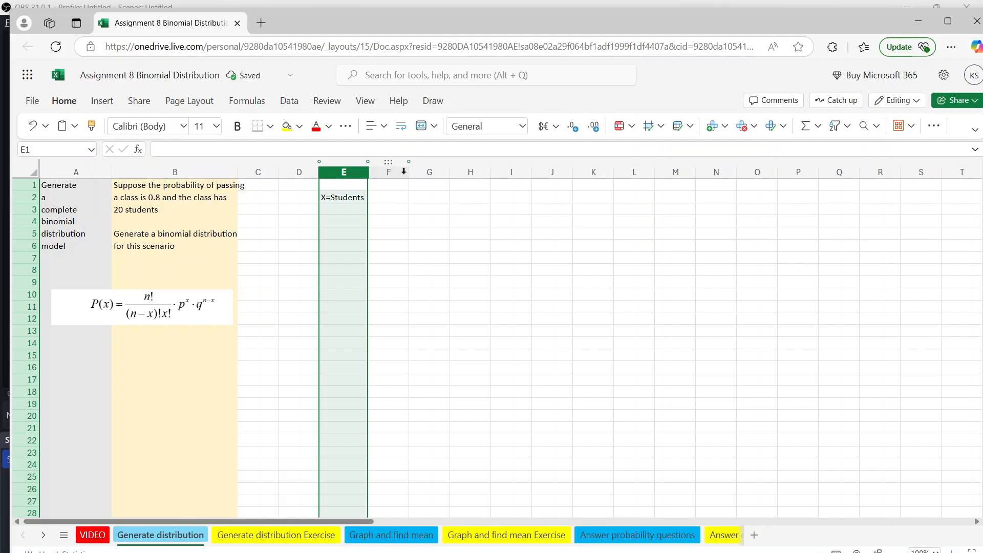
Step: Widen column F slightly and enter the heading "P(X)" in cell F2
left_click_drag(409, 175, 430, 173)
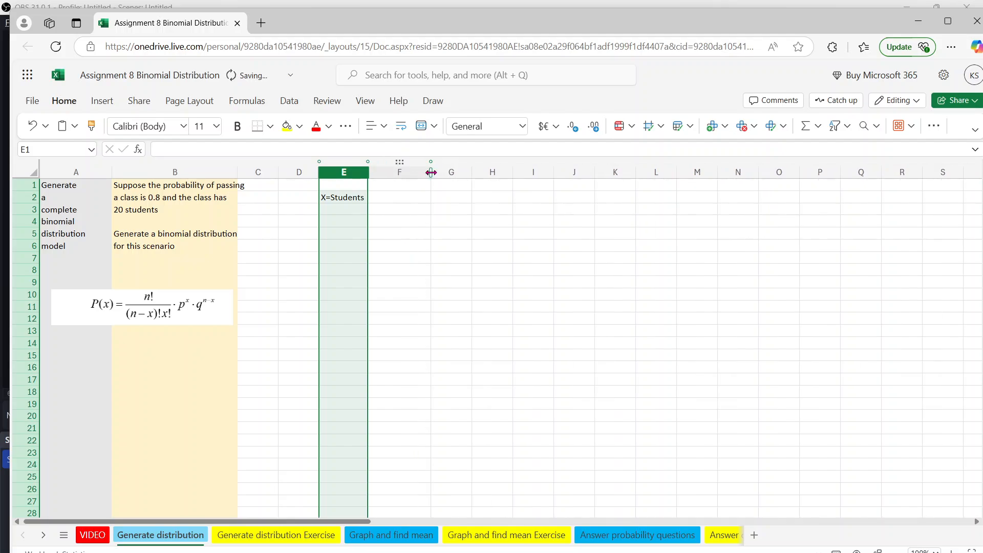
left_click(398, 201)
type("P(X)")
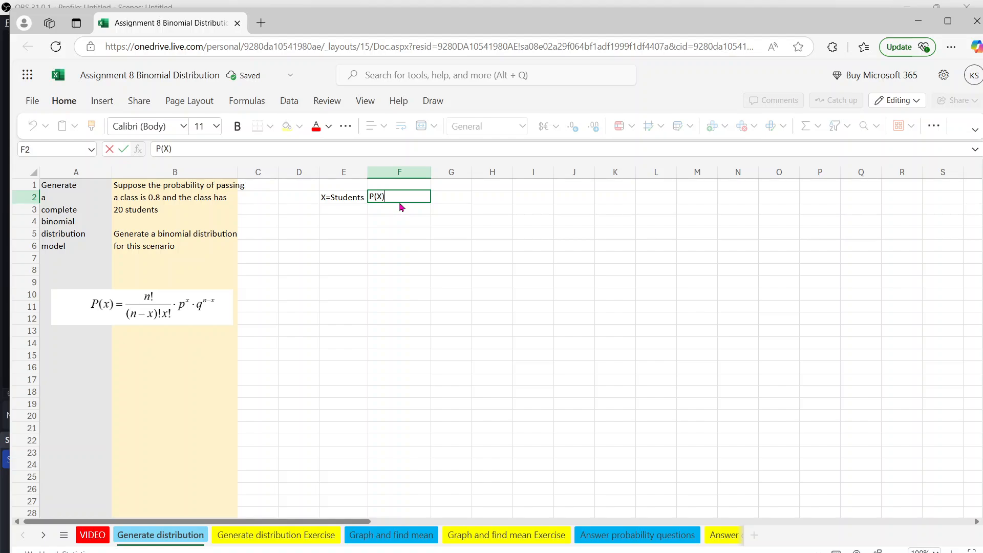
key("Return")
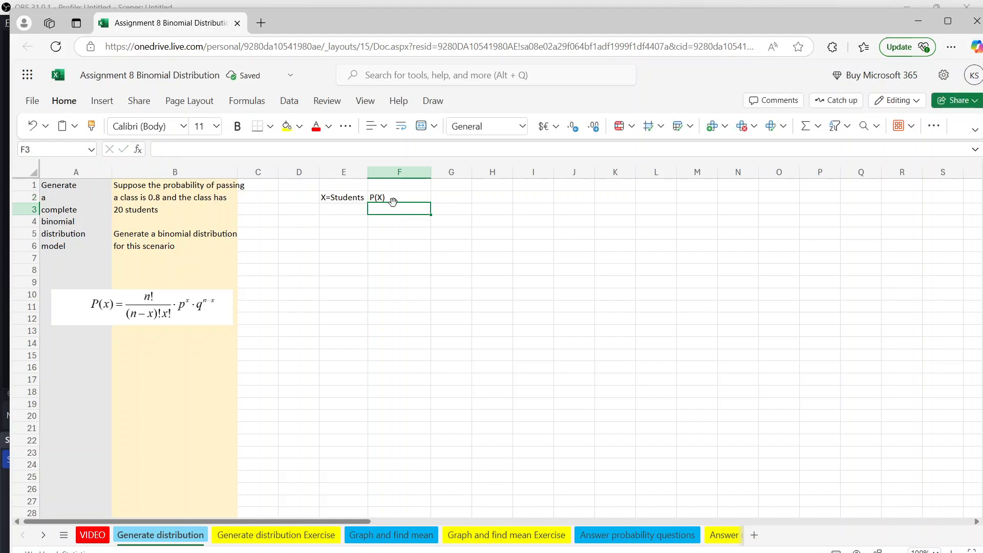
Step: Widen column E and extend the heading in E2 to read "X=Students who pass"
left_click(335, 207)
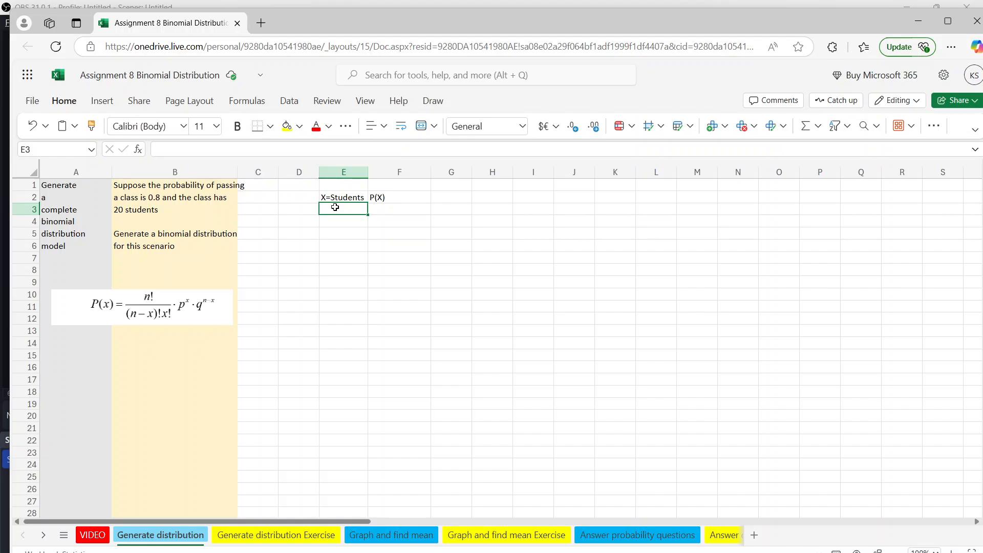
left_click_drag(368, 172, 424, 172)
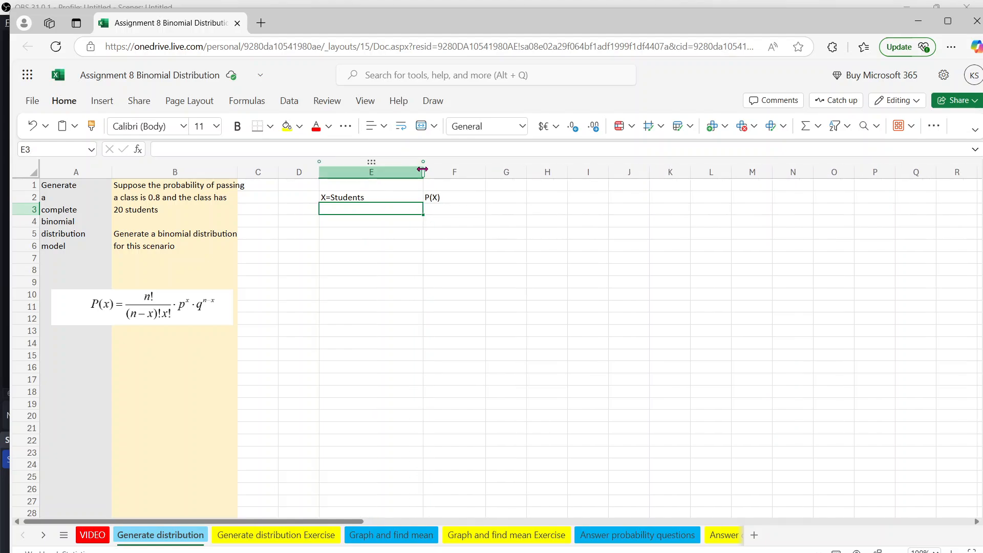
left_click(382, 196)
left_click(374, 149)
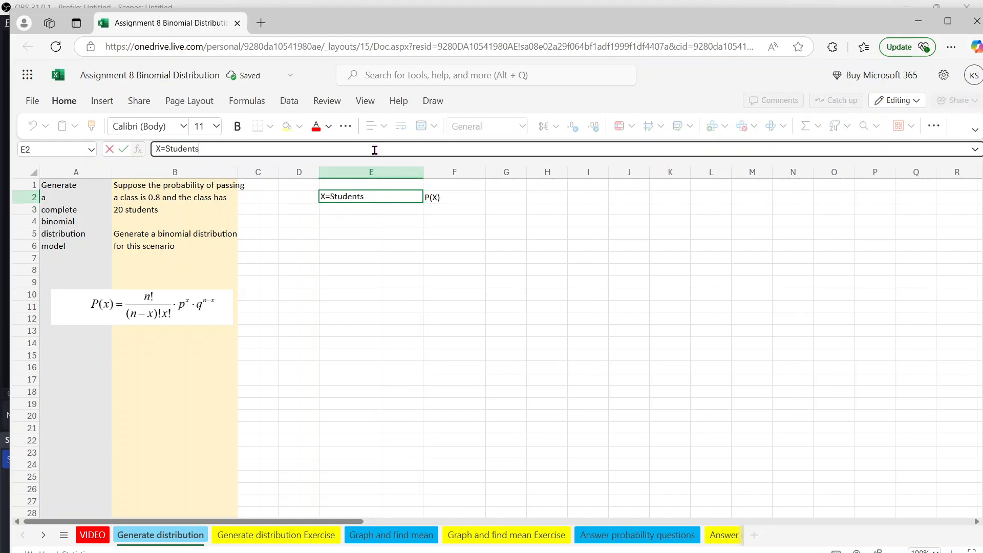
type("who pass")
key("Return")
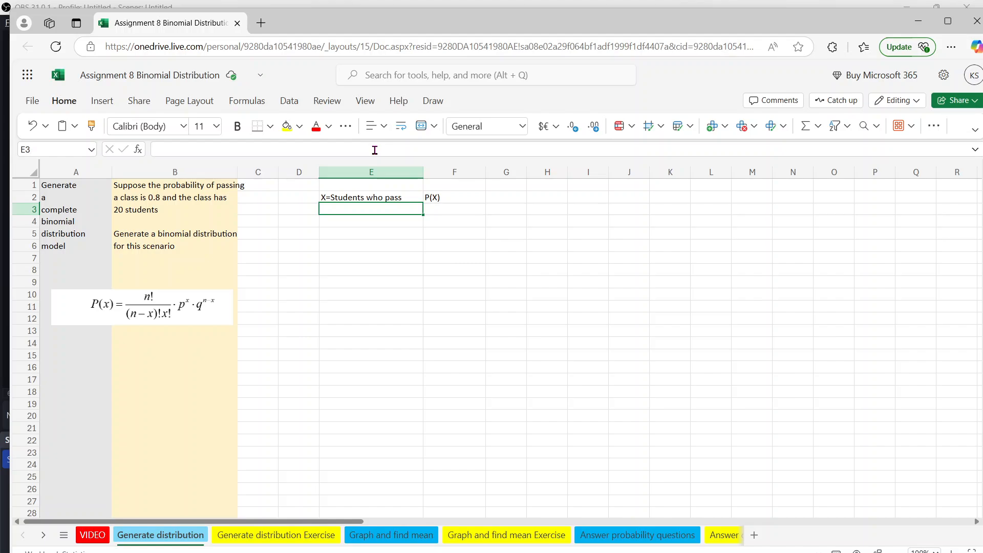
Step: Enter 0 in E3 and 1 in E4, and extend the series down to 20 in E23
type("0")
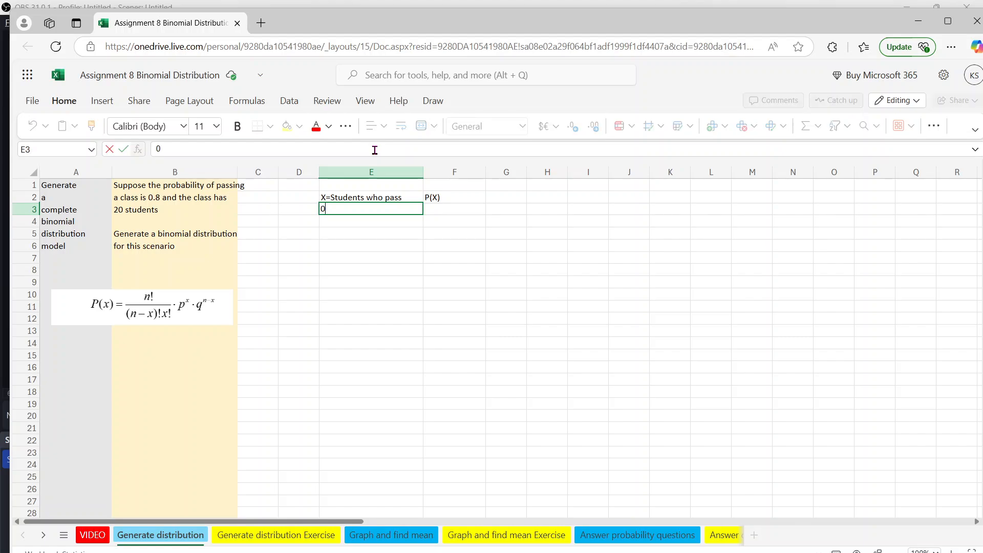
left_click(357, 225)
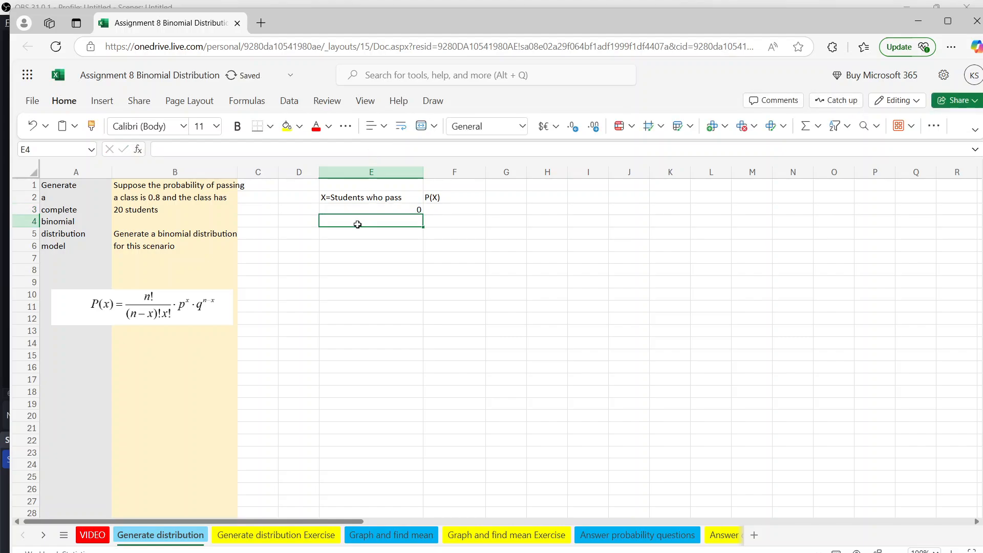
type("1")
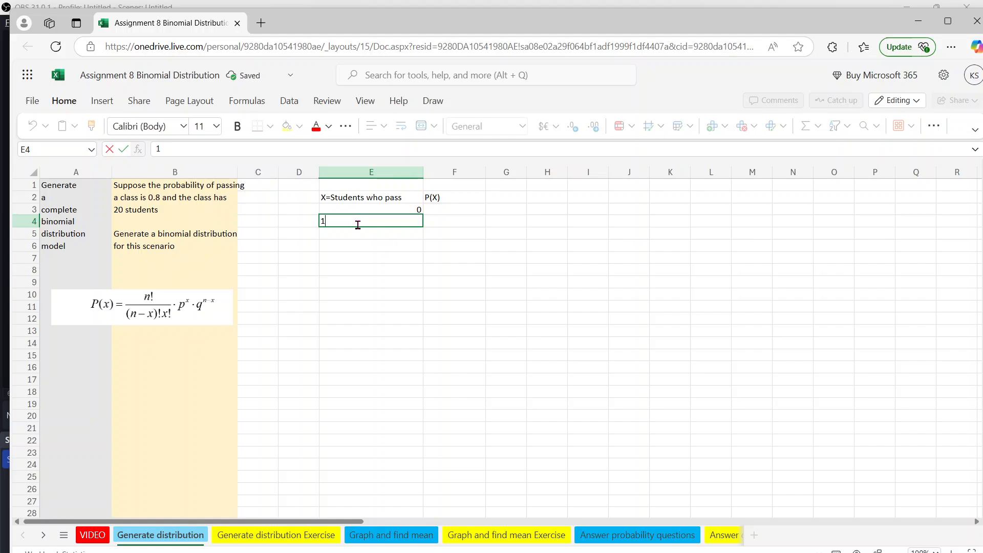
left_click(374, 210)
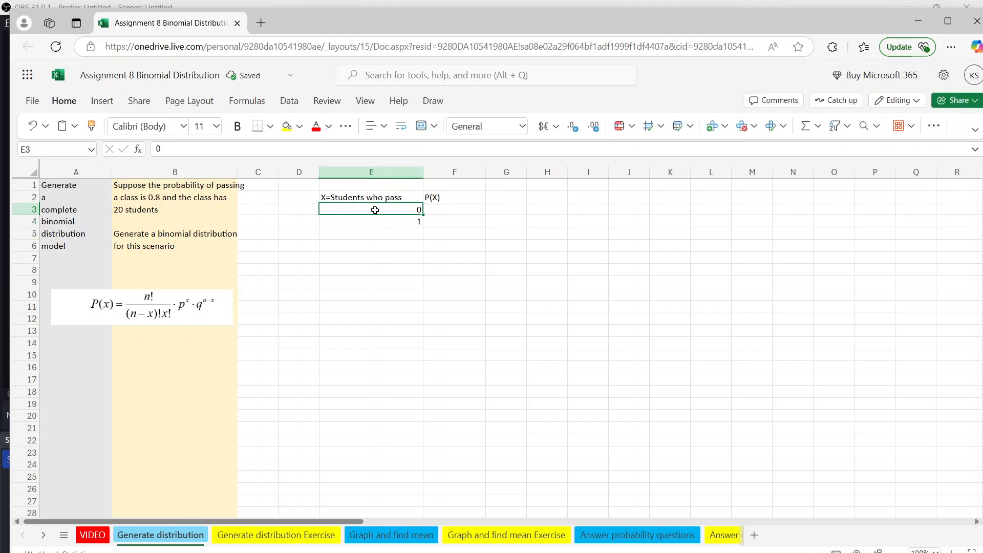
left_click_drag(375, 210, 375, 224)
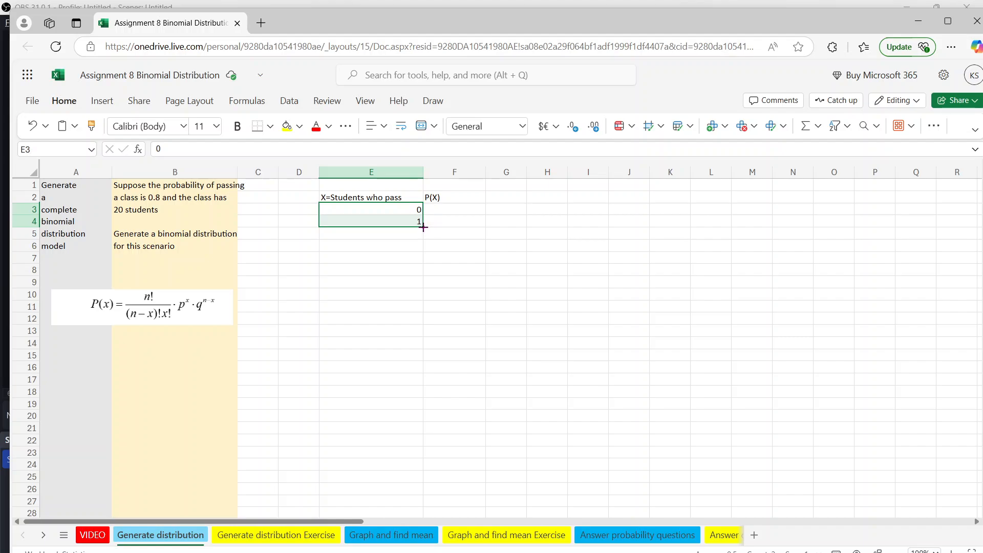
left_click_drag(423, 227, 423, 458)
left_click(504, 437)
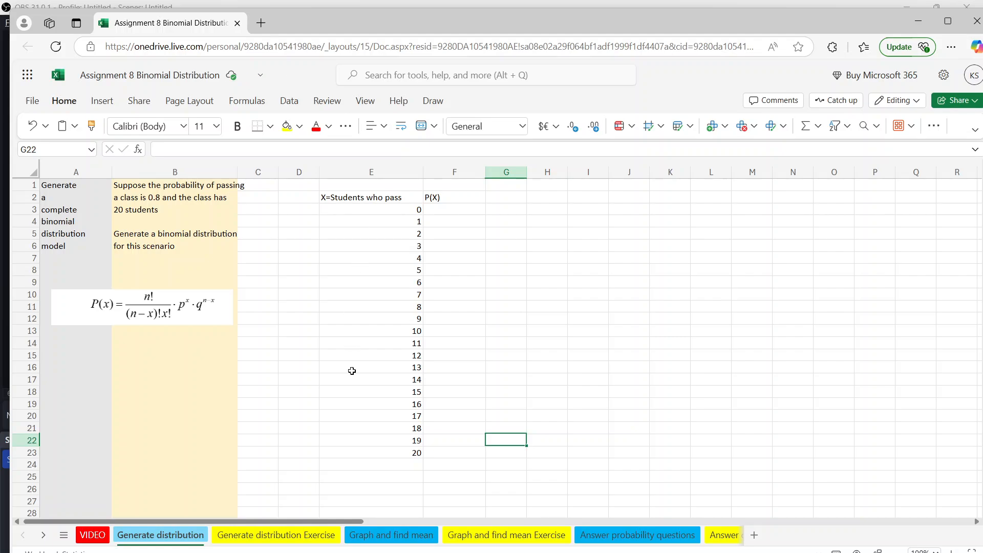
Step: Select cell F3, review the BINOM.DIST function's syntax and arguments on the presentation slides, and return to the workbook
left_click(459, 211)
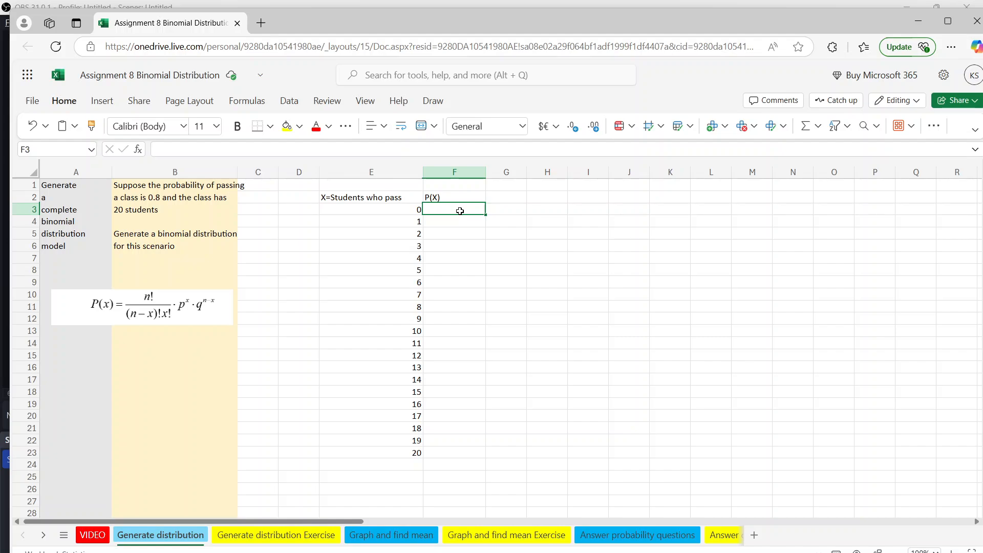
key("alt+Tab")
key("alt+Tab")
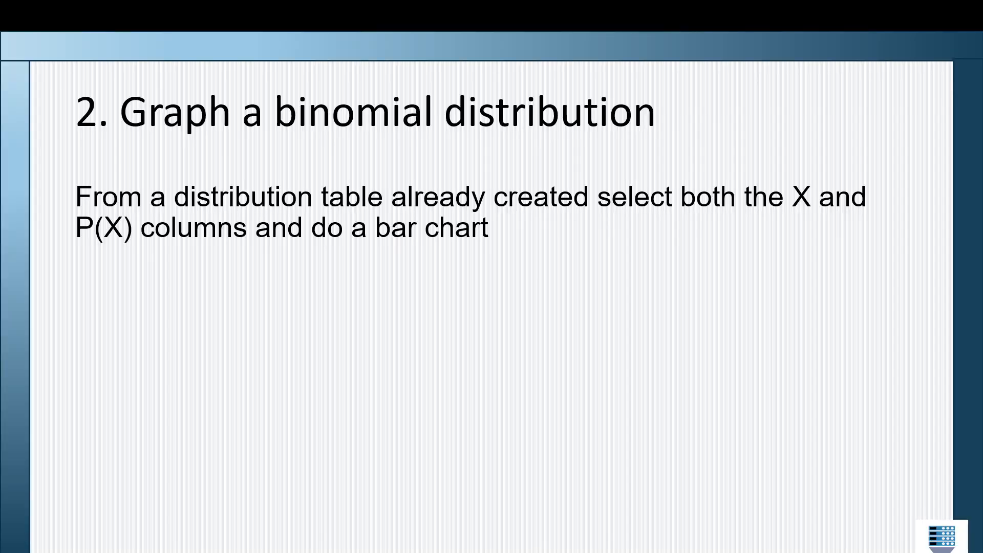
key("Left")
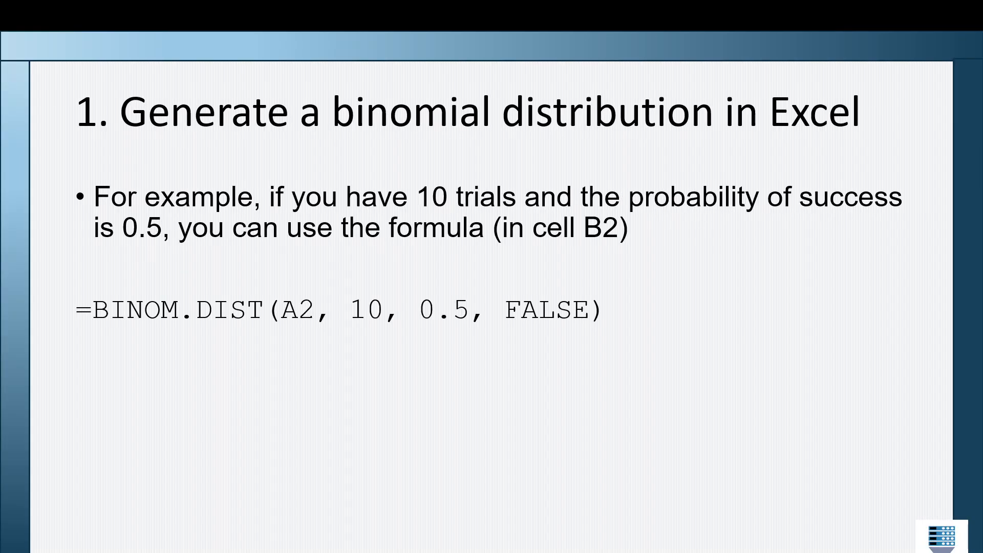
key("Left")
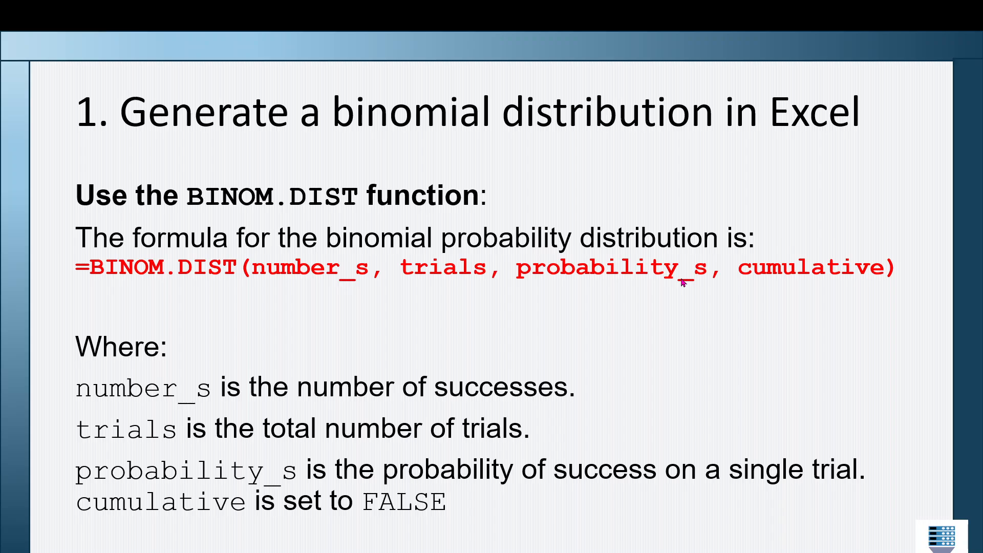
key("alt+Tab")
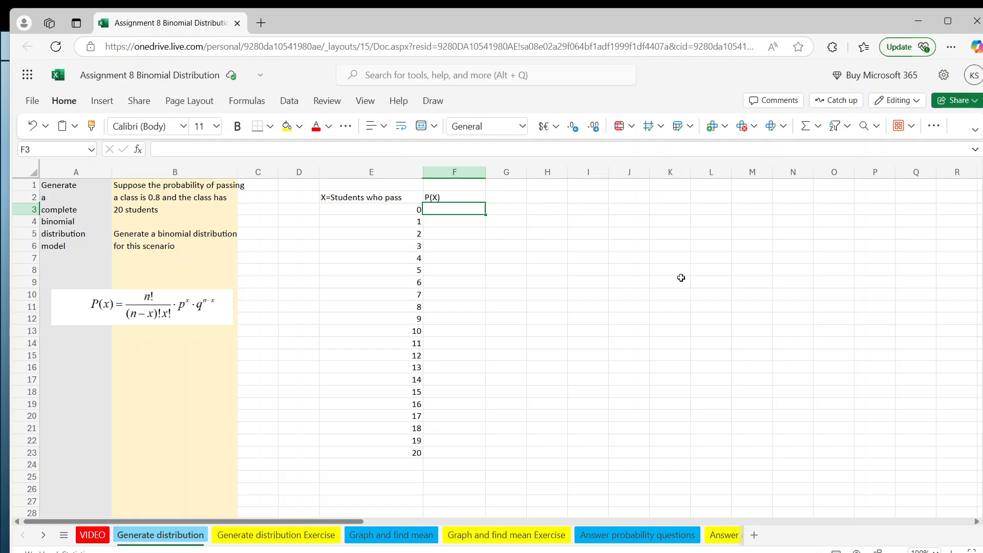
Step: Enter the formula =BINOM.DIST(E3,20,0.8,FALSE) in cell F3
left_click(596, 149)
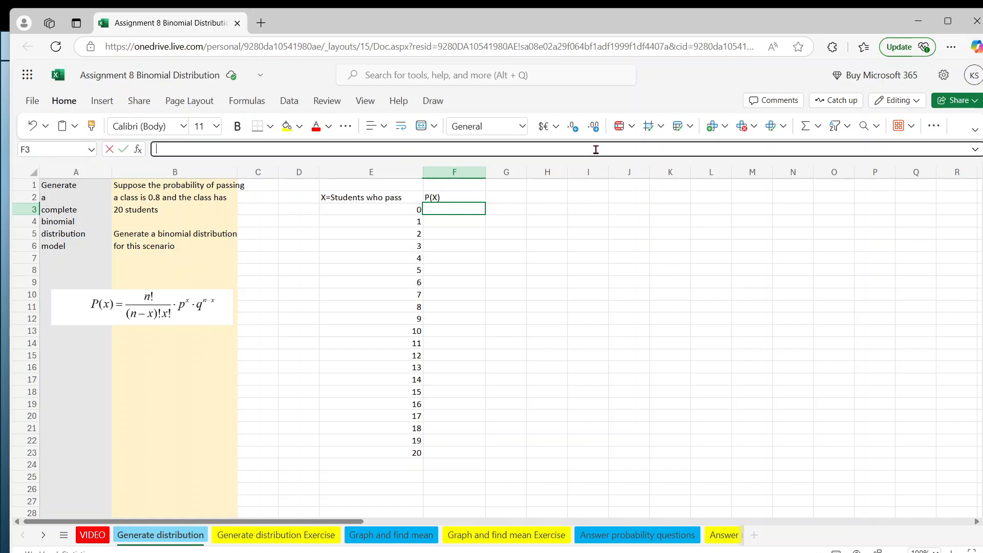
type("=")
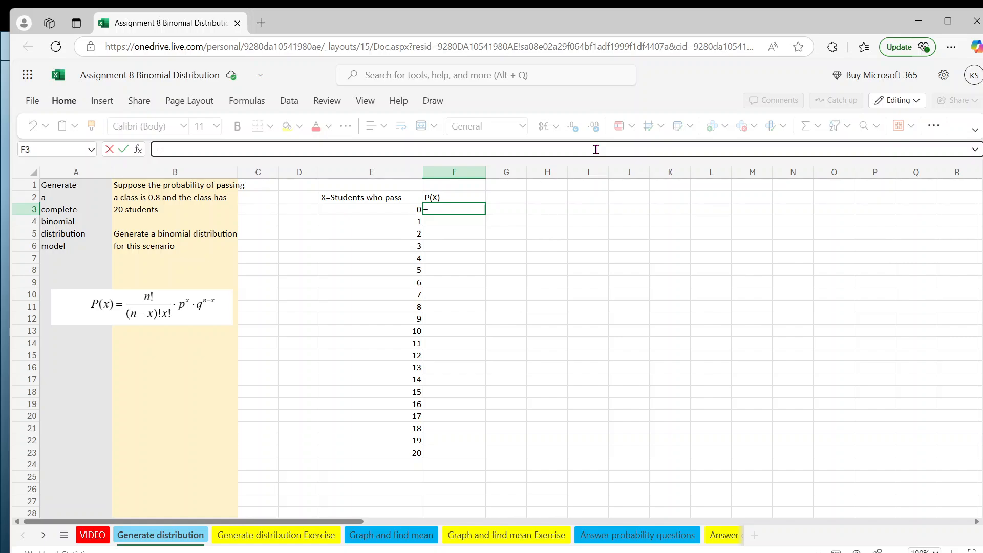
type("binom.")
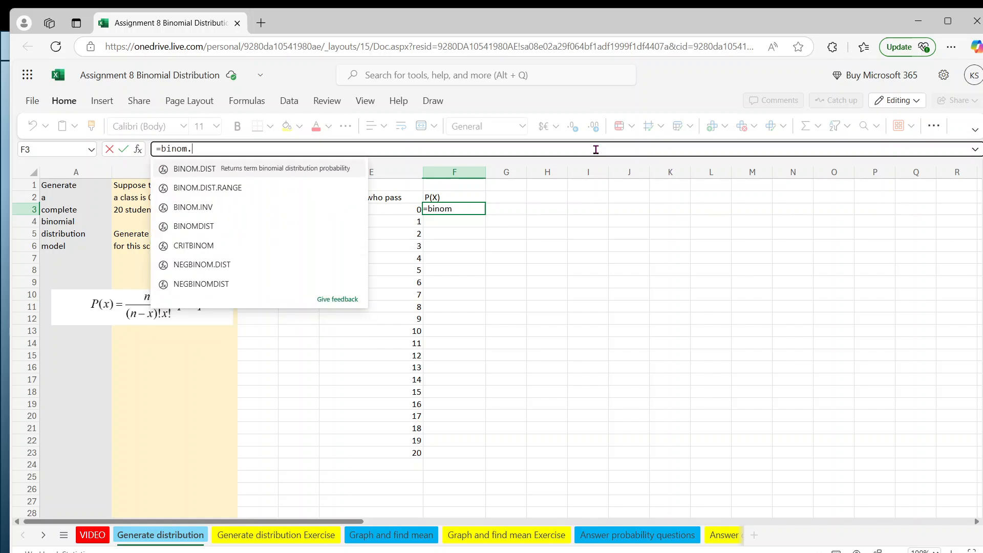
type("dist")
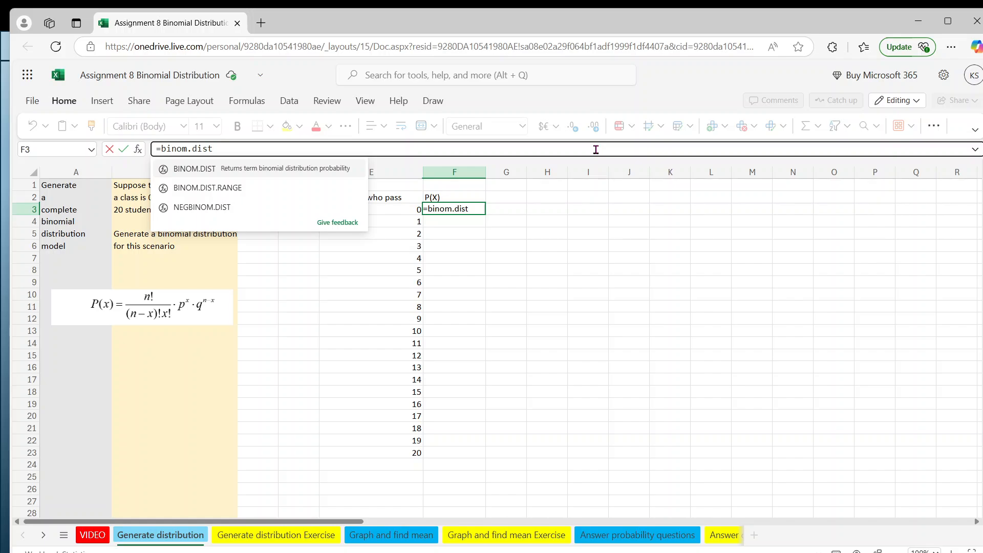
type("(")
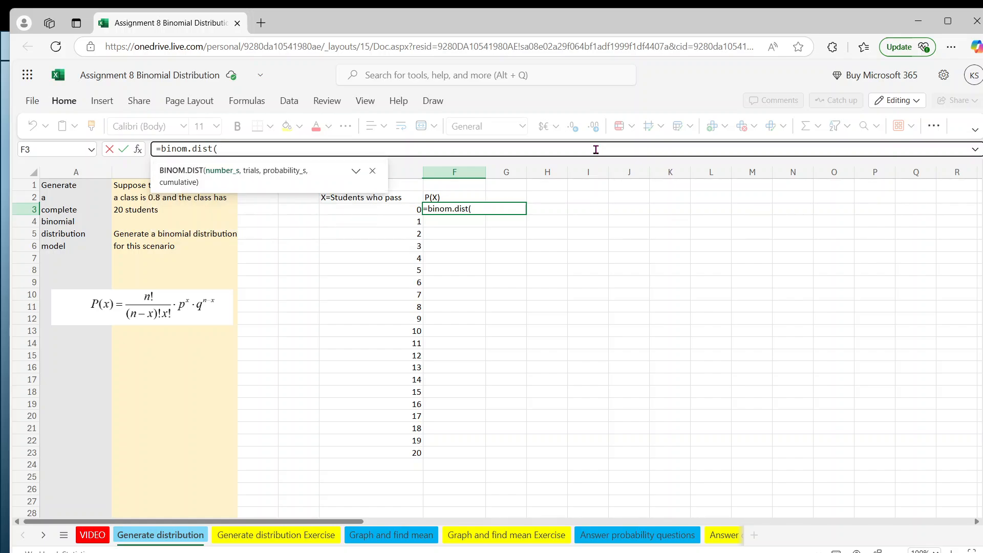
left_click(391, 211)
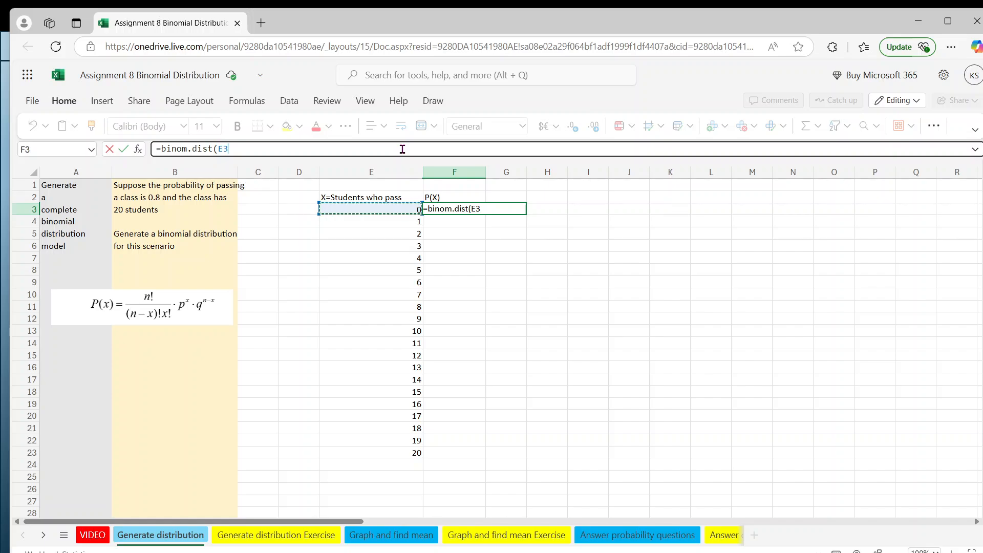
left_click(403, 149)
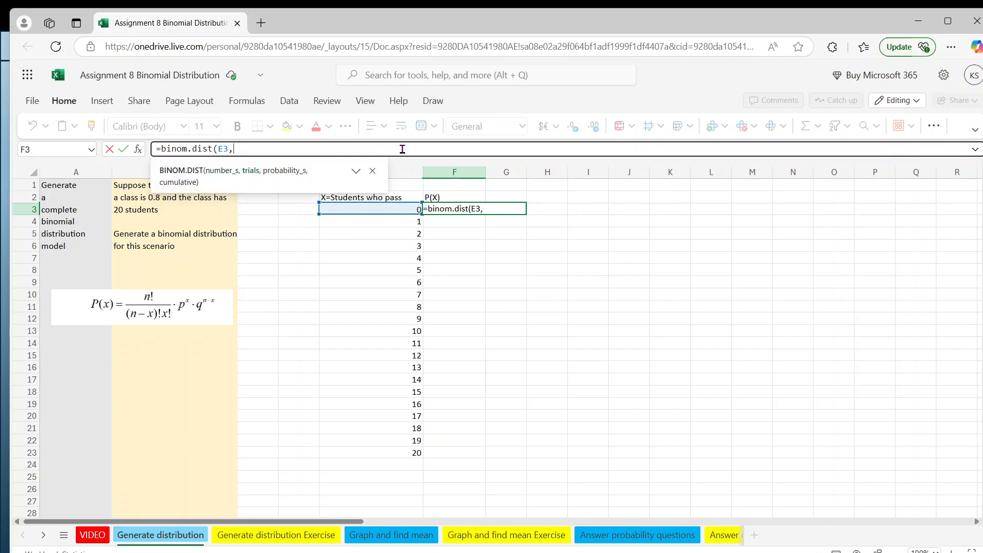
type(",20,0.8")
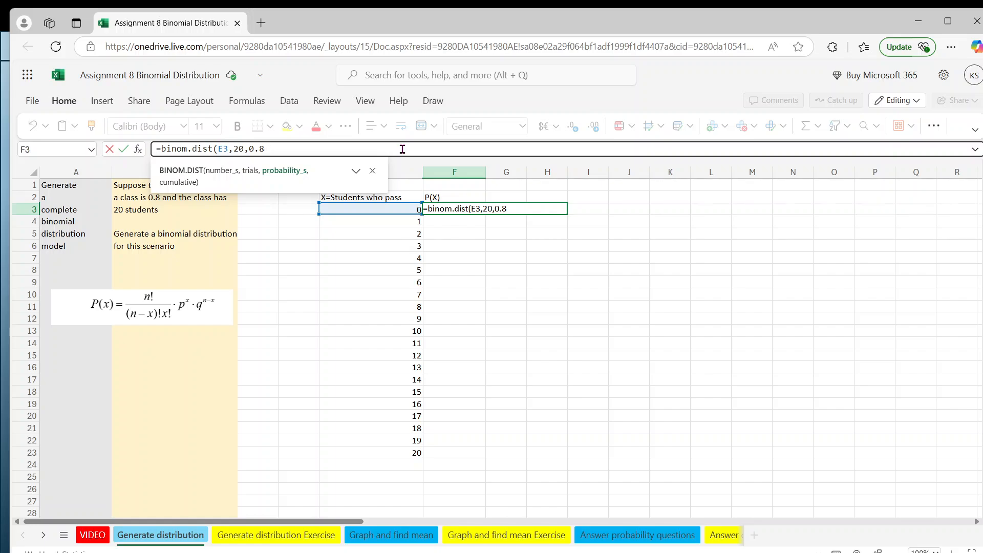
type(",fa")
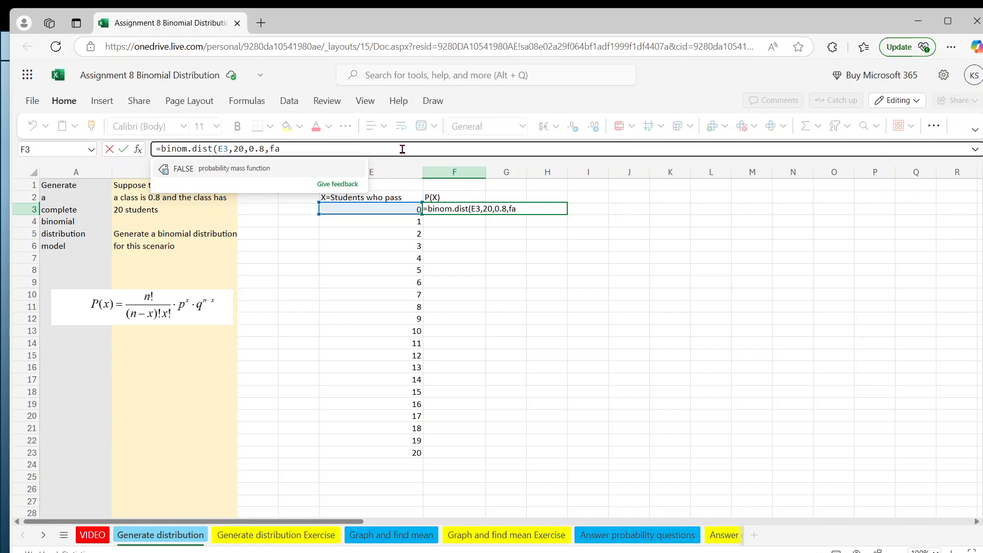
type("lse)")
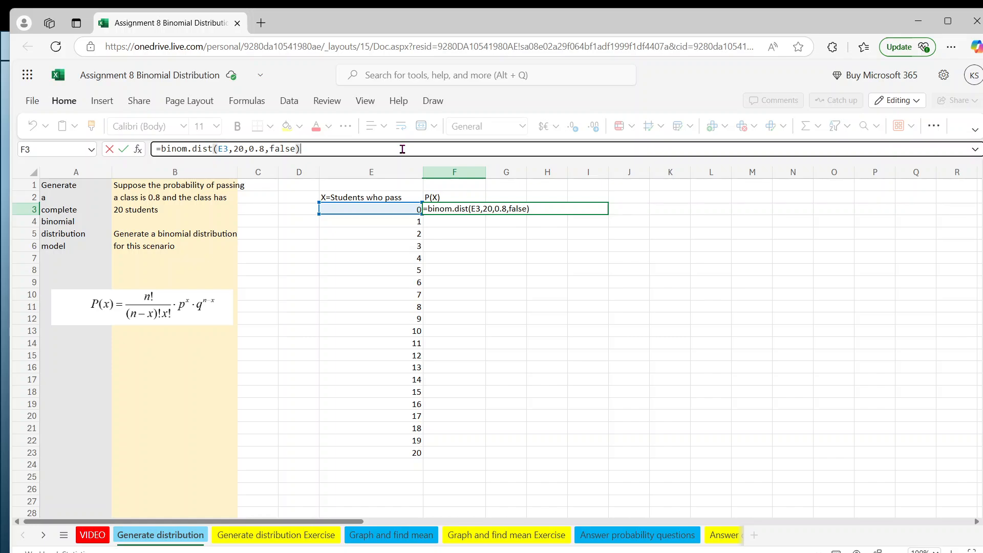
key("Return")
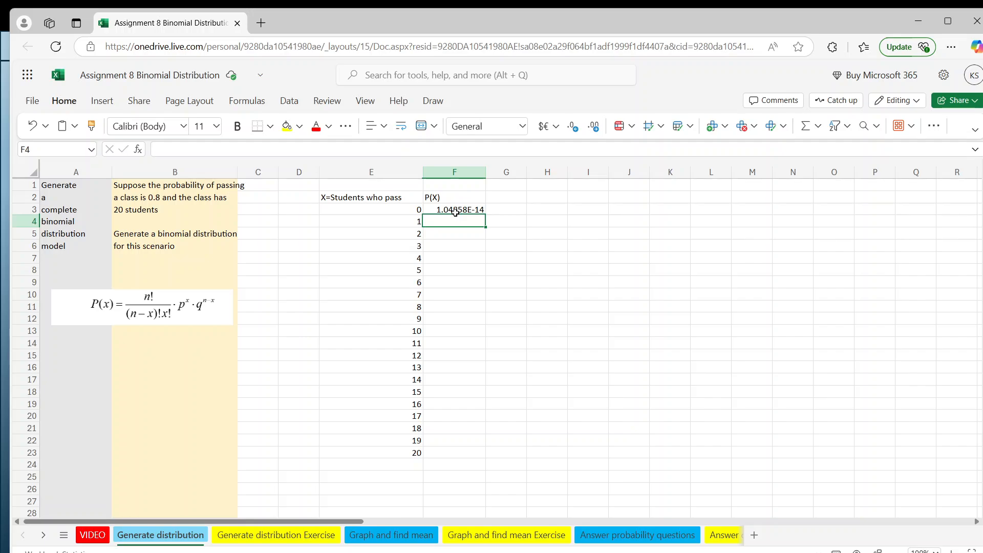
Step: Fill the binomial formula from F3 down through F23, alongside all the X values
left_click(456, 211)
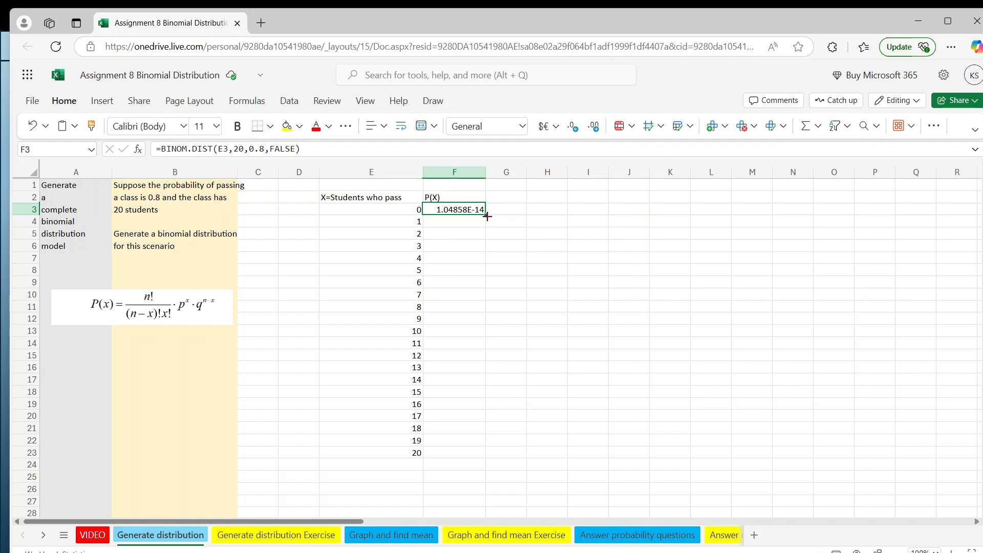
left_click_drag(487, 216, 480, 208)
left_click_drag(486, 216, 448, 447)
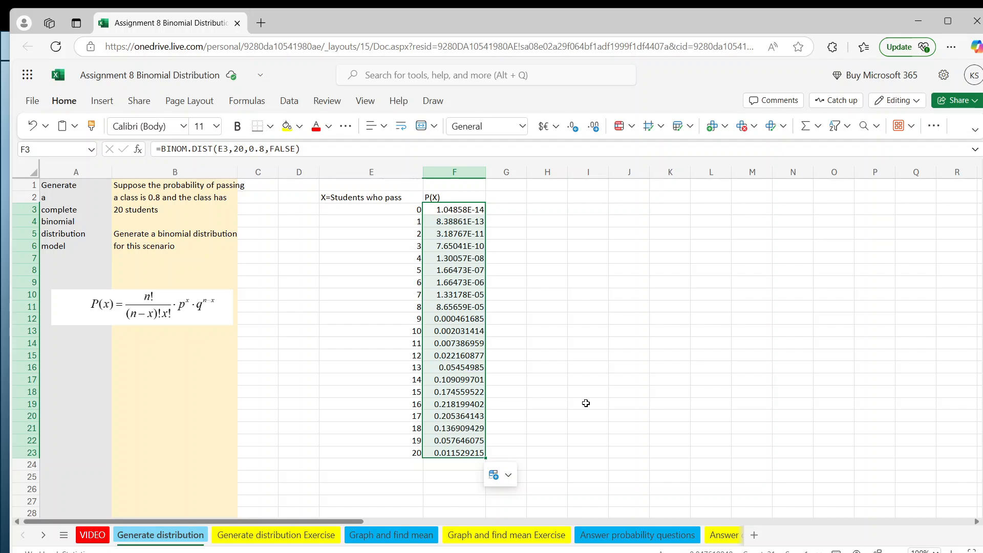
Step: Examine the P(X) values for selected numbers of passing students, including 0, 10, 15, 16 and 17
left_click(389, 209)
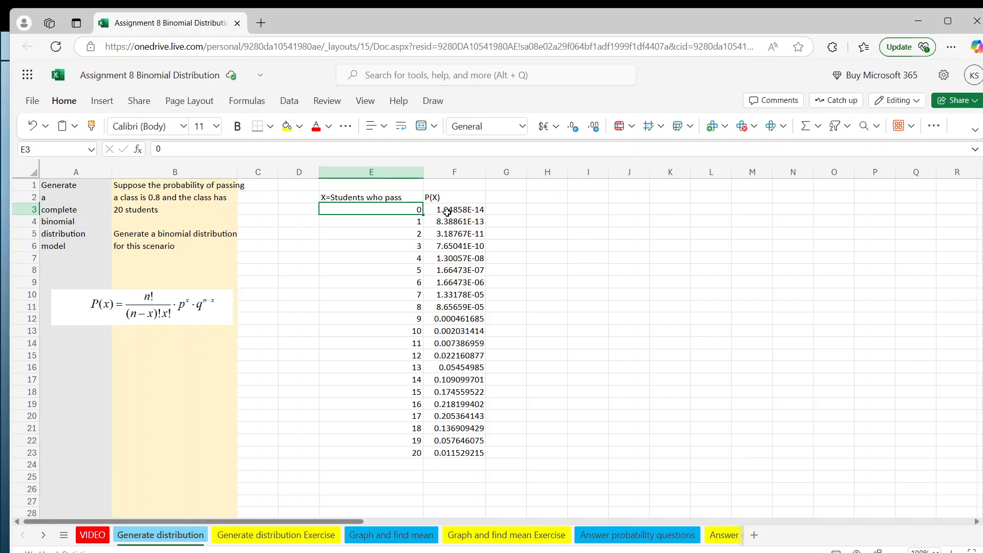
key("Right")
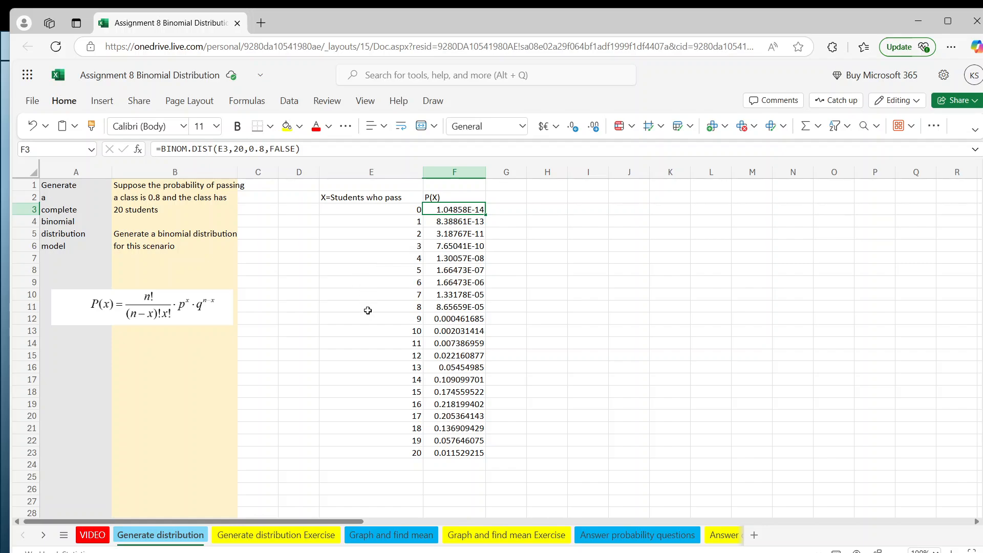
left_click(368, 327)
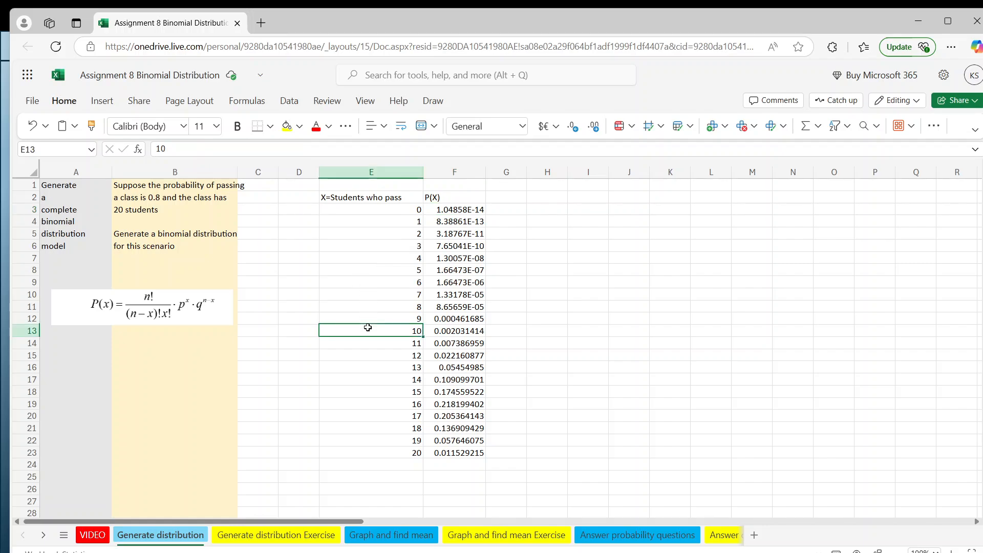
left_click(437, 333)
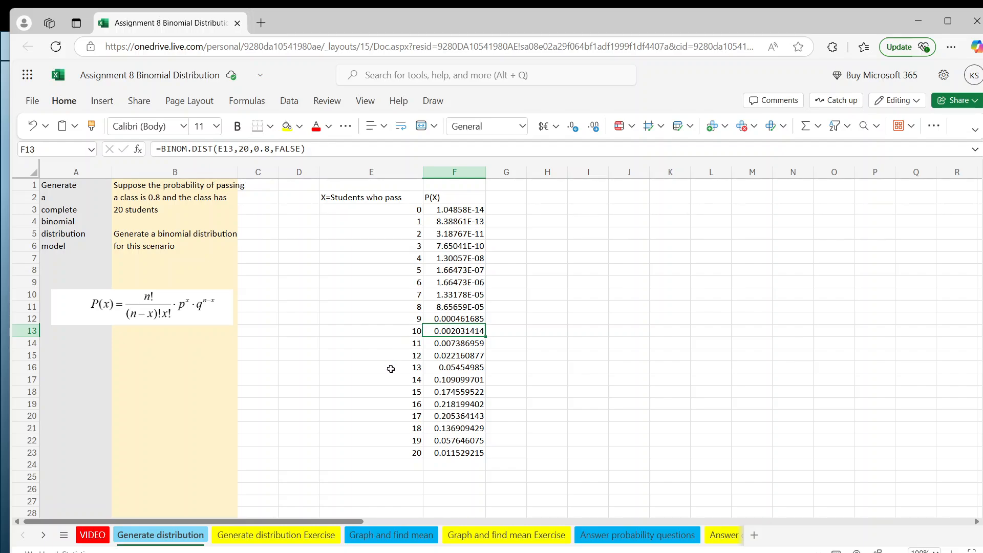
left_click(386, 390)
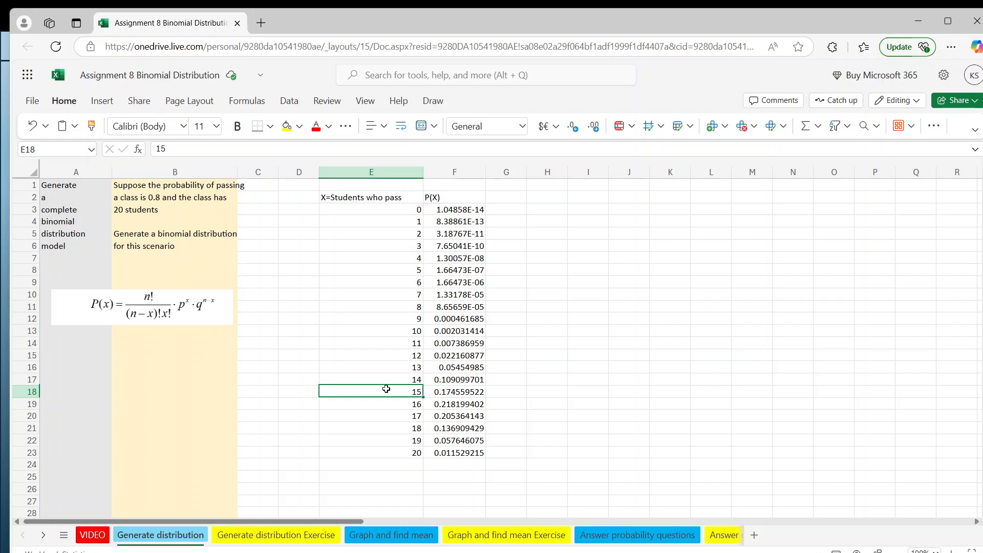
left_click(445, 392)
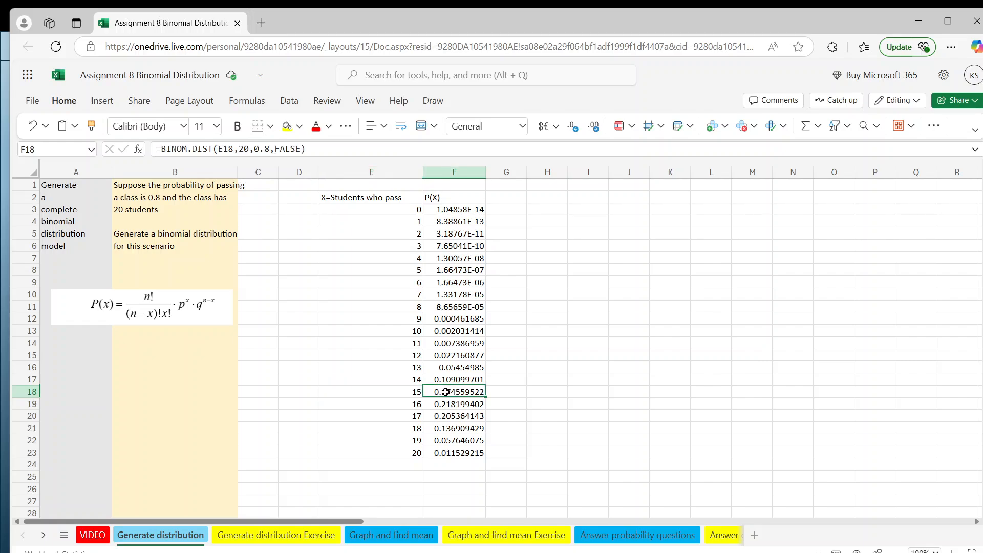
left_click(395, 406)
left_click(443, 404)
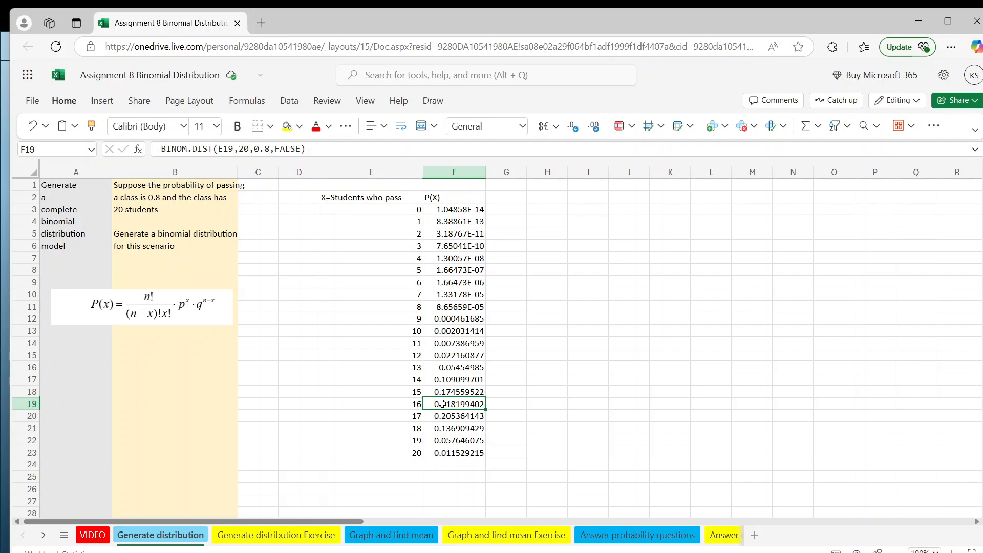
left_click(403, 414)
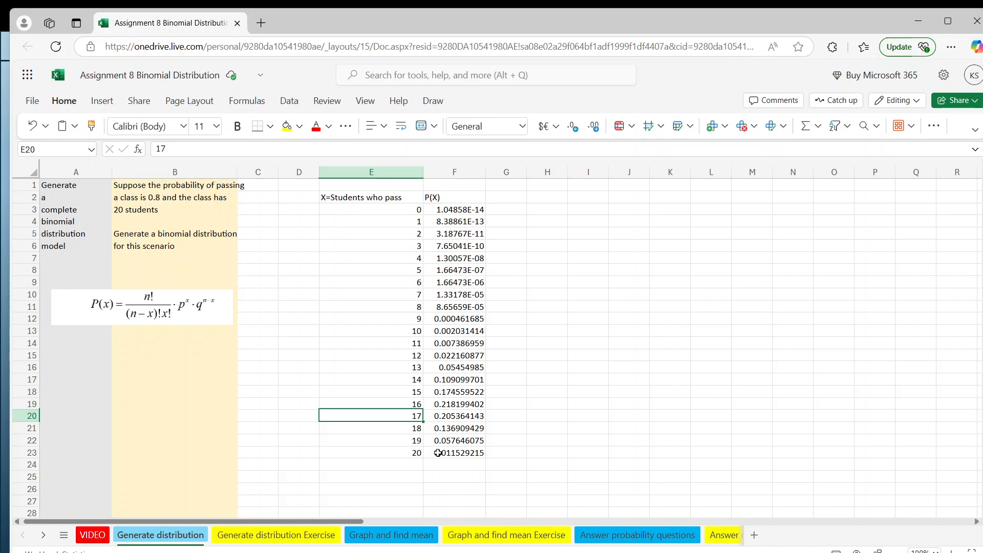
Step: Format the probabilities in F3:F23 as Number with 3 decimal places
left_click_drag(441, 452, 440, 212)
right_click(439, 212)
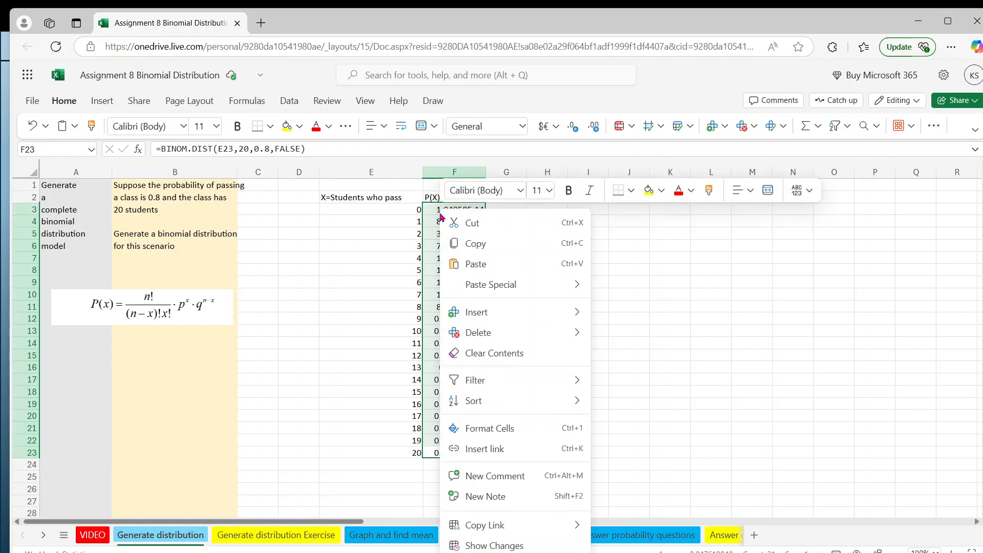
left_click(468, 429)
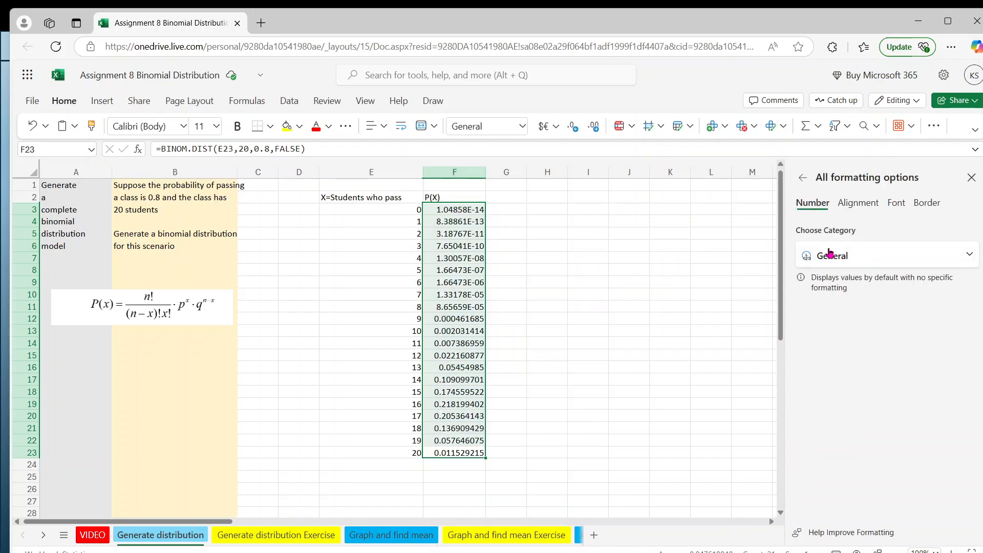
left_click(828, 250)
left_click(830, 307)
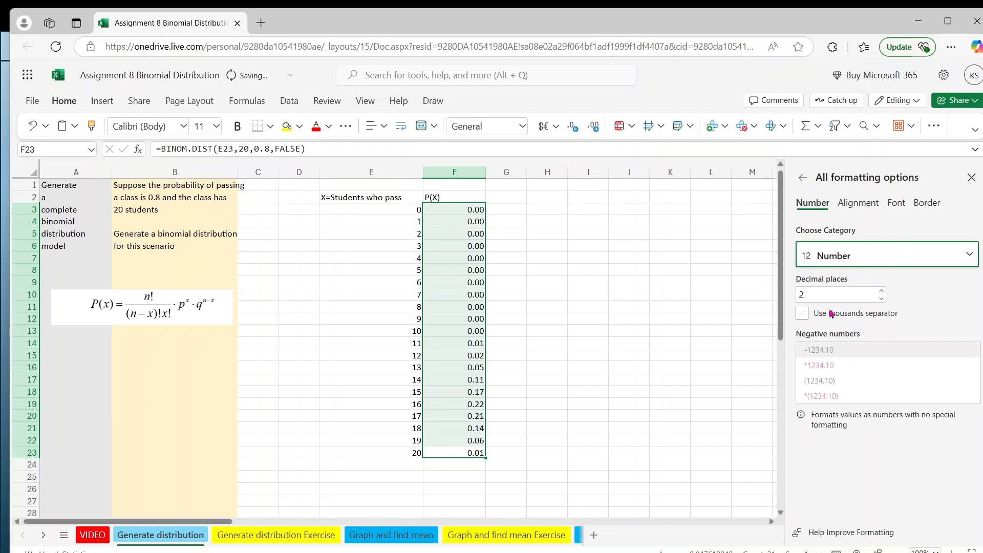
left_click(881, 299)
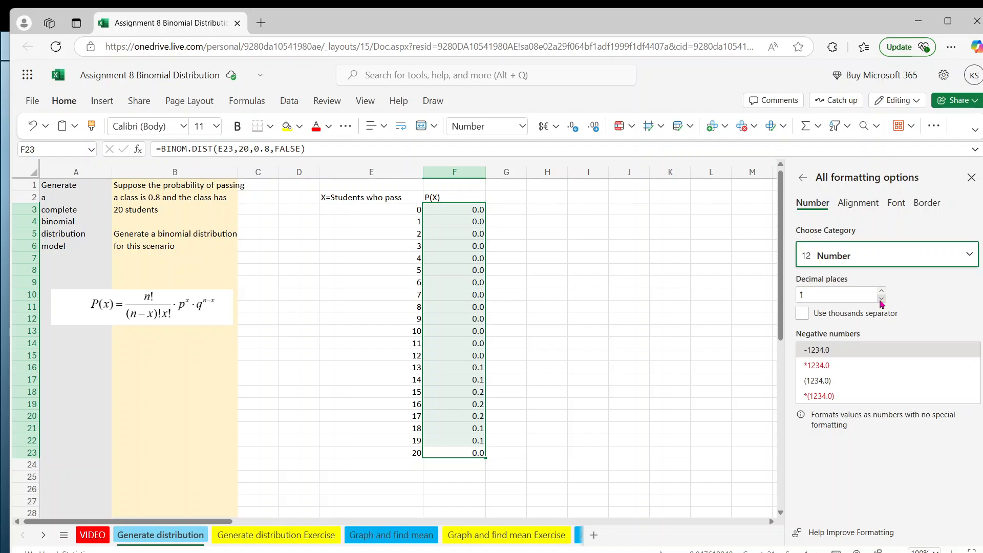
left_click(881, 300)
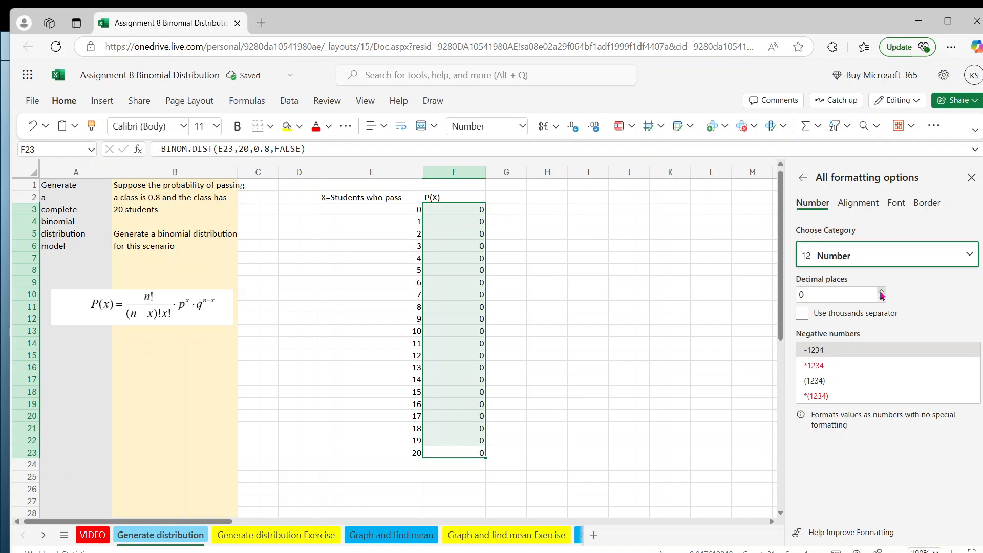
left_click(881, 291)
left_click(881, 291)
left_click(881, 291)
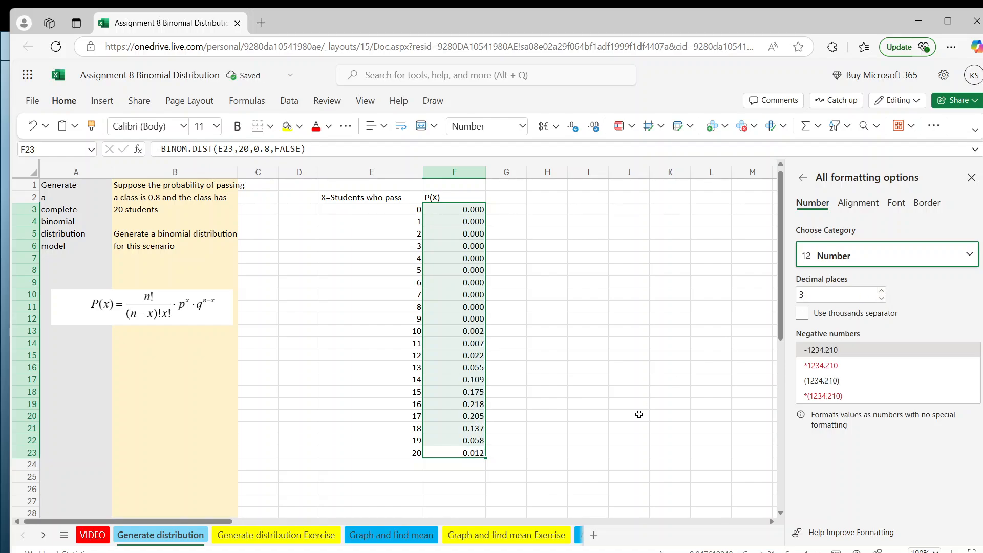
left_click(640, 417)
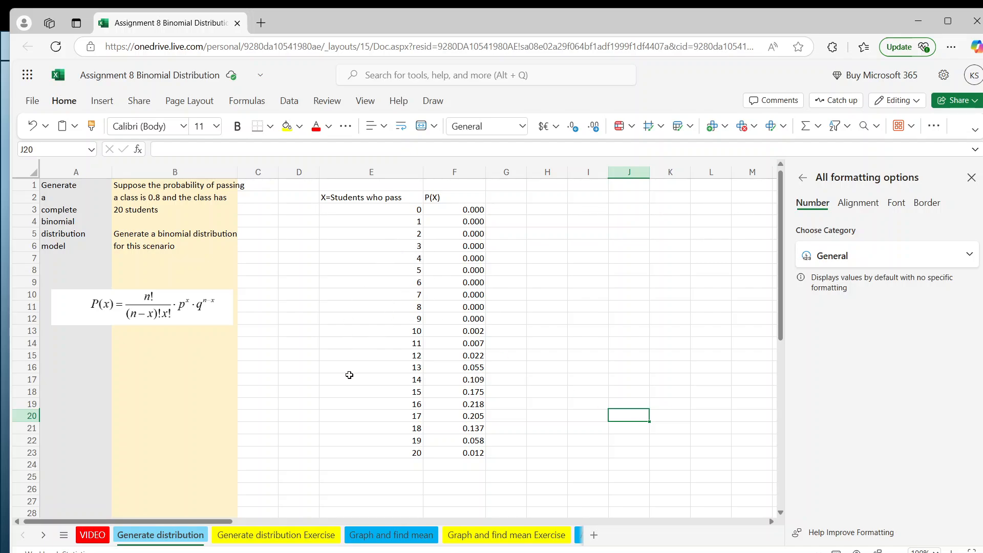
Step: Switch to the PowerPoint slide show and review the slides on graphing a binomial distribution, finding its mean and answering probability questions
left_click(450, 209)
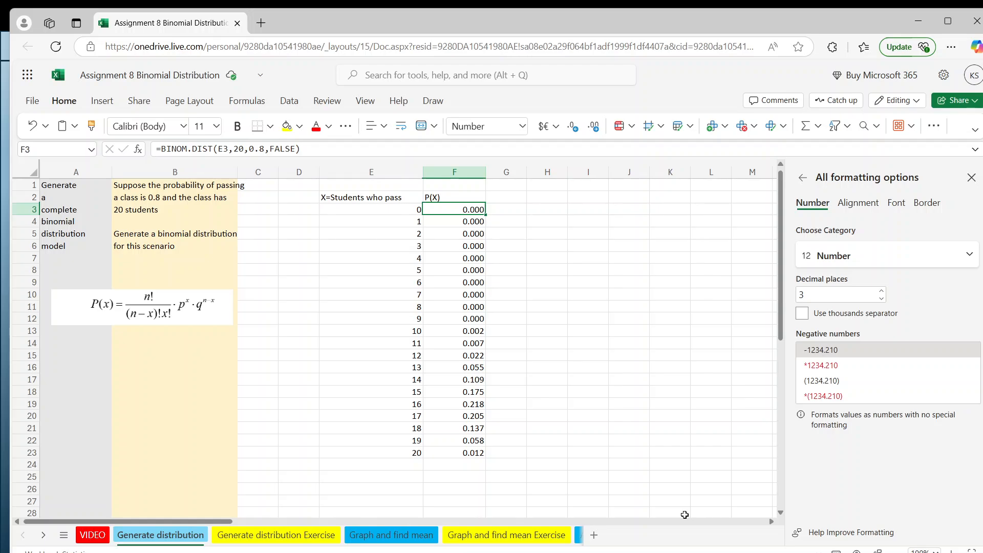
key("alt+Tab")
key("Tab")
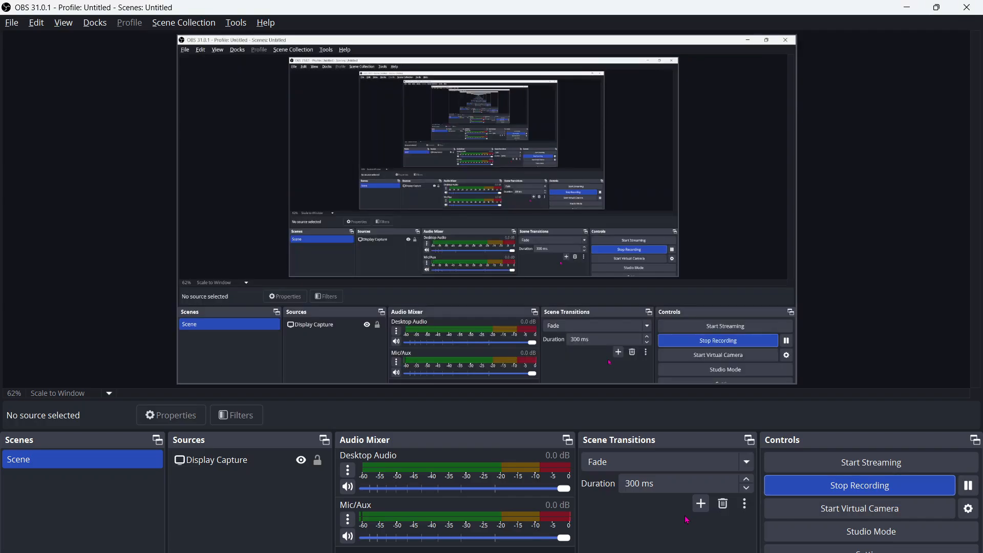
key("alt+Tab")
key("Tab")
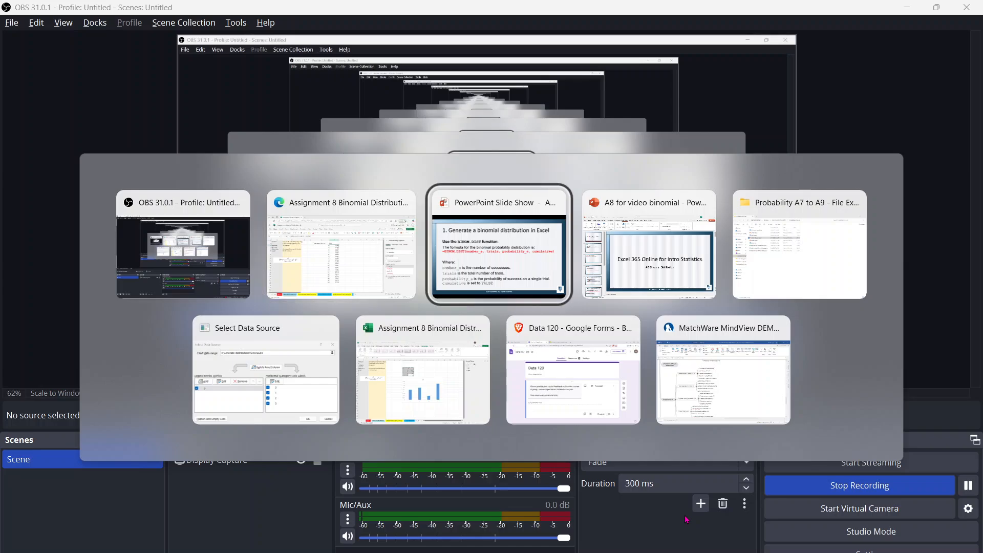
key("Right")
key("Right")
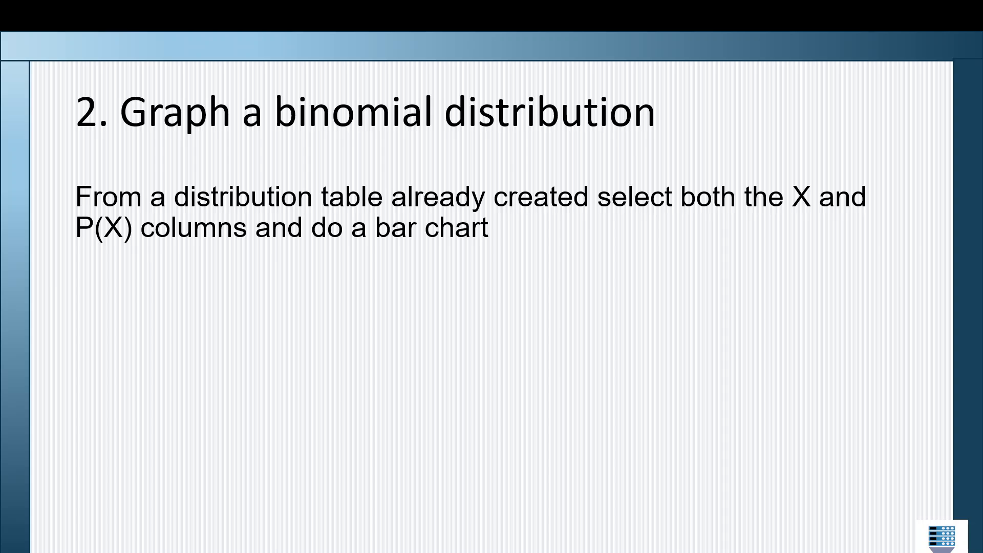
key("Right")
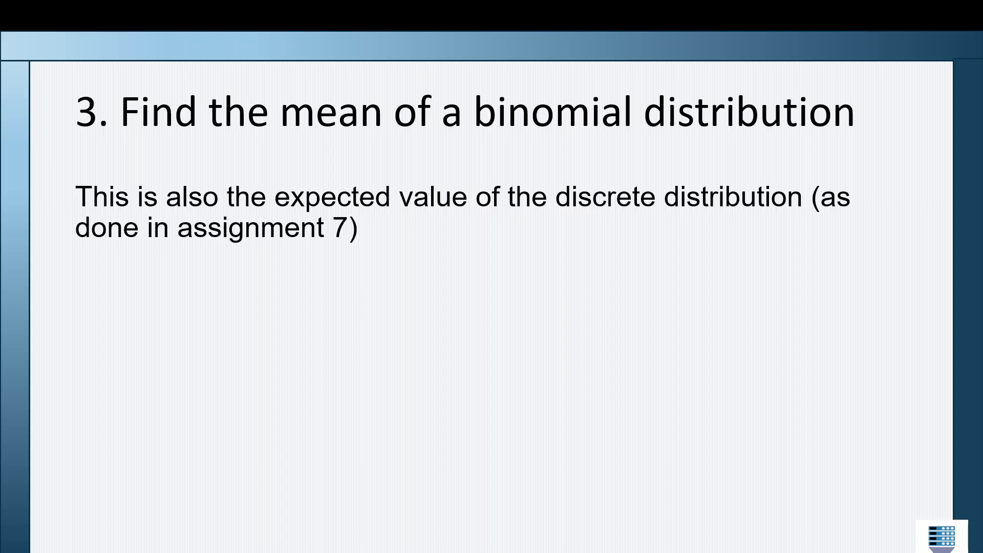
key("Right")
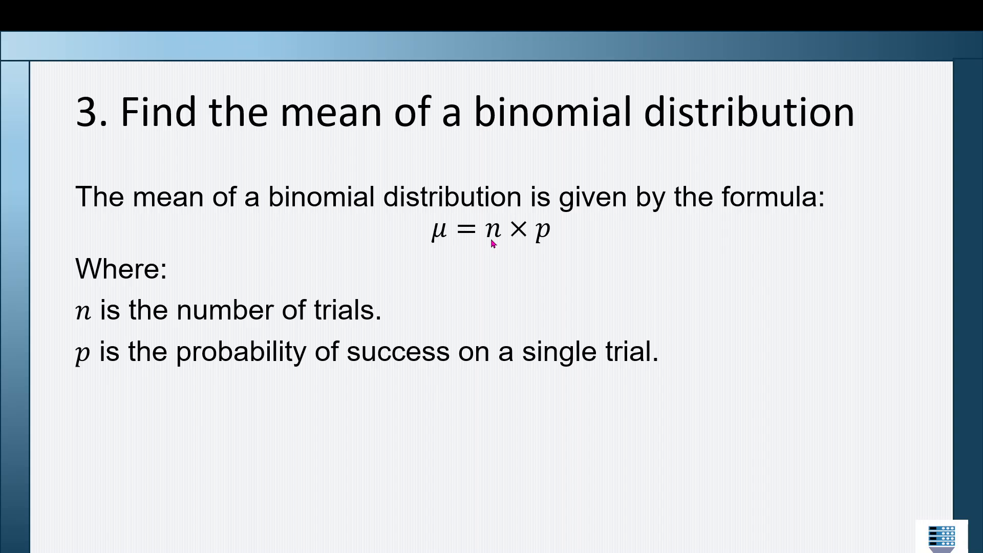
key("Right")
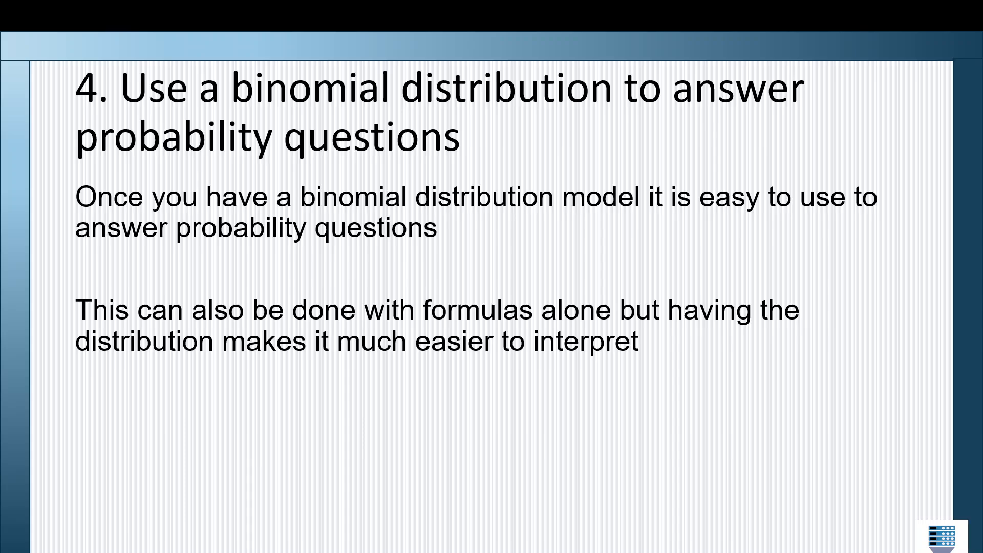
type("/")
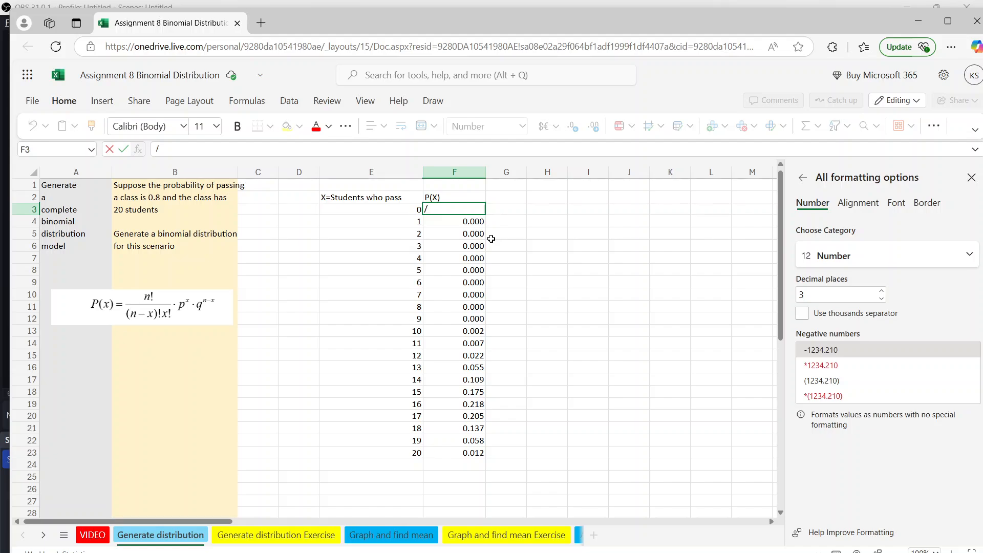
key("BackSpace")
left_click(544, 208)
Step: Restore the binomial formula in F3 by filling it upward from F4
left_click(472, 220)
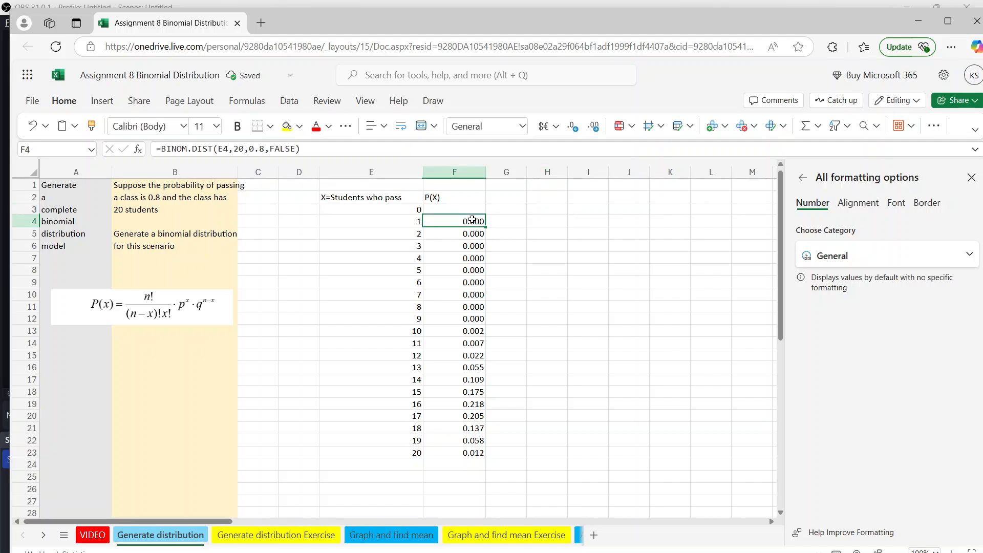
left_click_drag(485, 226, 484, 211)
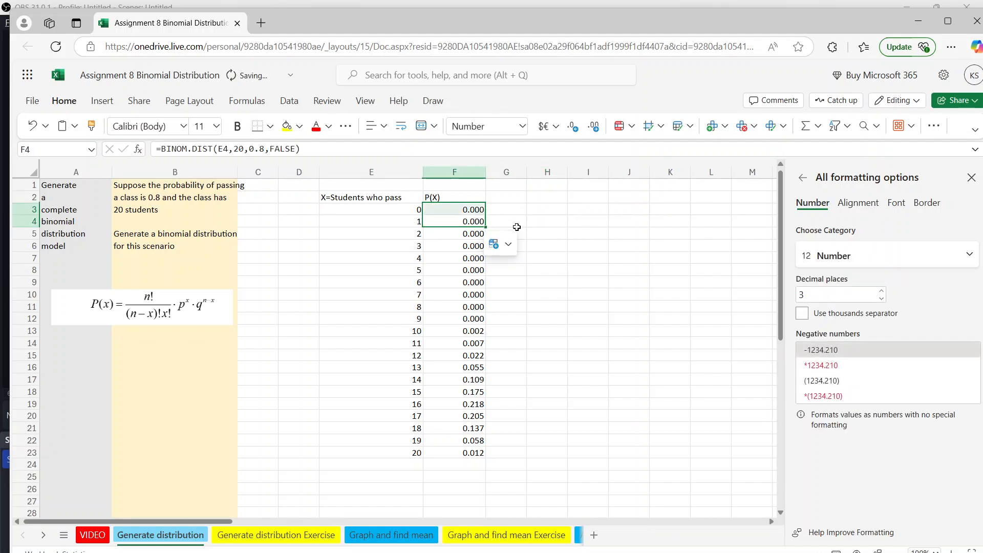
left_click(532, 226)
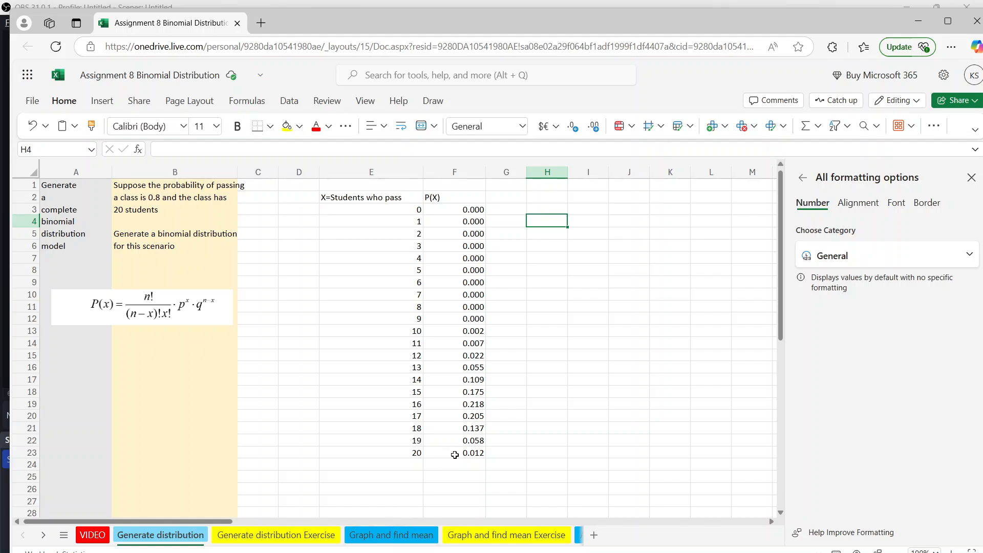
Step: Copy the distribution table with its headers from E2:F23
left_click(455, 455)
left_click_drag(454, 455, 404, 200)
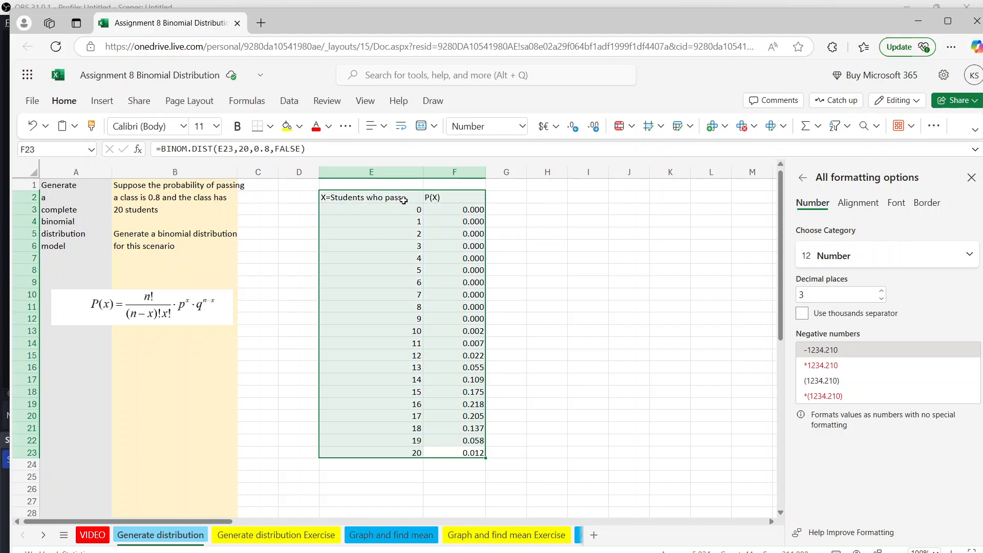
right_click(404, 201)
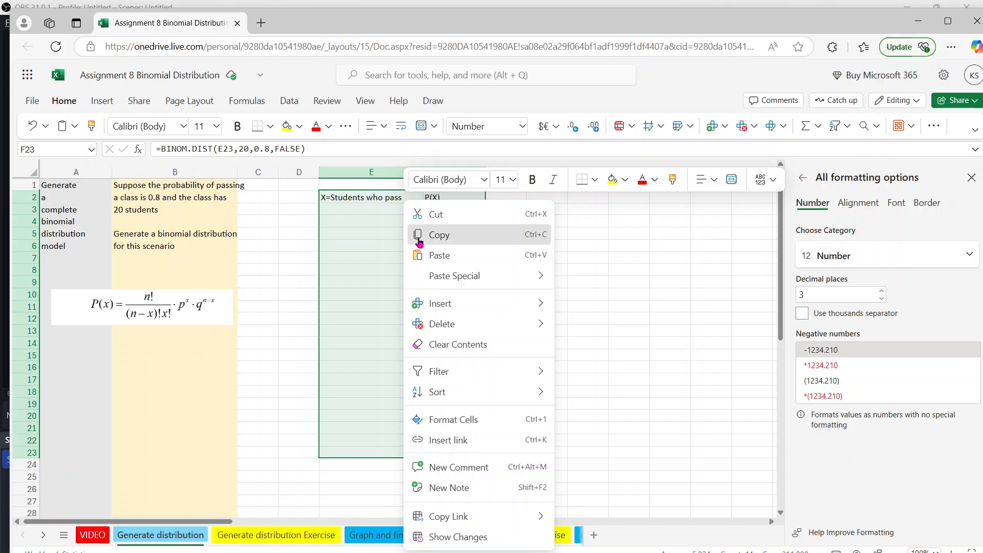
left_click(393, 232)
Step: Paste the copied table as values at E2 of the Graph and find mean sheet, and autofit column F
left_click(392, 535)
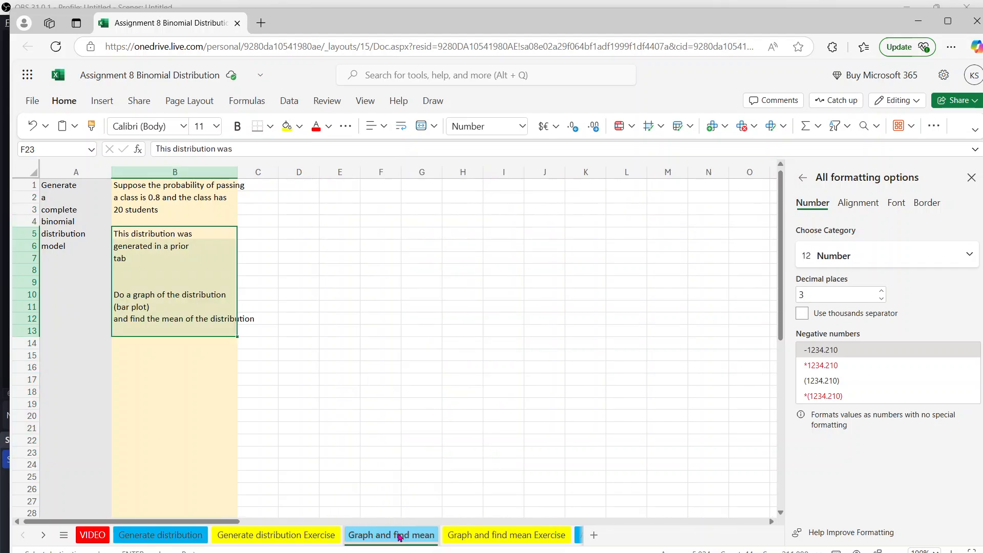
left_click(332, 201)
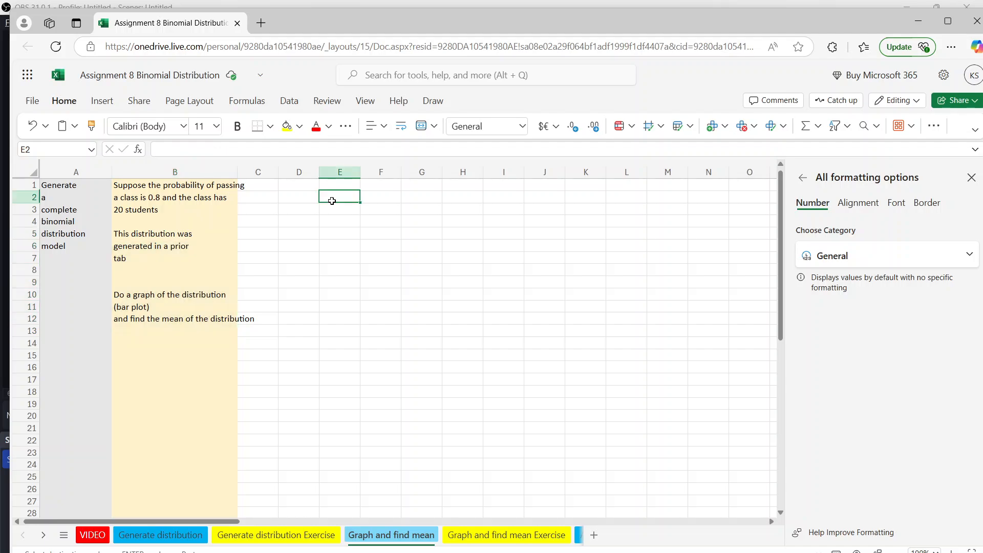
right_click(333, 206)
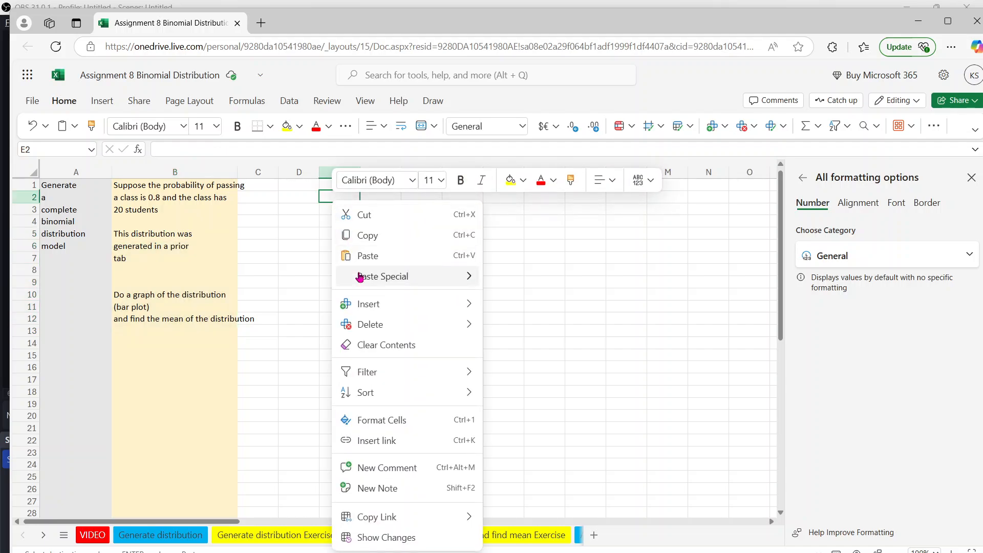
mouse_move(360, 277)
left_click(509, 280)
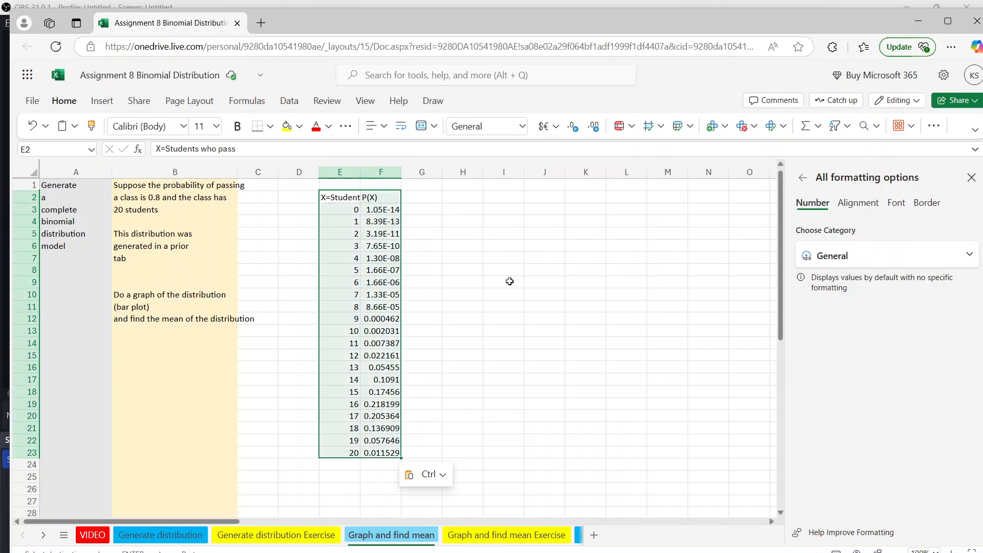
double_click(401, 172)
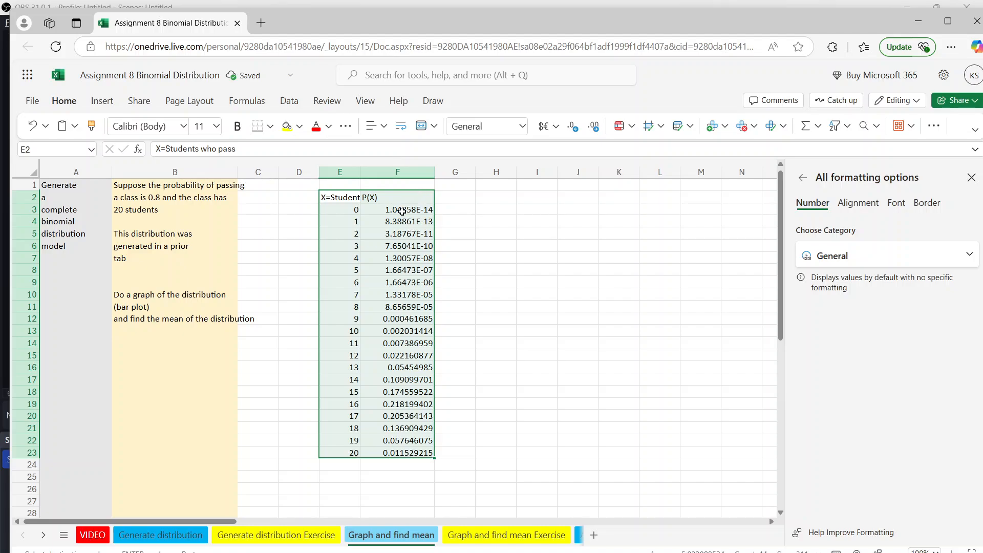
Step: Format the probabilities in F3:F23 as Number with 3 decimal places
left_click_drag(402, 211, 384, 447)
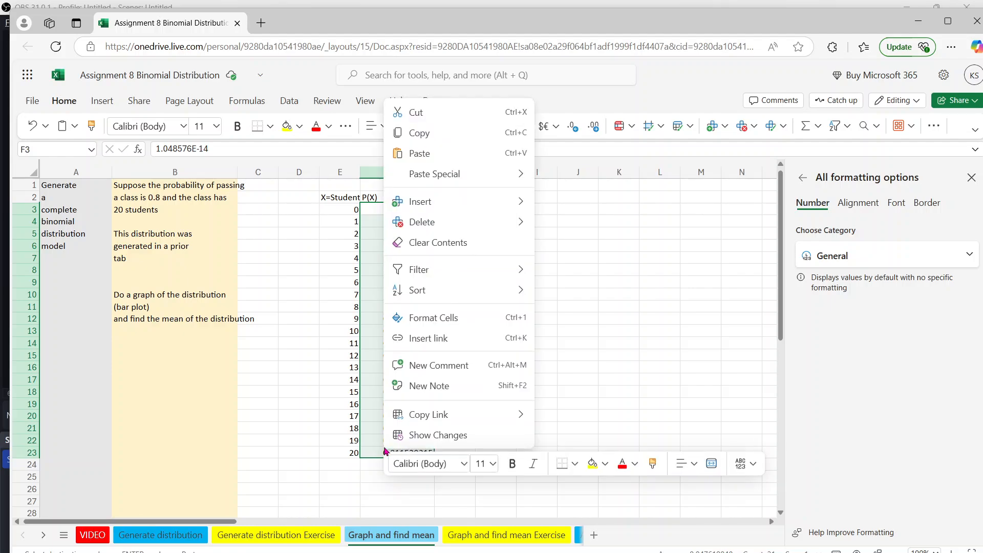
right_click(384, 447)
left_click(460, 314)
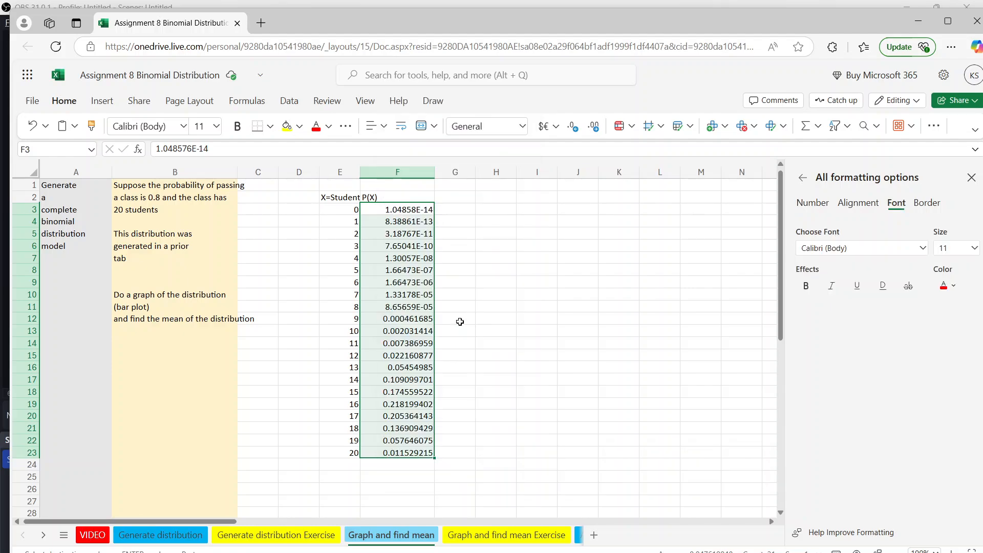
left_click(810, 204)
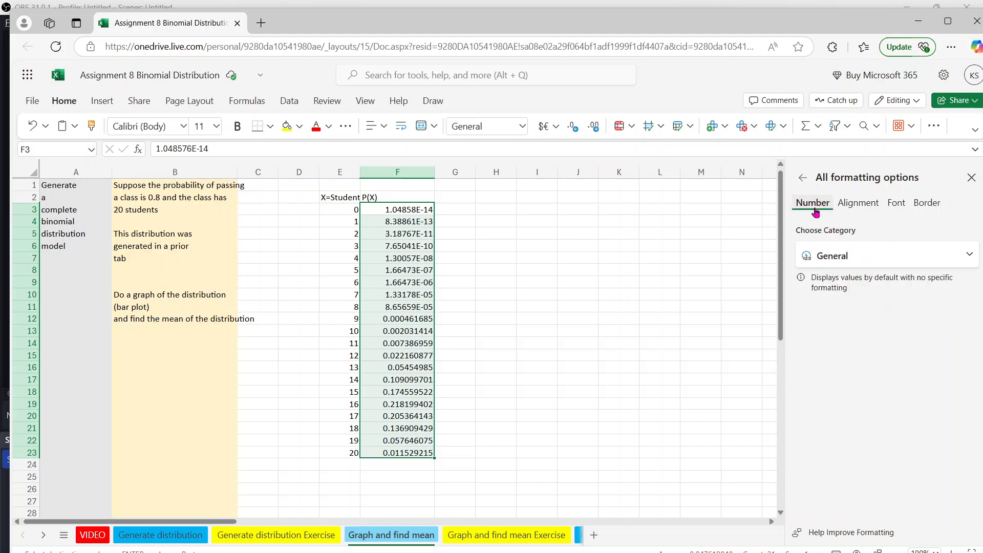
left_click(836, 258)
left_click(827, 302)
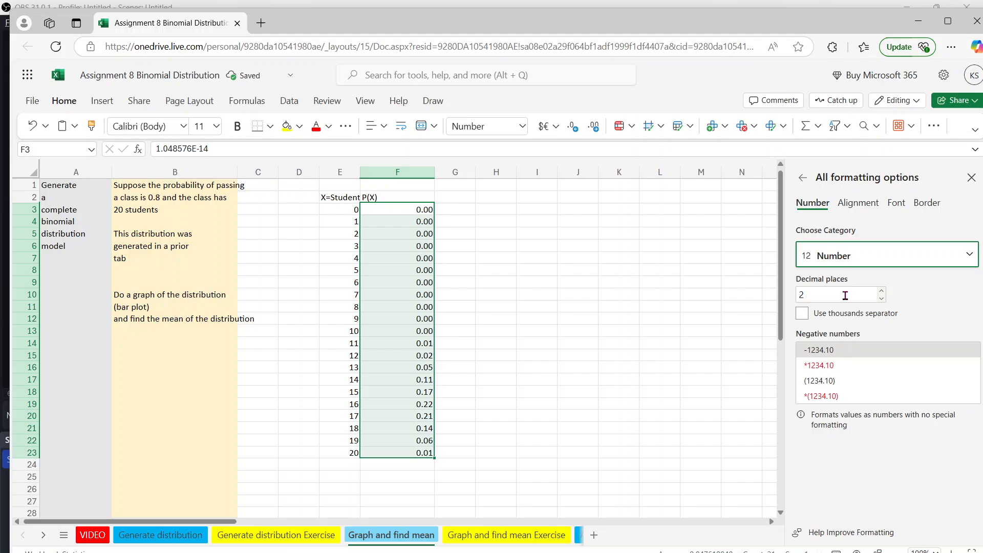
left_click(881, 292)
left_click(881, 293)
left_click(881, 301)
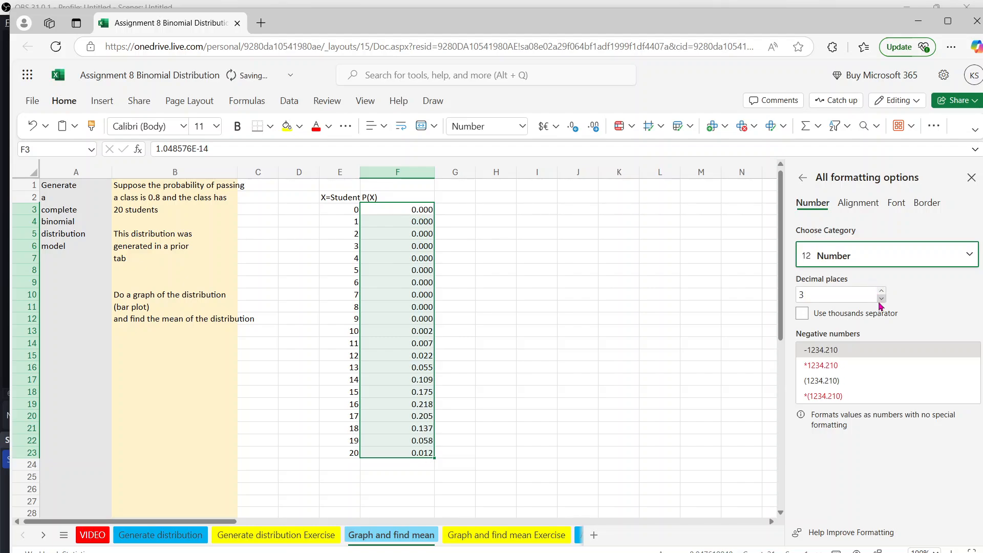
left_click(569, 329)
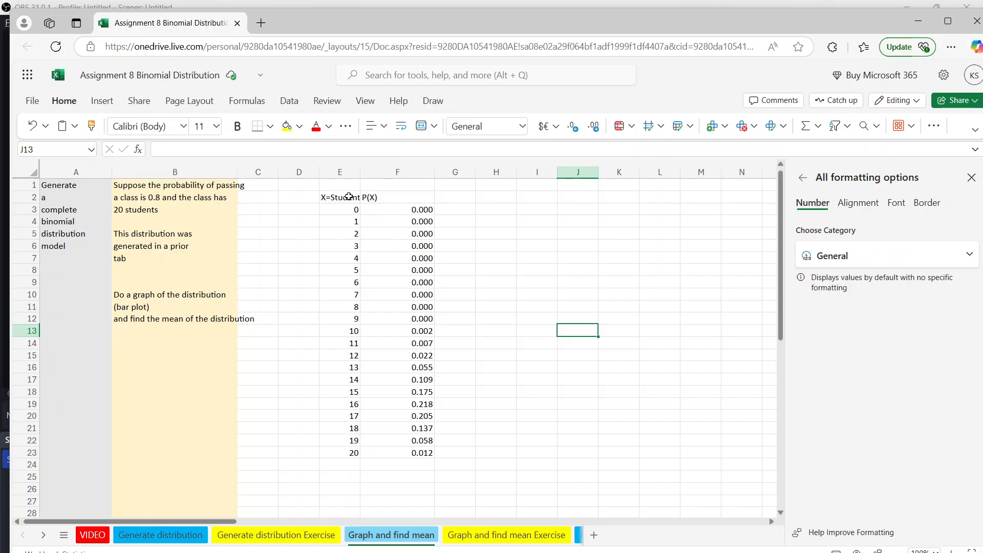
Step: Right-align the headers in E2:F2 and widen column E to fit the full "X=Students who pass" header
left_click_drag(348, 197, 397, 197)
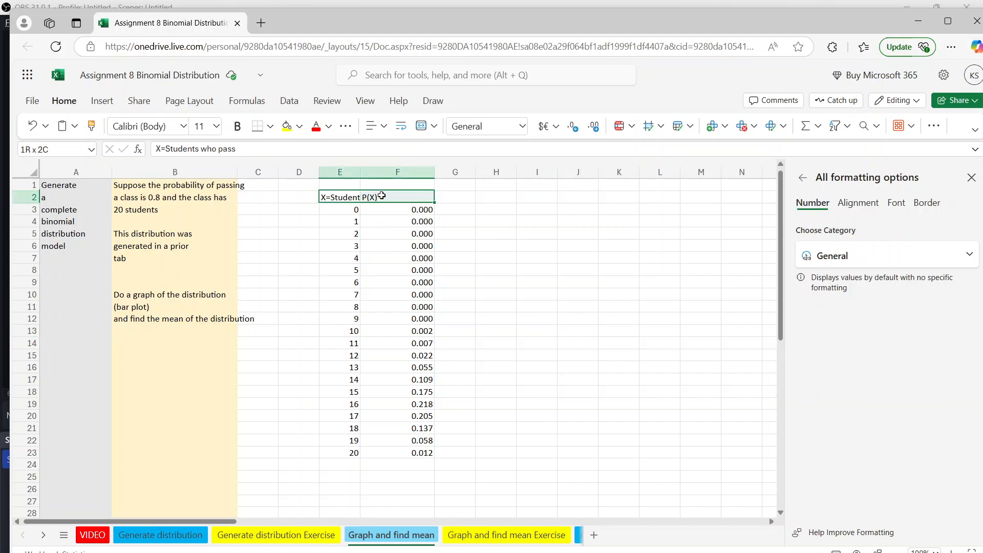
left_click(382, 124)
left_click(429, 176)
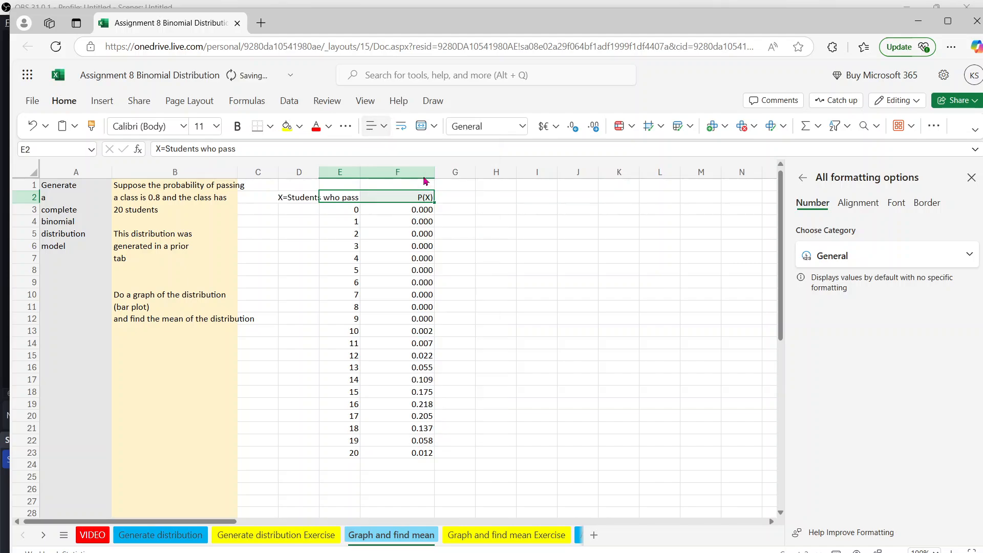
left_click(545, 300)
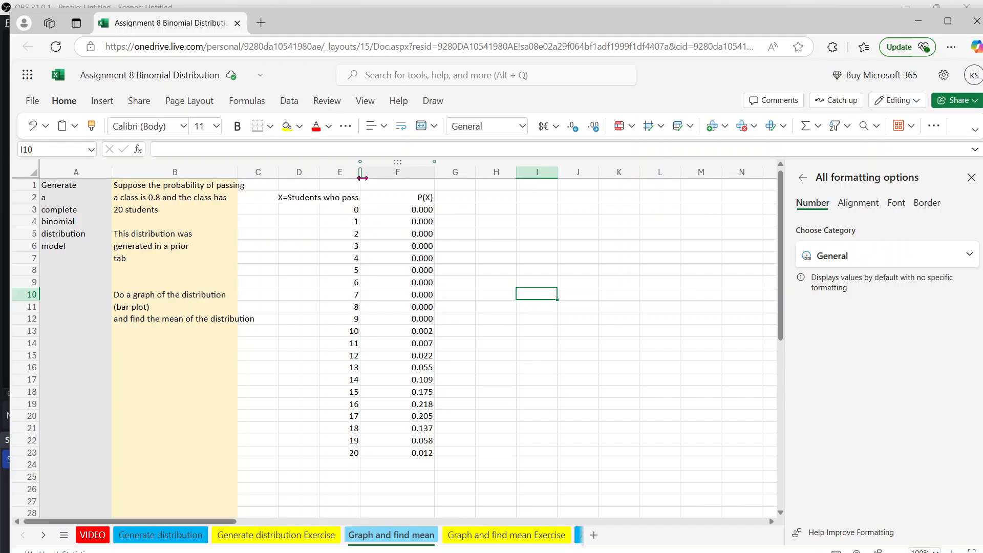
left_click_drag(360, 175, 413, 174)
left_click(538, 290)
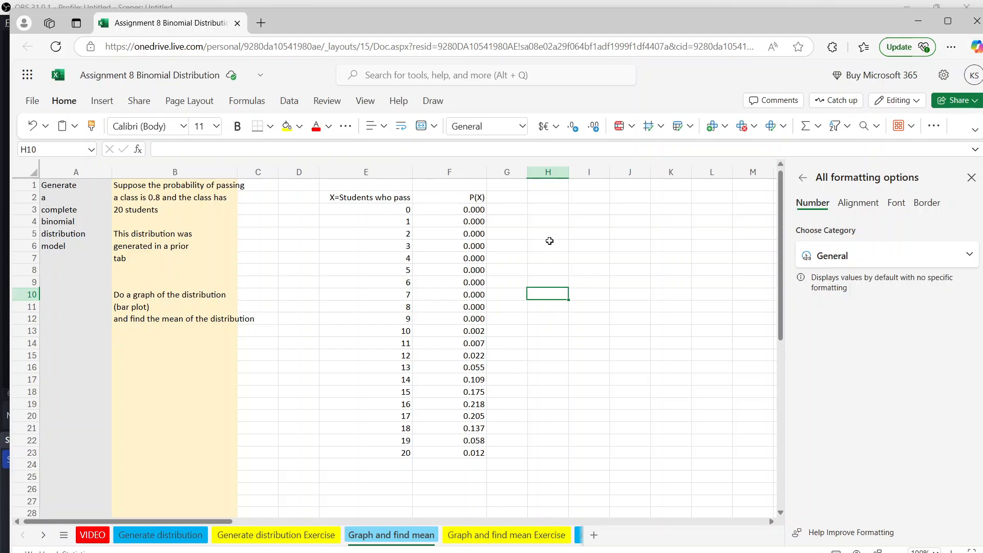
Step: Enter =E3*F3 in H3 and fill the formula down to H23
left_click(547, 212)
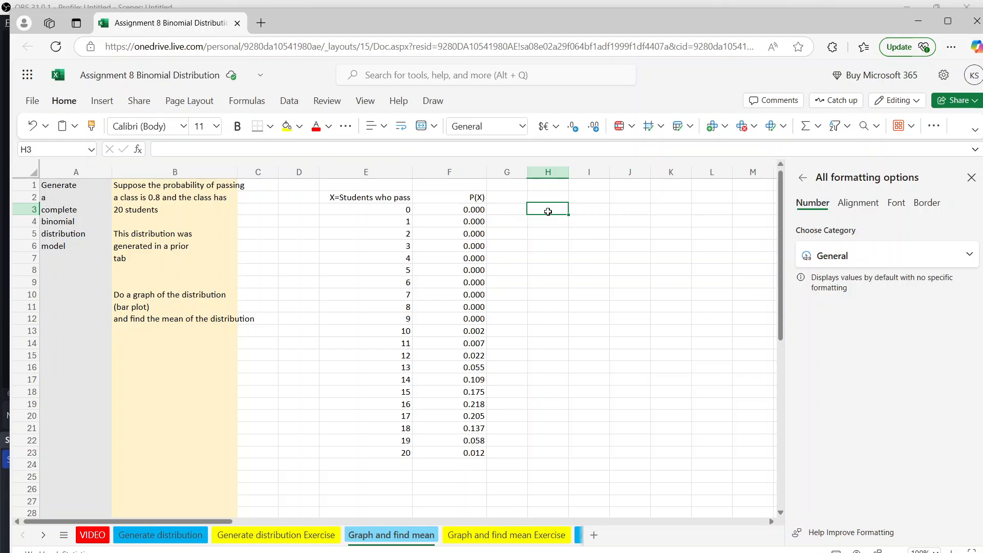
left_click(414, 150)
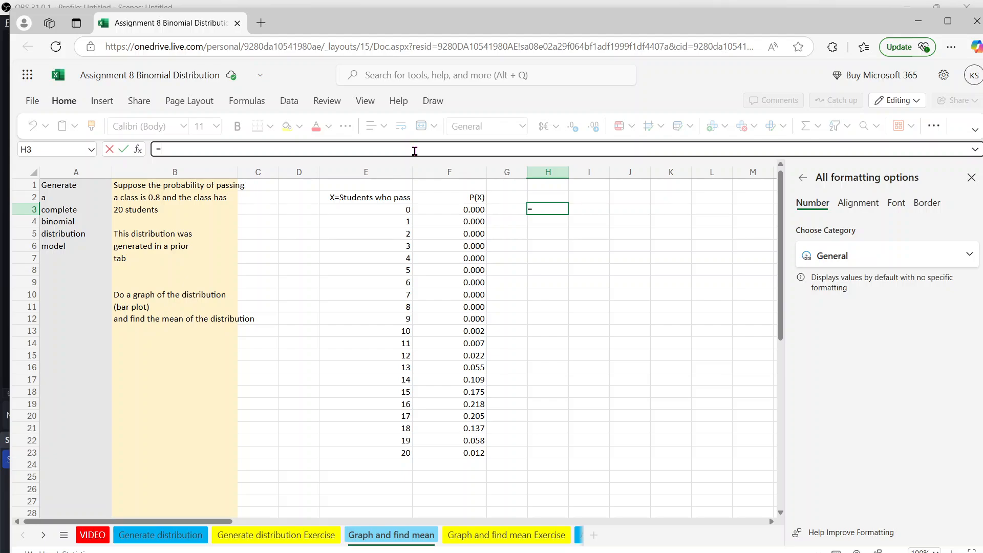
left_click(383, 211)
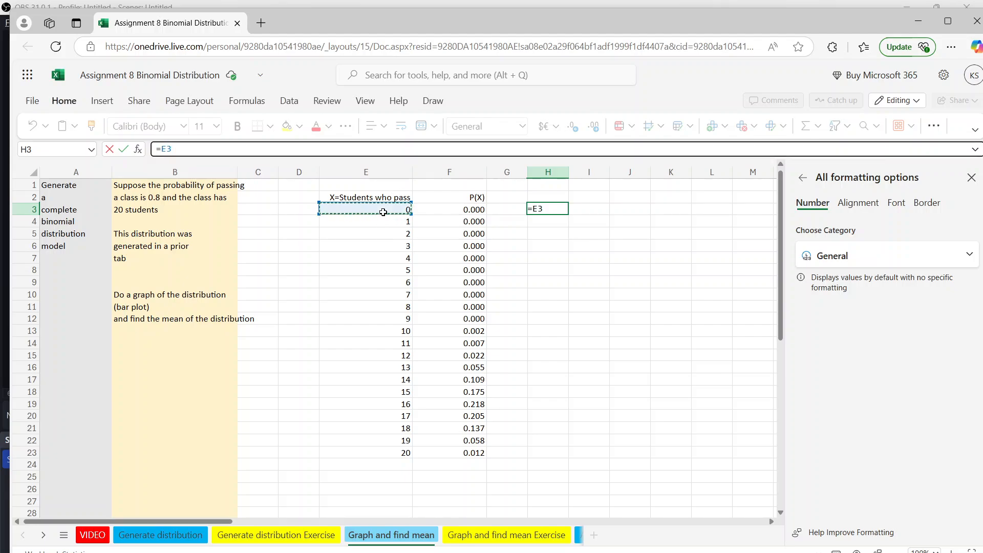
type("*")
left_click(438, 212)
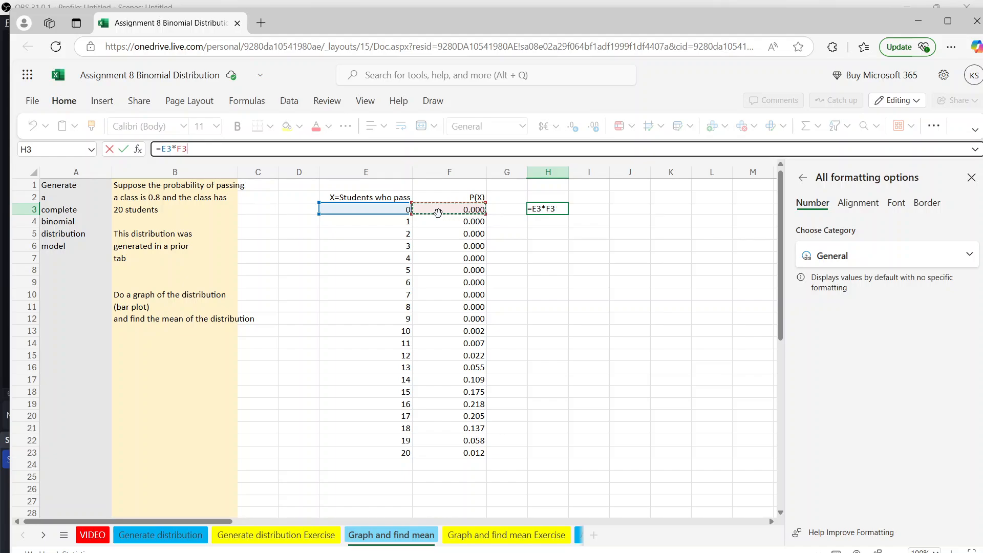
key("Return")
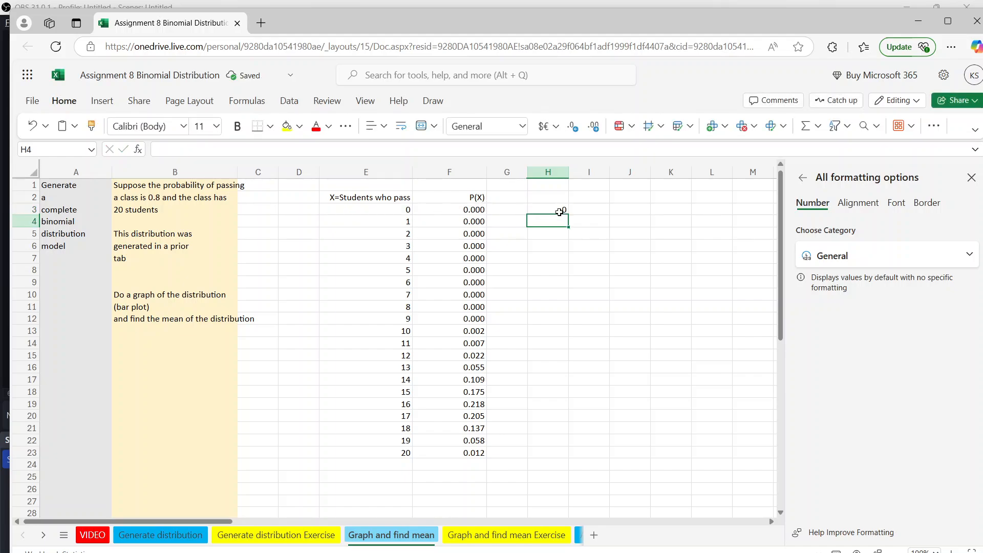
left_click(559, 211)
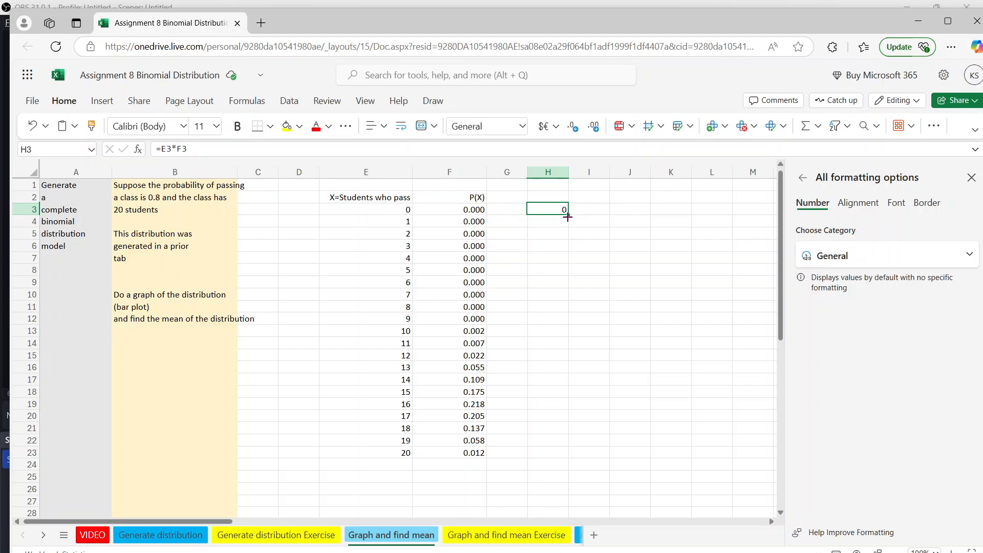
left_click_drag(567, 216, 542, 461)
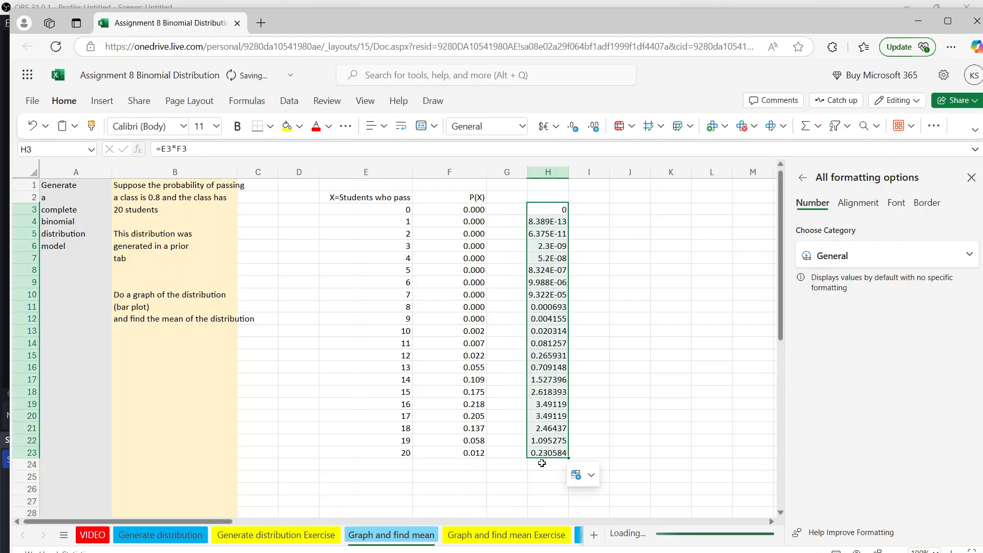
Step: Calculate the distribution's mean in H25 with =SUM(H4:H23)
left_click(533, 480)
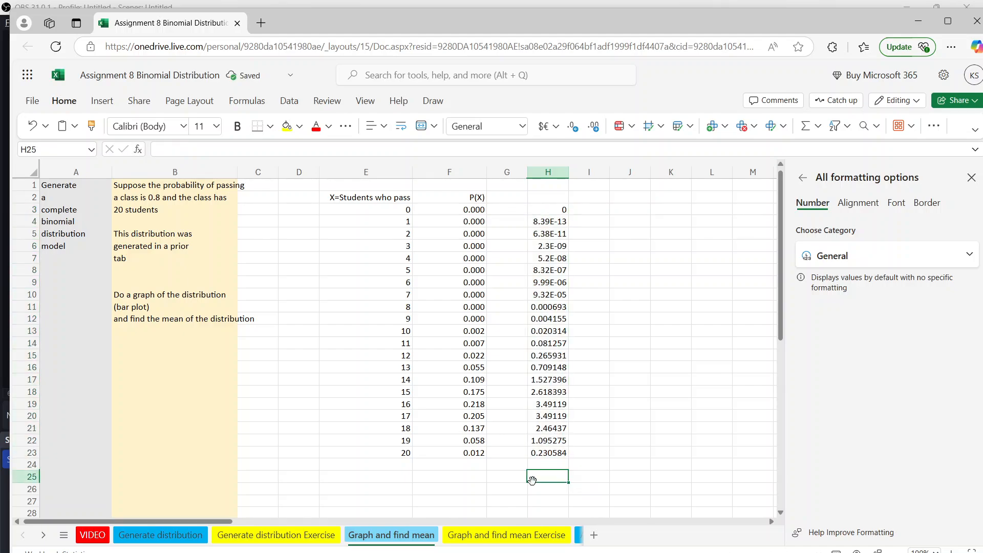
left_click(380, 149)
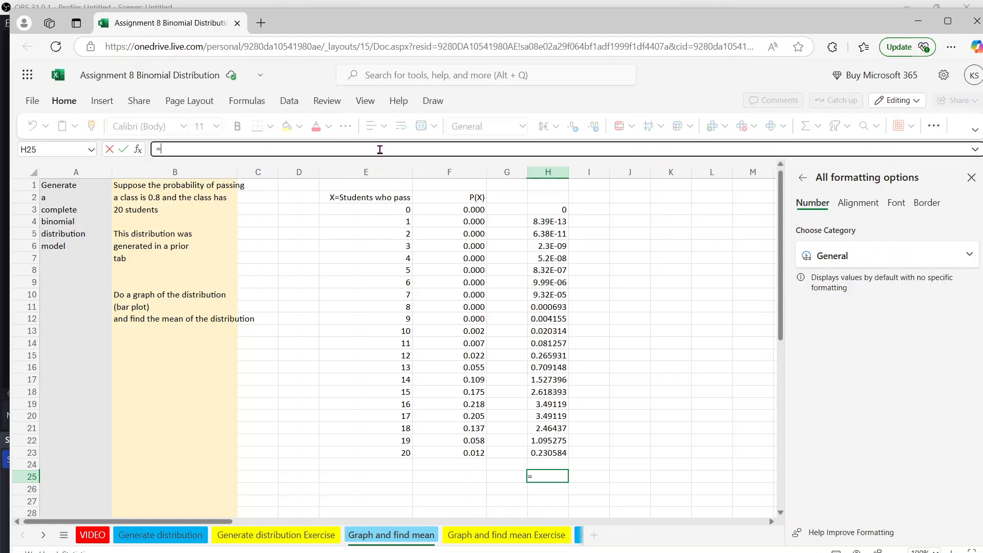
type("=sum(")
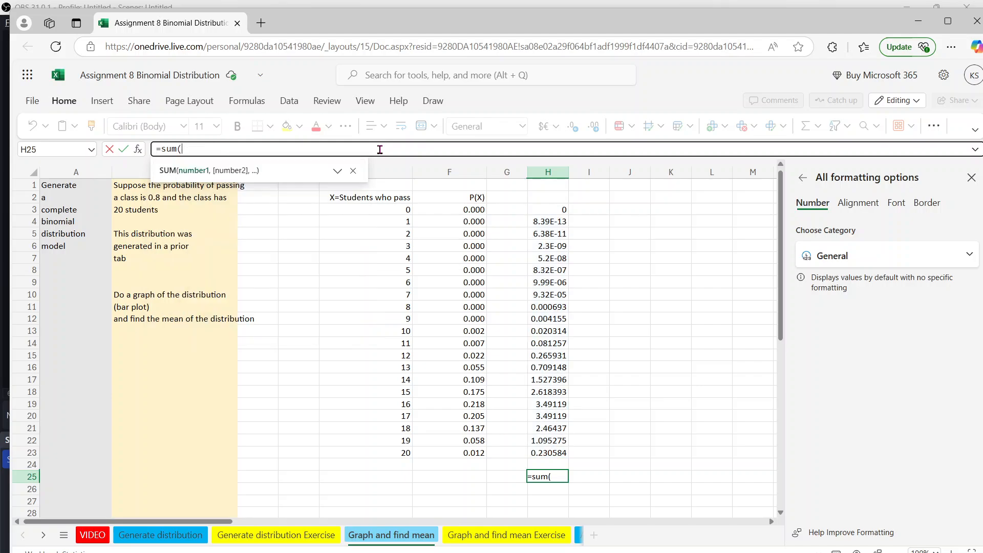
left_click_drag(538, 217, 539, 450)
type(")")
key("Return")
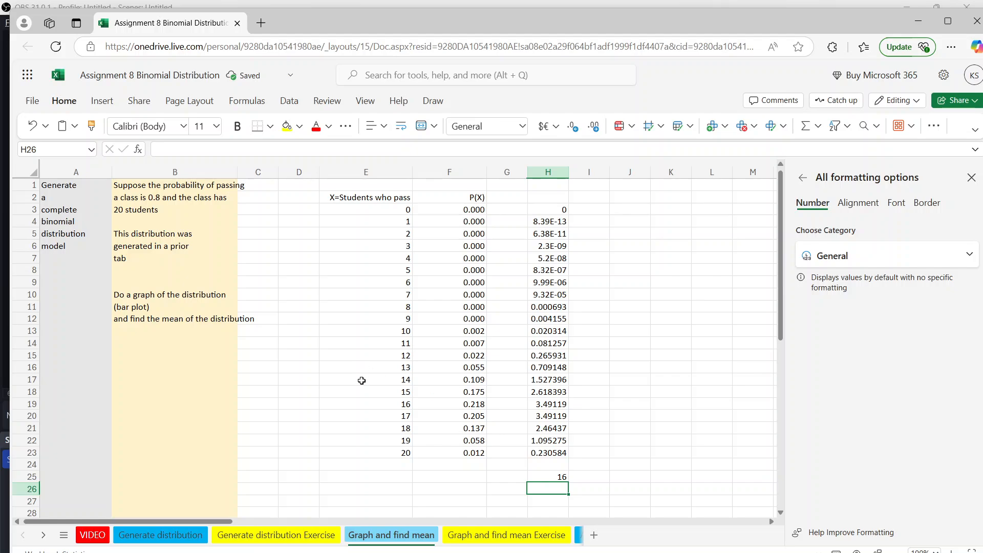
Step: Highlight cell E19 in yellow and close the formatting options
left_click(362, 400)
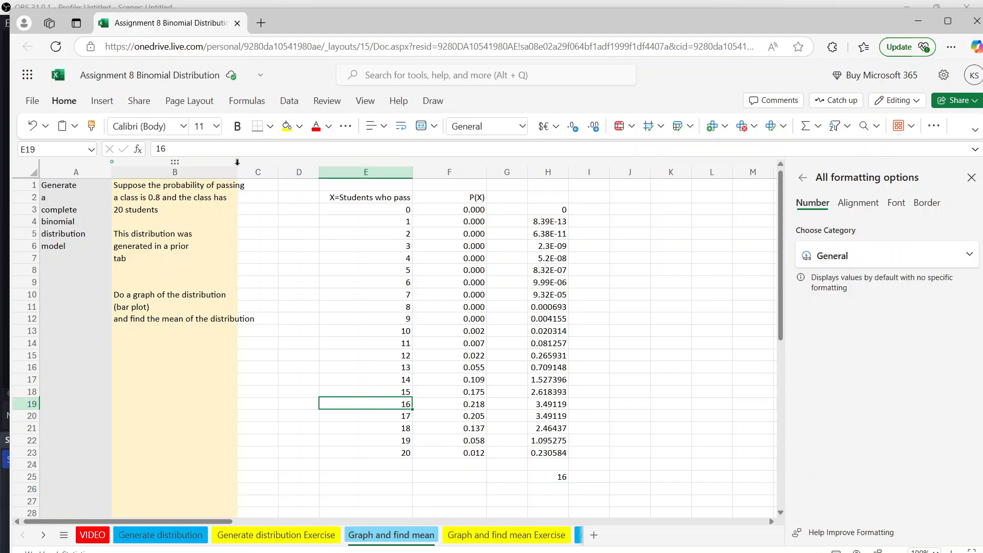
left_click(287, 128)
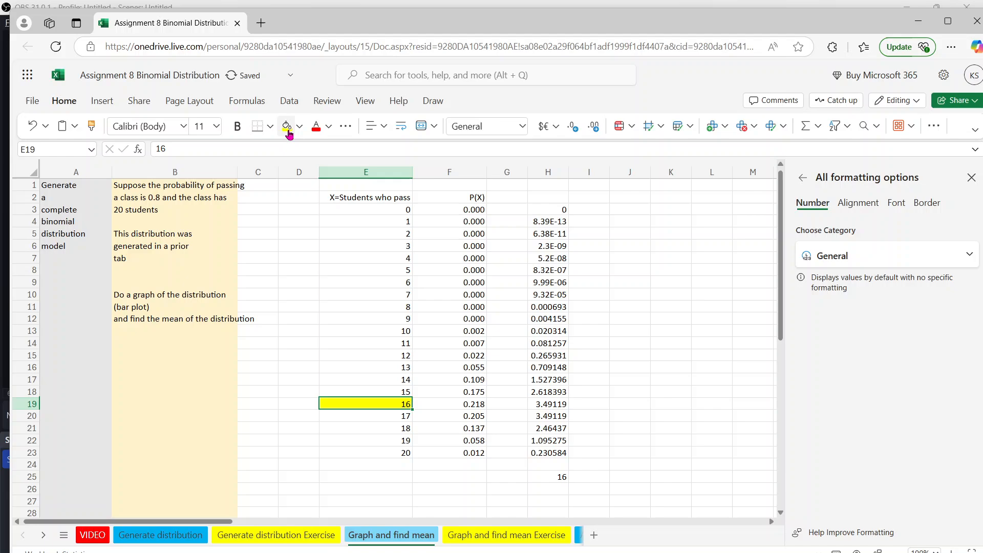
left_click(688, 342)
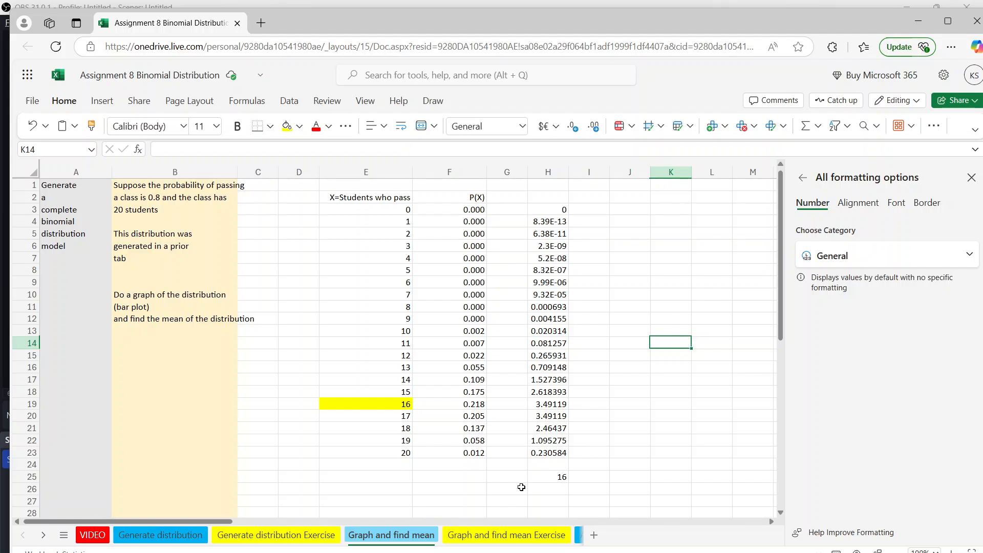
left_click(536, 475)
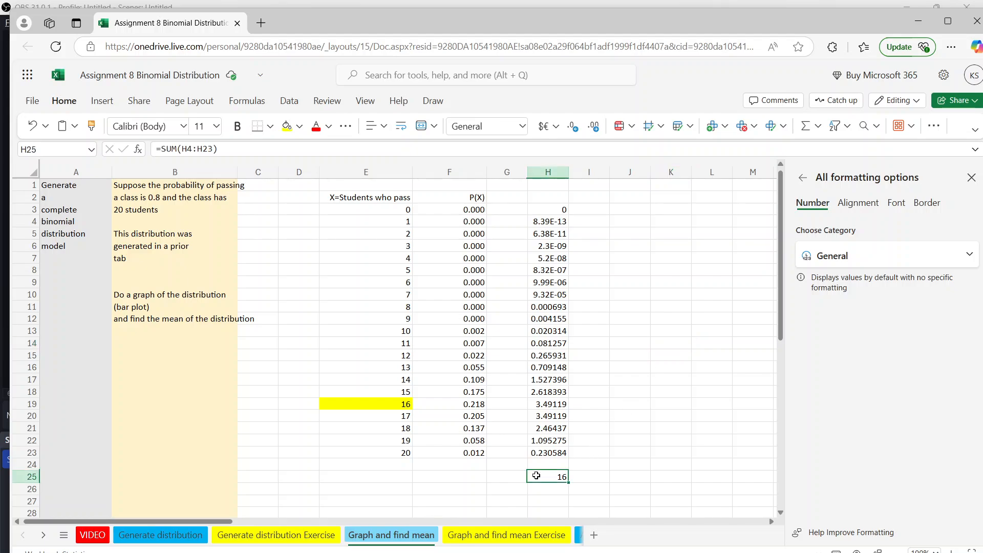
left_click(971, 177)
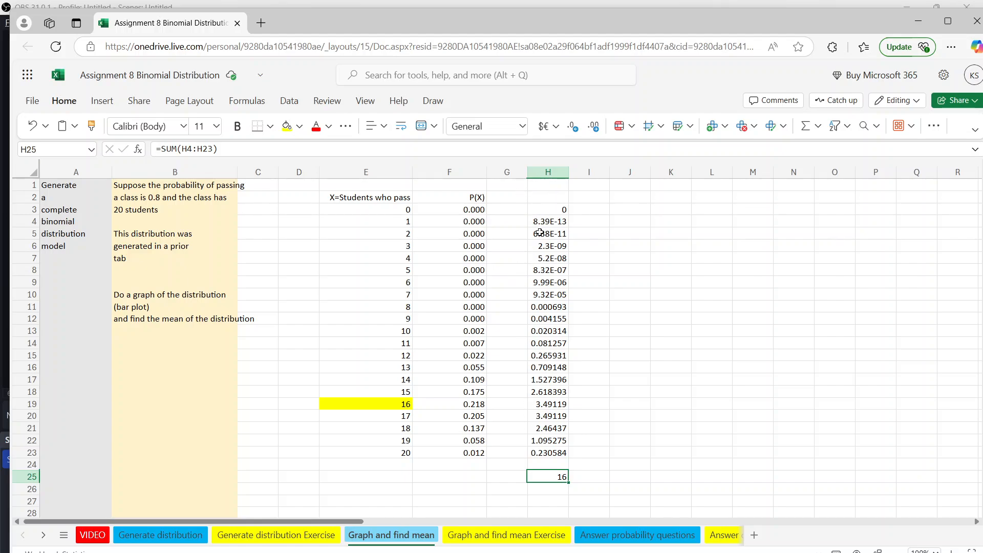
Step: Insert a column chart of the P(X) data in F2:F23 and move it beside the products in column H
left_click(453, 453)
left_click_drag(453, 452, 437, 198)
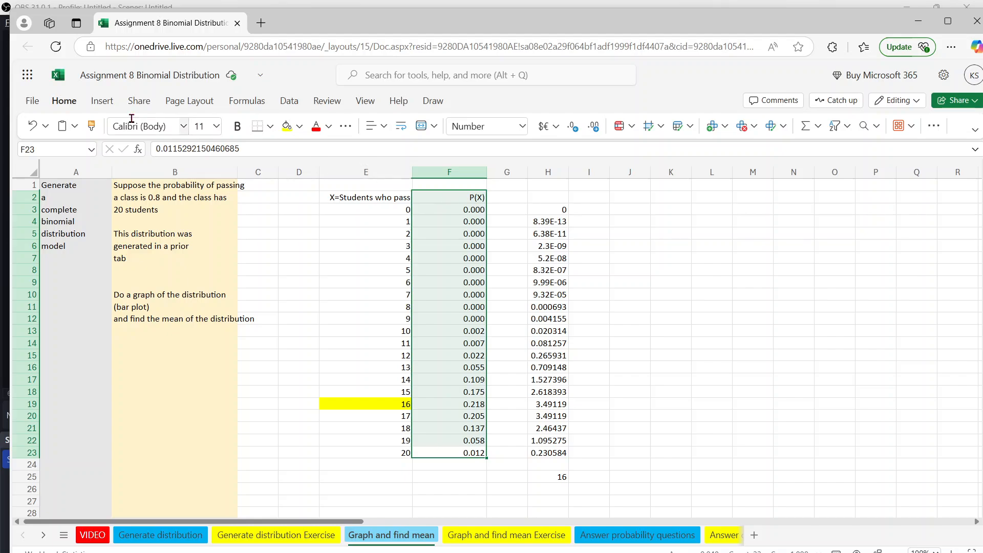
left_click(102, 108)
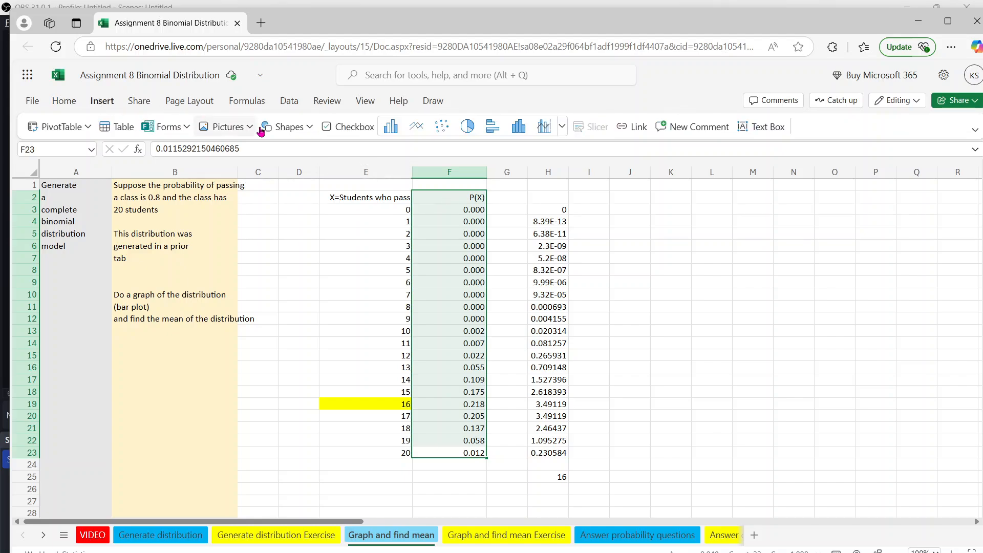
left_click(390, 128)
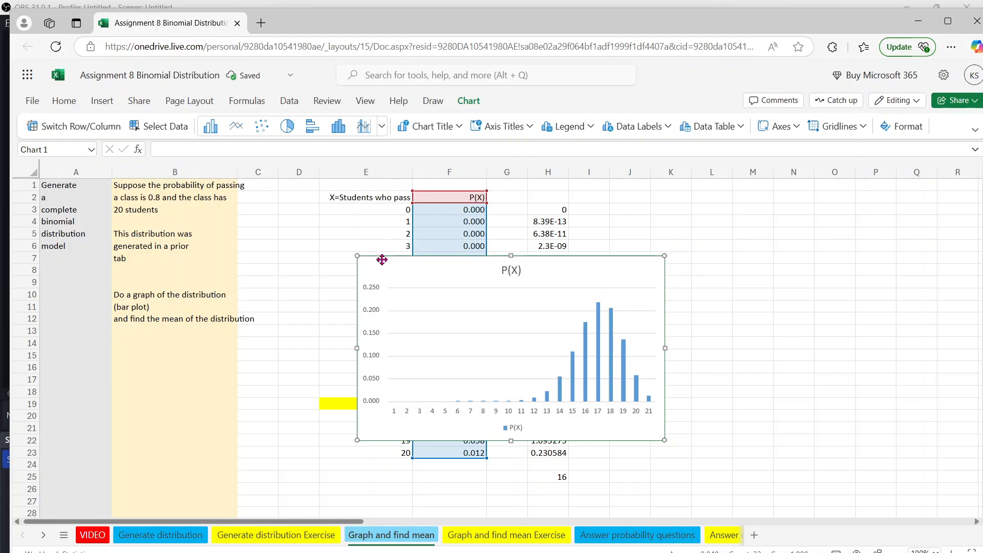
left_click_drag(382, 259, 619, 222)
Step: Change the chart title to "P(X) probability of n students passing" and close the chart settings
left_click(746, 225)
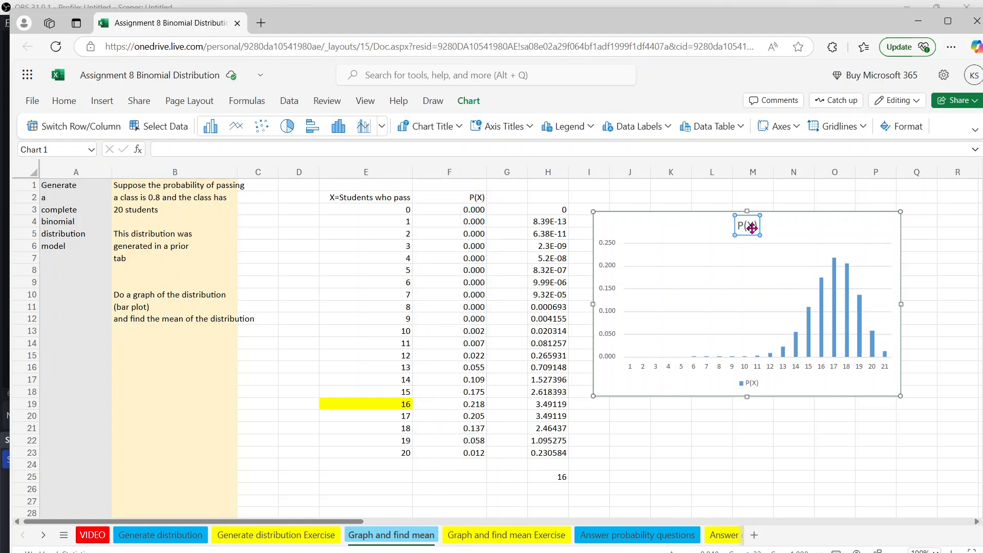
double_click(751, 228)
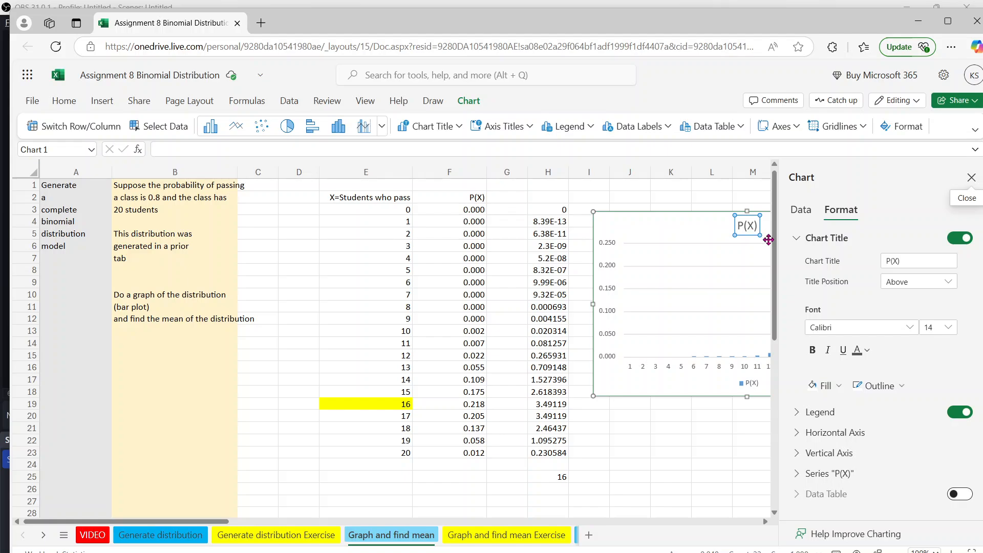
left_click(916, 265)
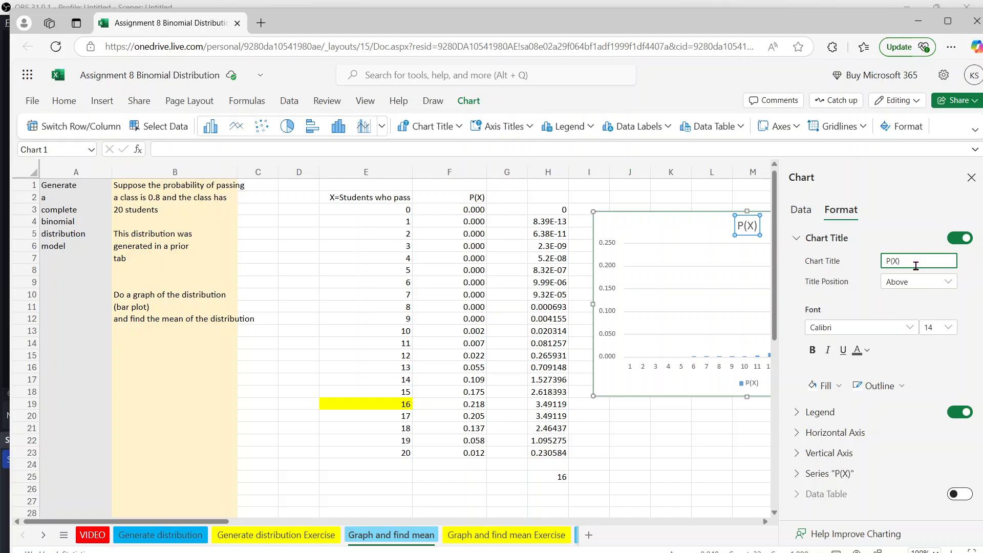
type("prob")
type("ability of r")
type(" students pa")
type("ssing")
left_click(675, 502)
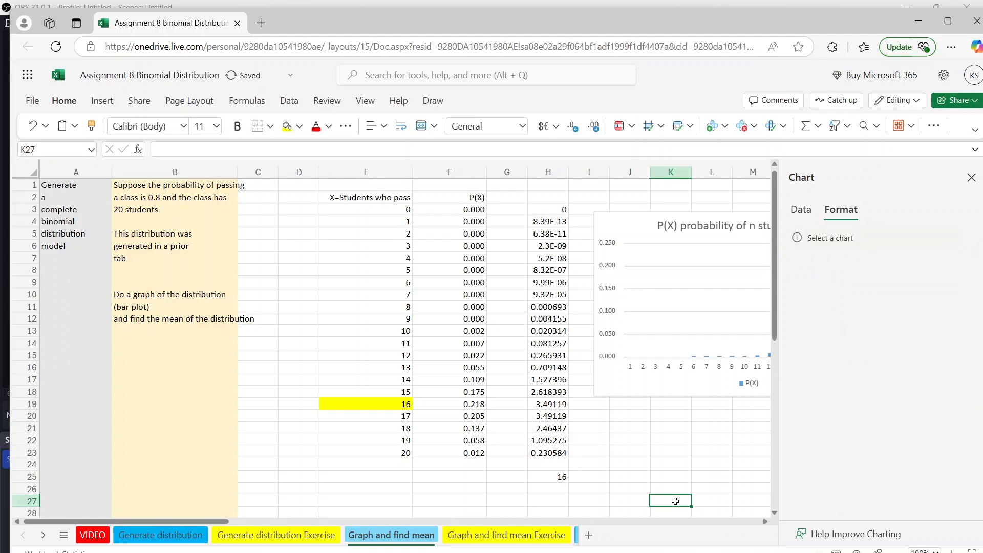
left_click(971, 178)
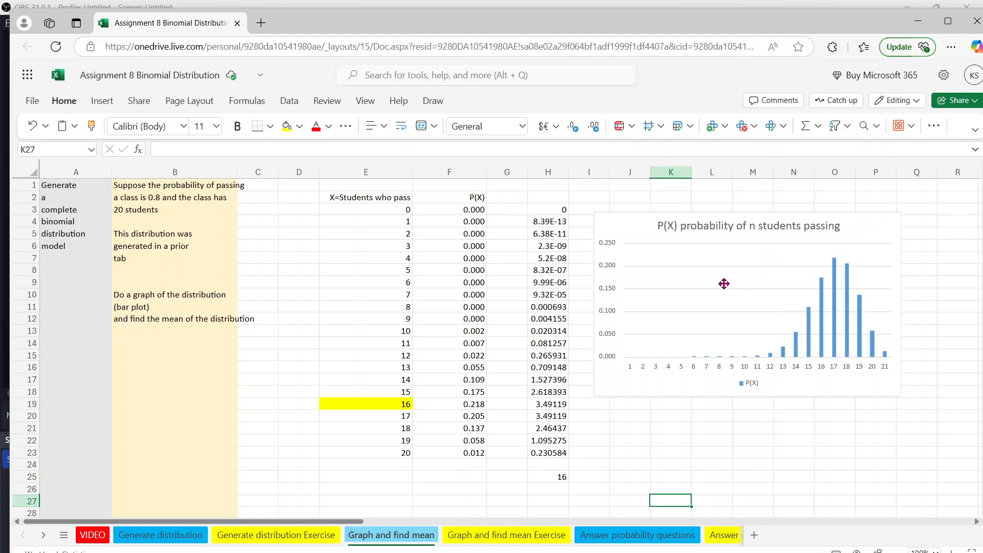
Step: Examine the P(X) chart's horizontal axis, legend, title and data source settings for a way to relabel the axis
left_click(635, 371)
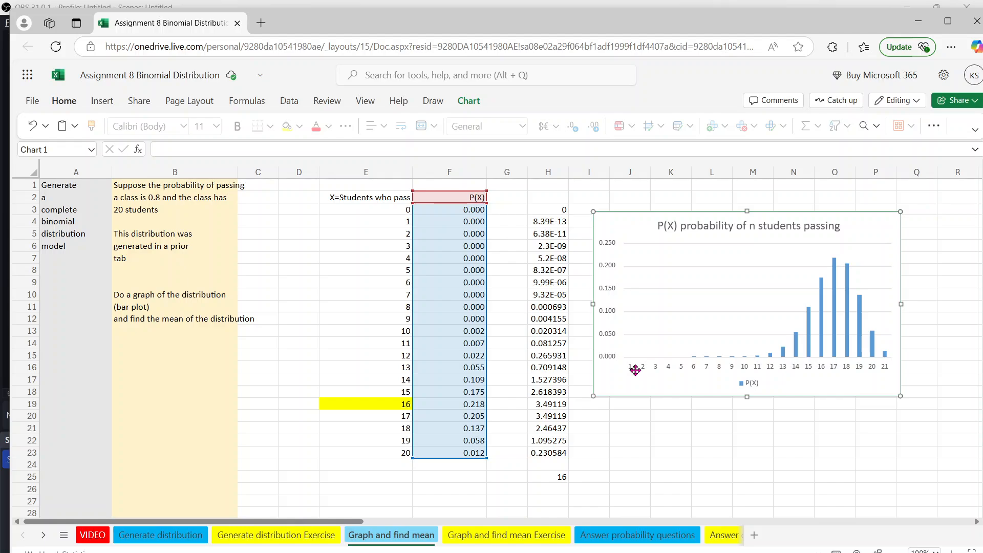
double_click(635, 371)
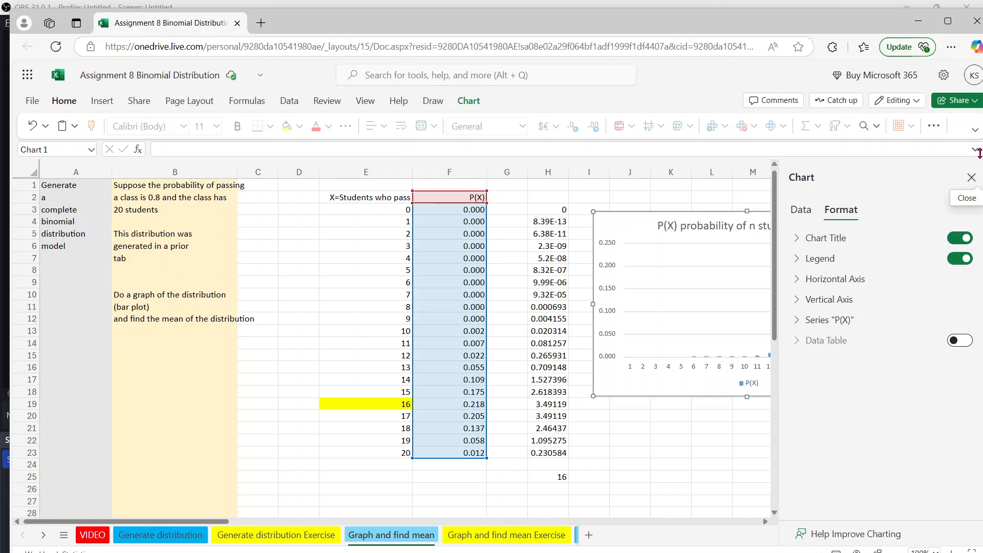
left_click(972, 177)
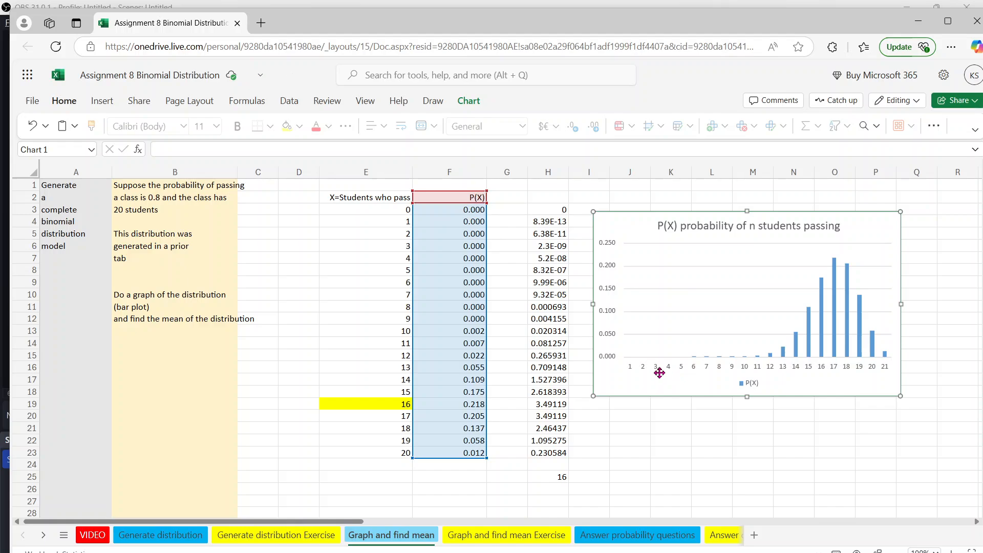
double_click(630, 365)
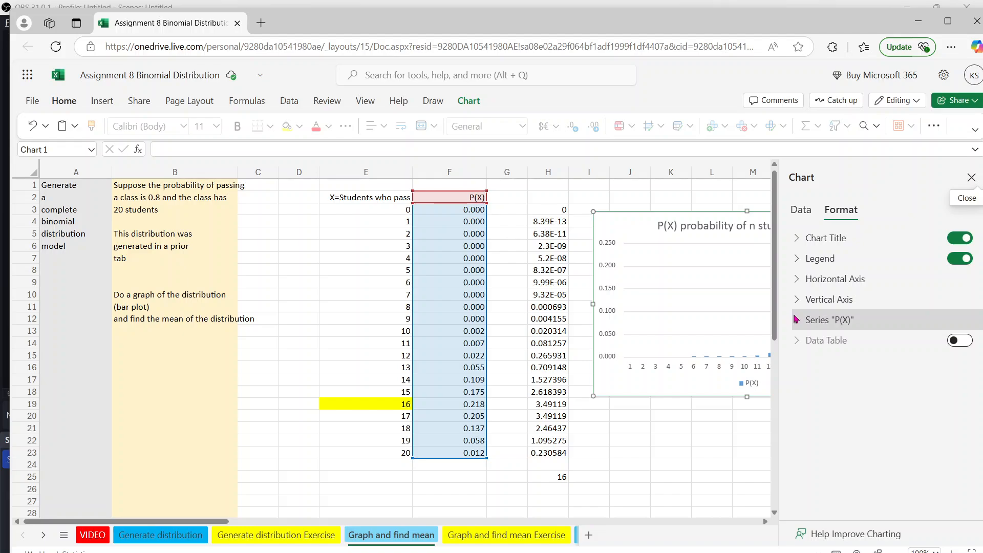
left_click(797, 279)
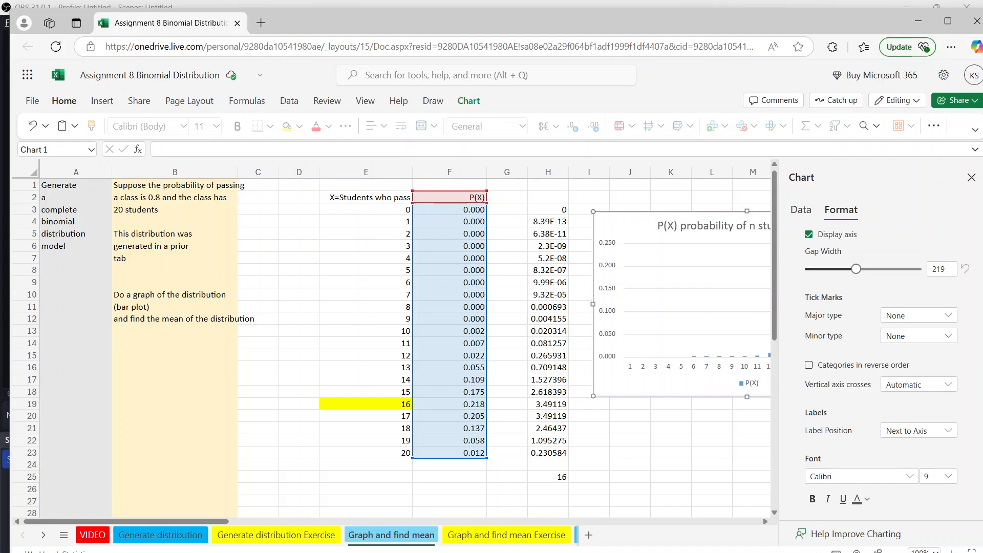
scroll(937, 410, "down", 3)
scroll(886, 368, "down", 2)
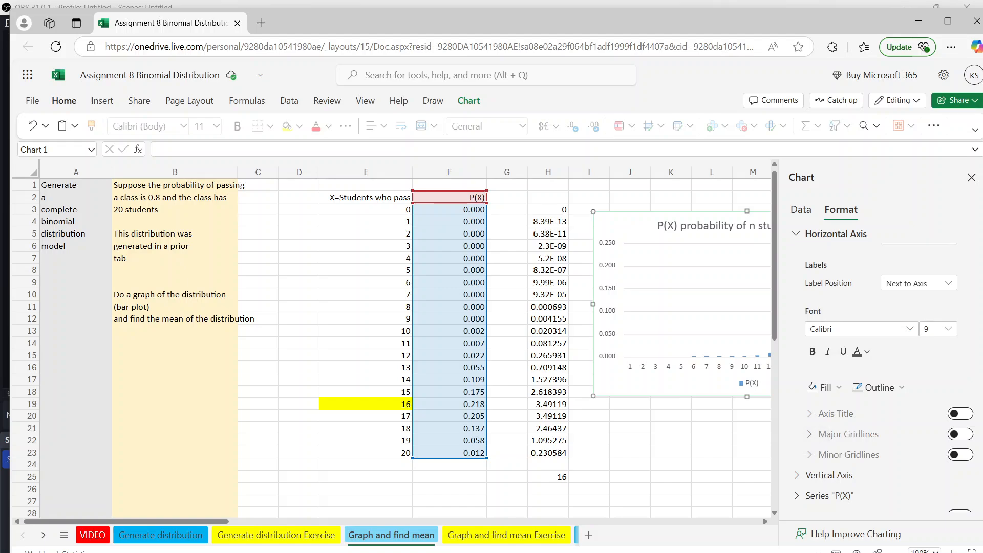
scroll(889, 377, "up", 3)
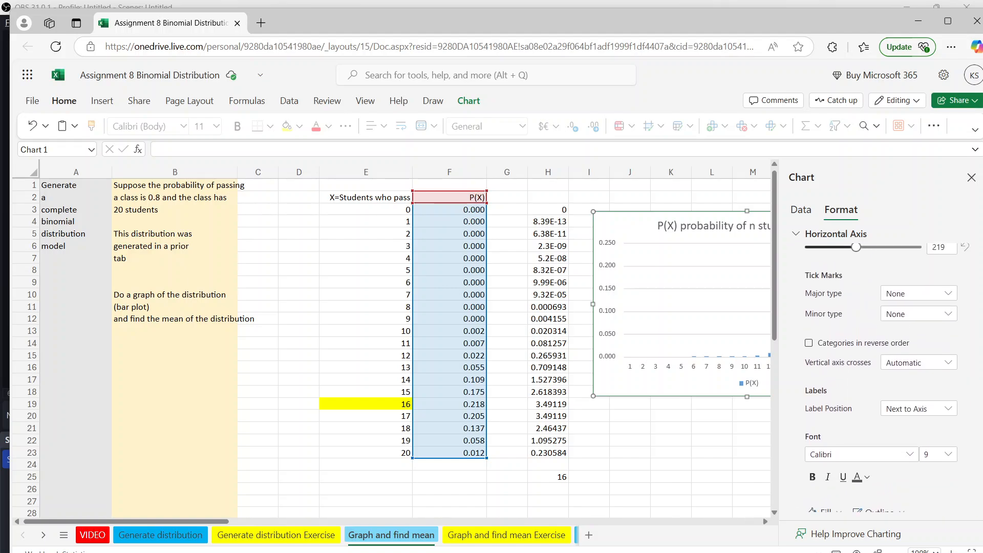
scroll(886, 369, "up", 1)
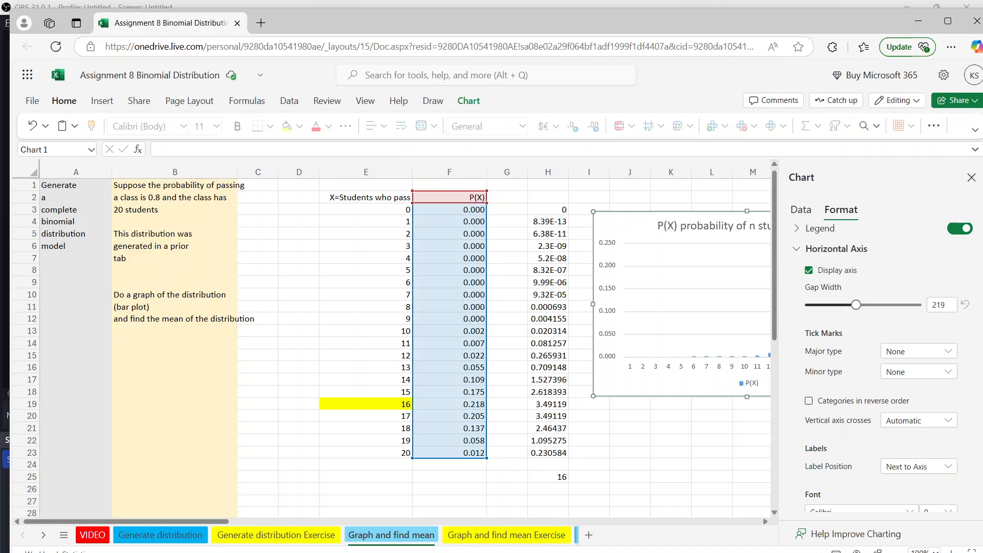
scroll(881, 348, "up", 2)
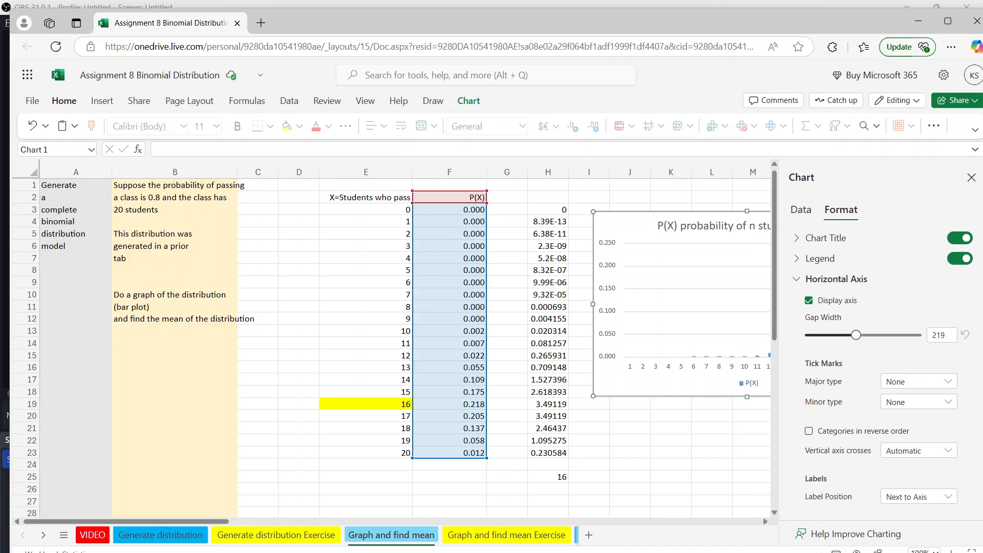
left_click(820, 258)
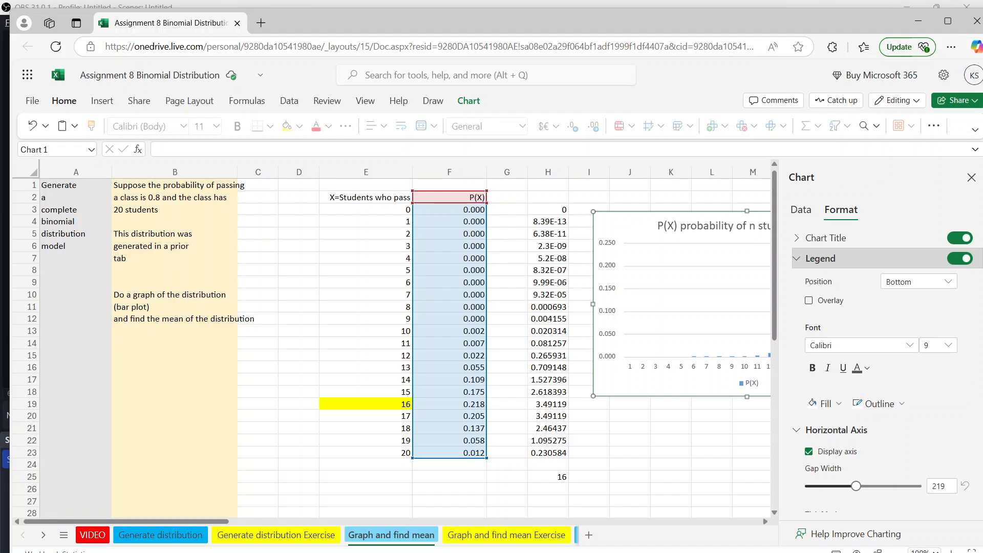
left_click(826, 238)
left_click(800, 210)
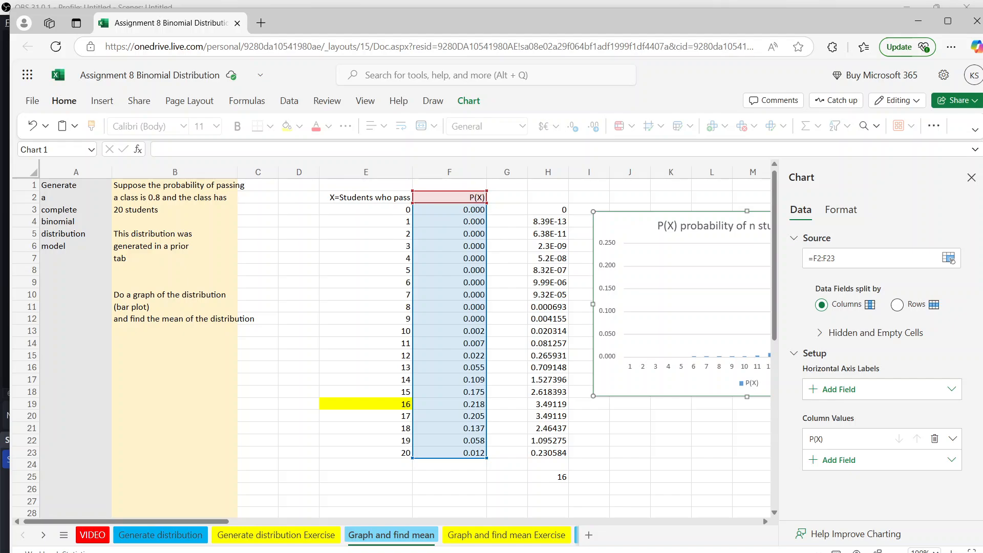
left_click(841, 210)
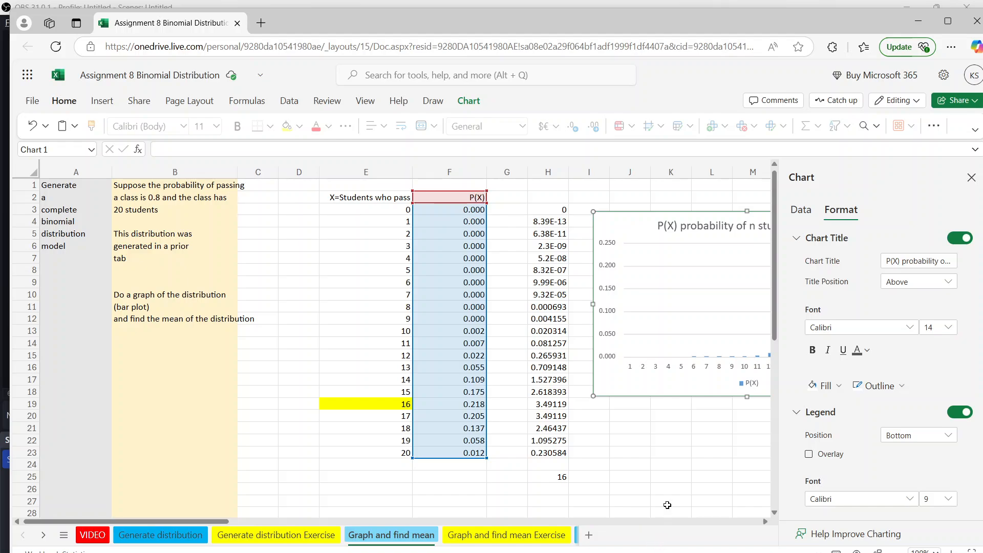
Step: Switch to the other browser window of the workbook, insert a column chart of E2:F23, and move it toward columns F to L
left_click(690, 550)
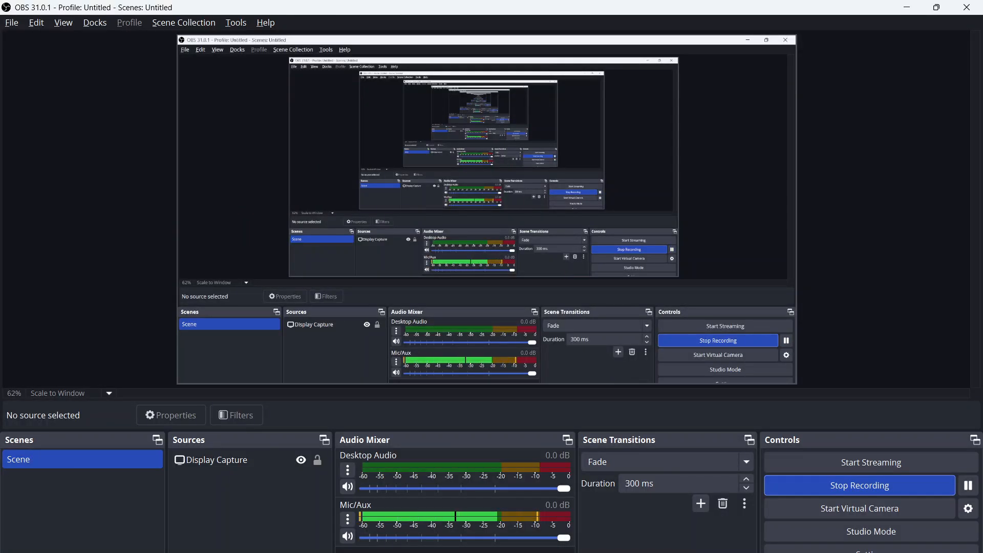
left_click(633, 550)
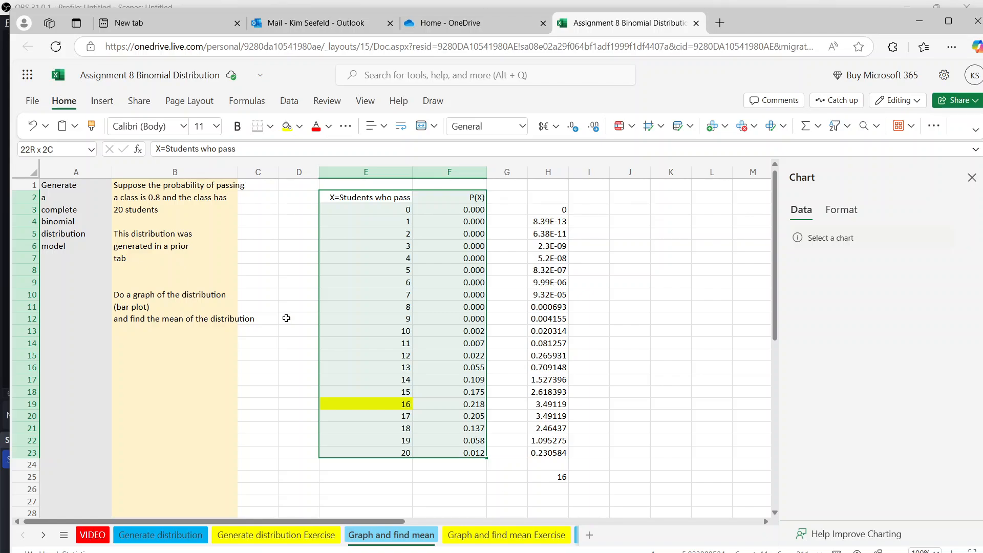
left_click(102, 102)
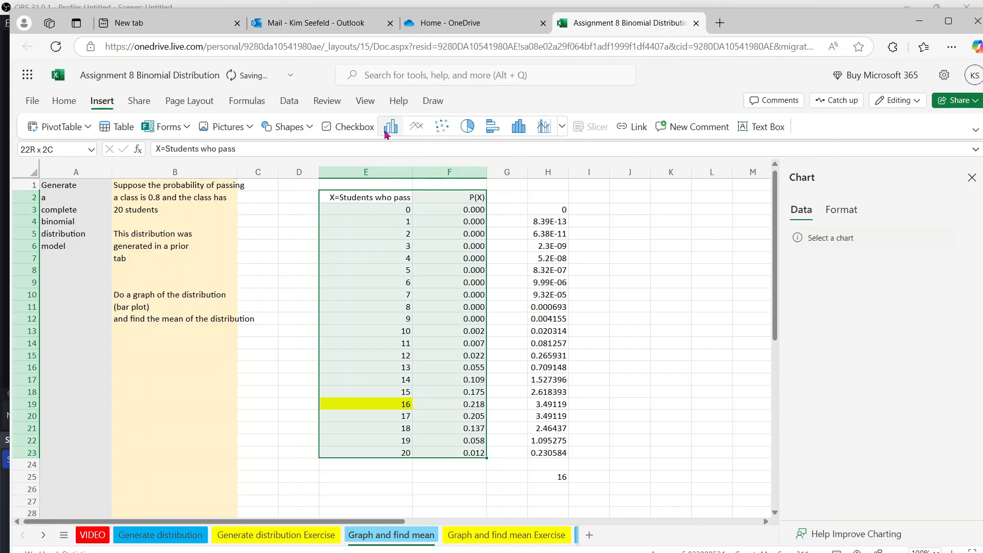
left_click(387, 133)
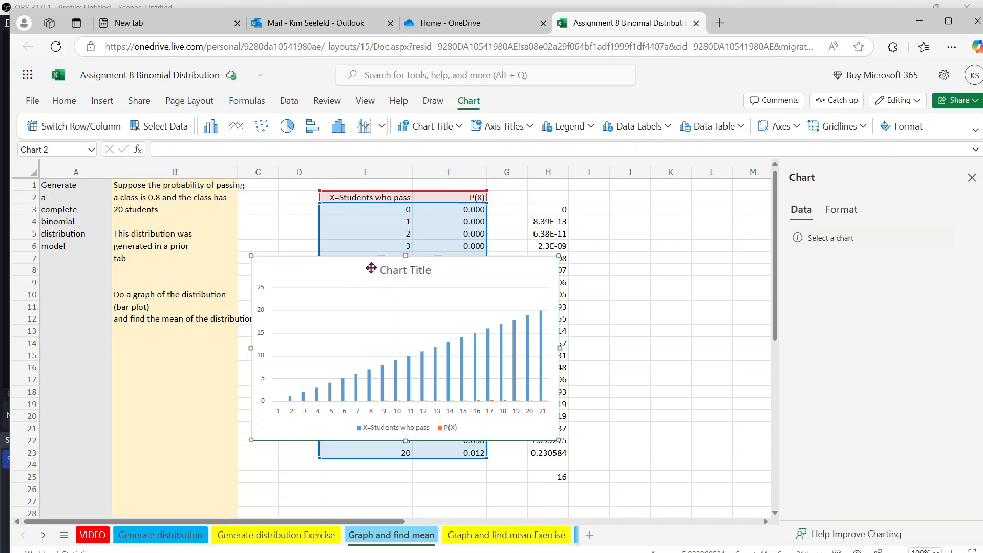
left_click_drag(323, 280, 528, 281)
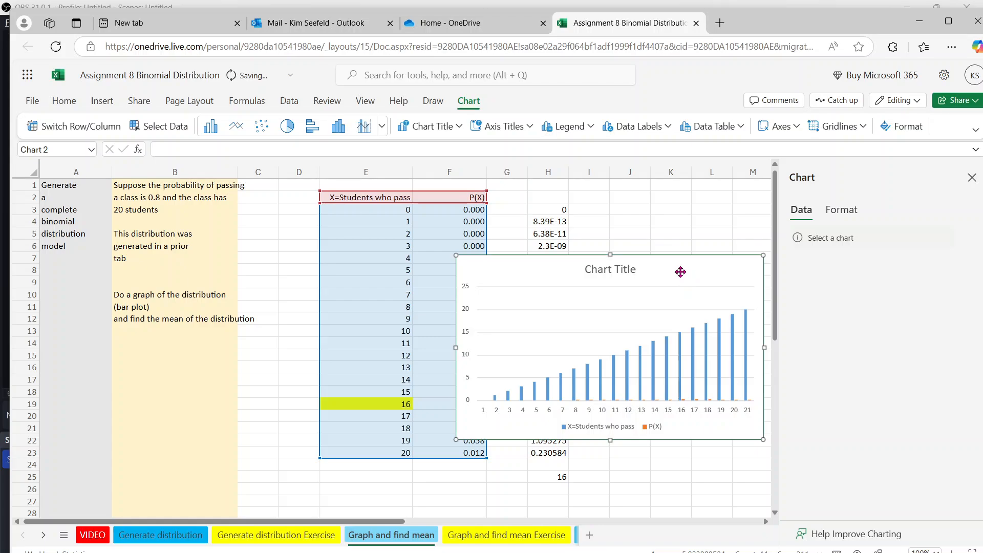
left_click_drag(683, 272, 634, 262)
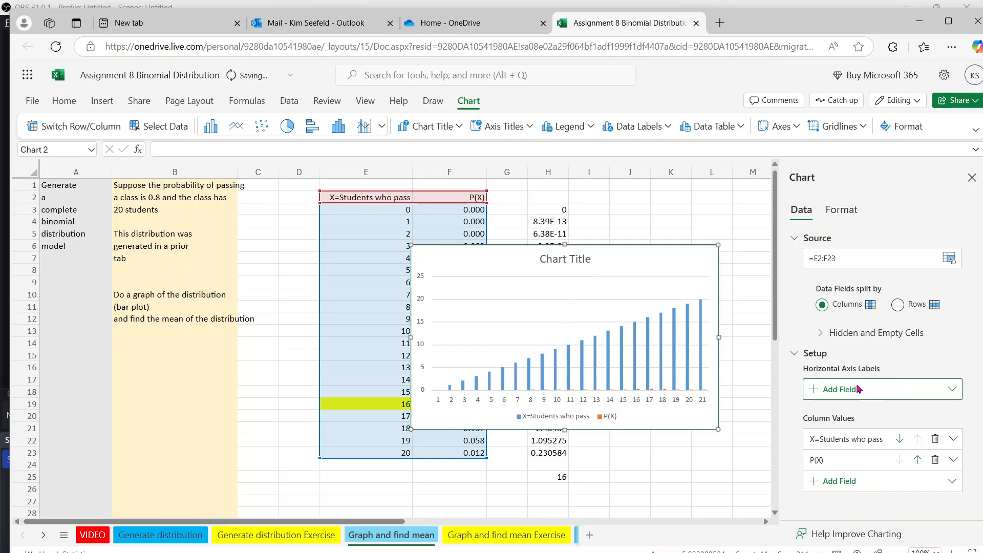
Step: Use the "X=Students who pass" field as the horizontal axis labels of the new column chart
left_click(950, 392)
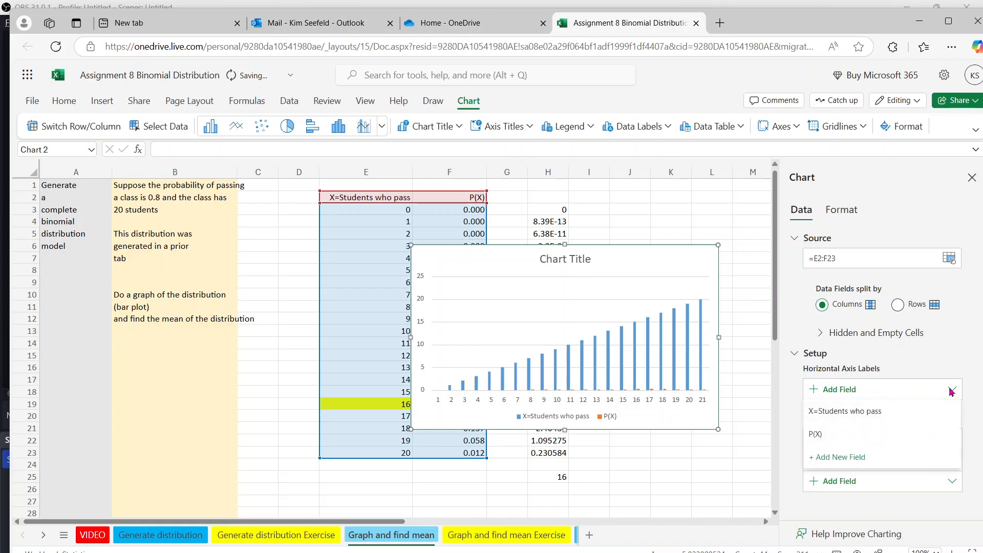
left_click(879, 412)
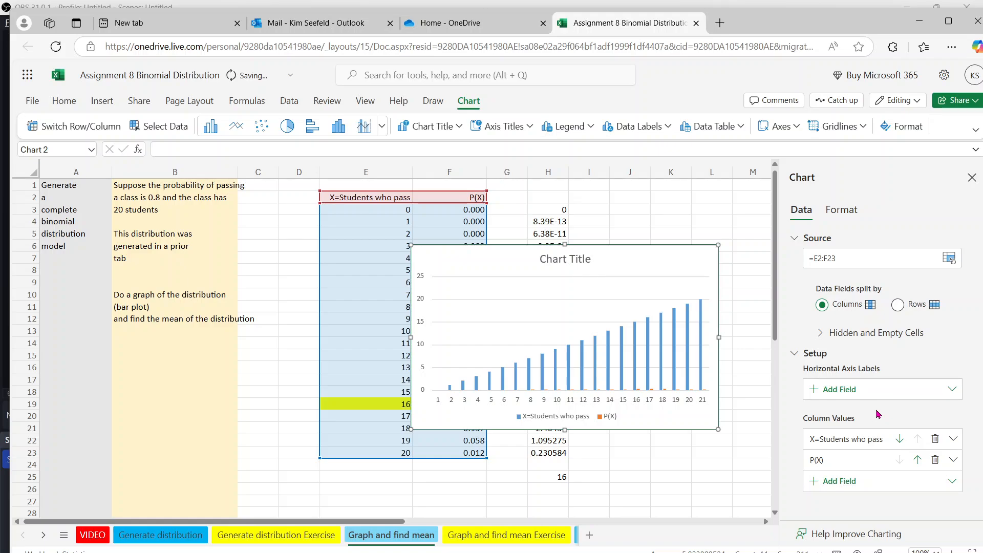
left_click(884, 392)
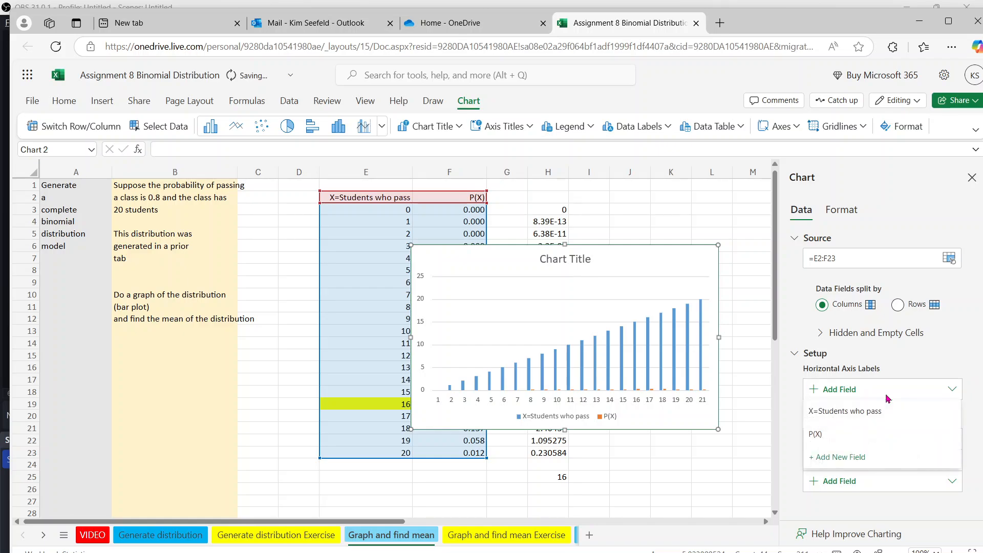
right_click(872, 413)
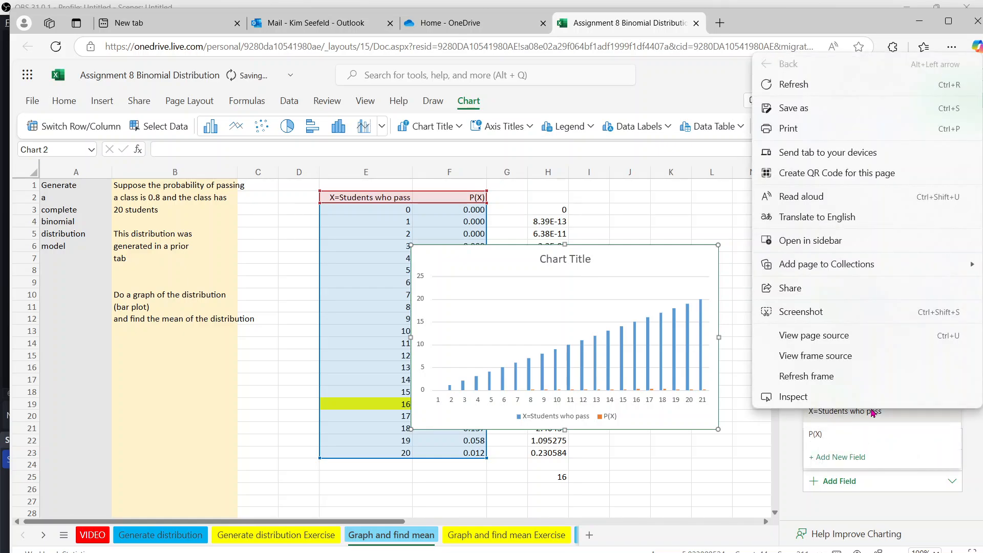
key("Escape")
key("Escape")
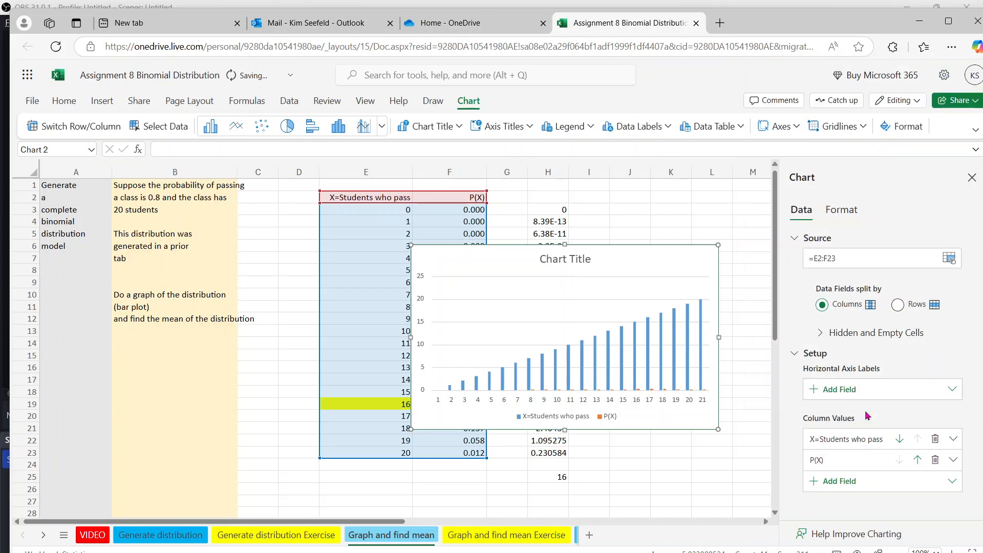
left_click(813, 393)
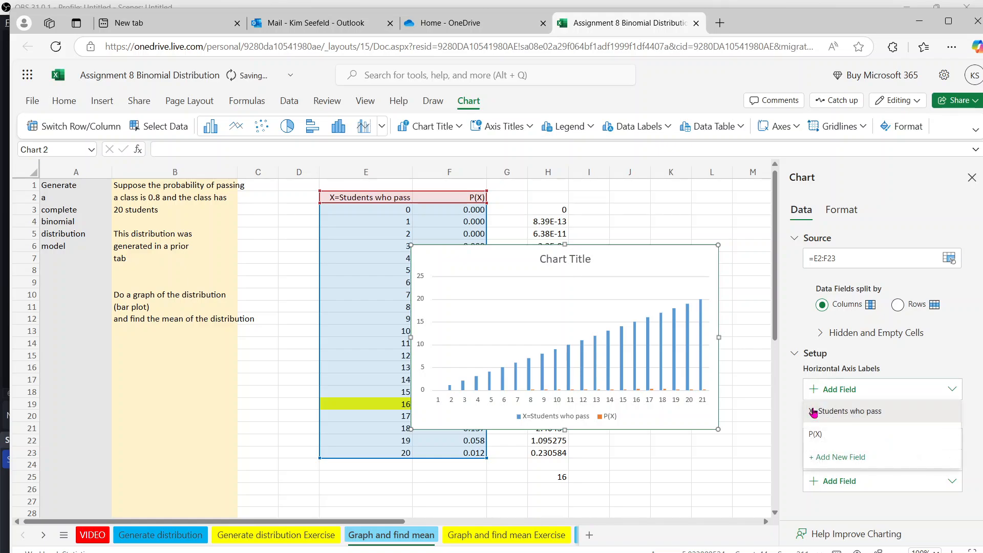
left_click(814, 413)
left_click(821, 387)
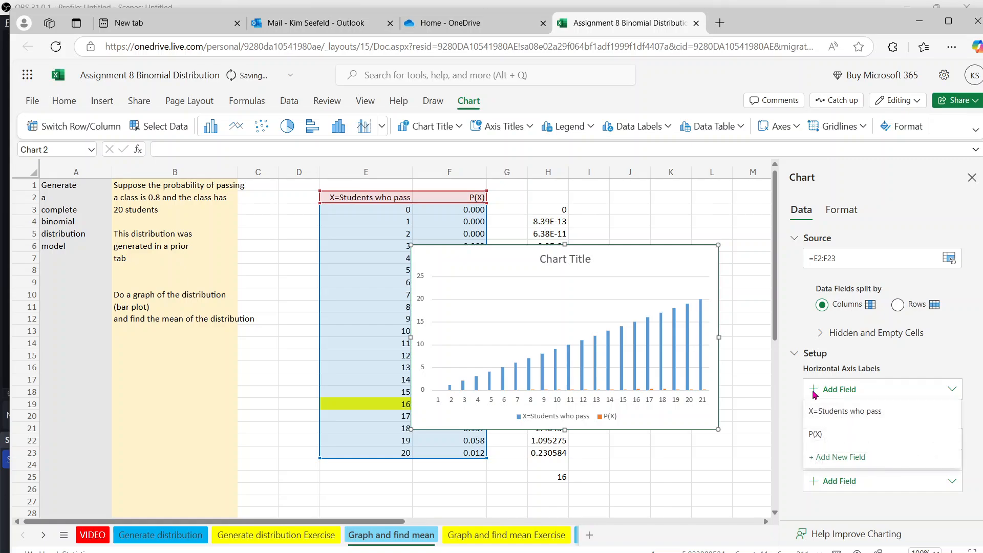
left_click(818, 412)
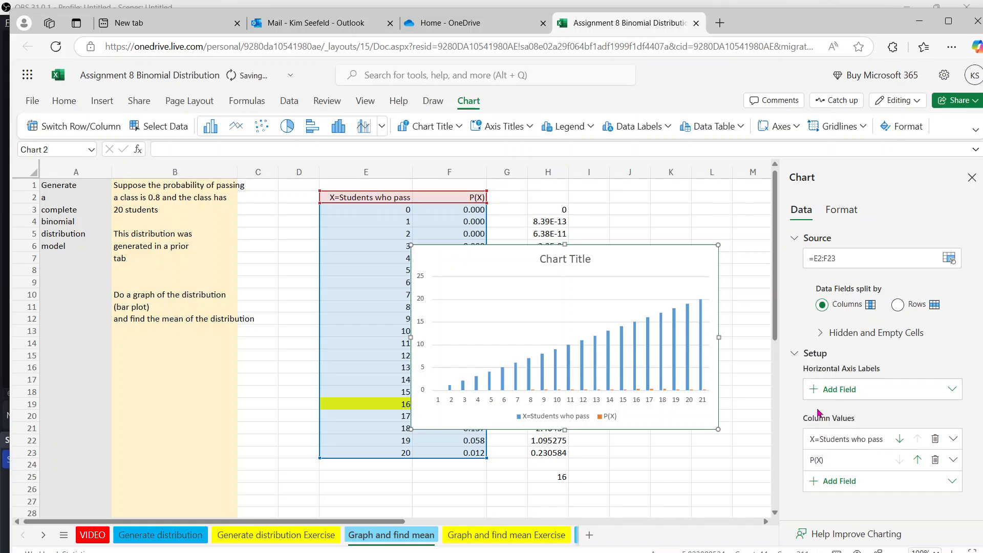
left_click(818, 392)
left_click(820, 411)
left_click(946, 390)
left_click(946, 390)
left_click(841, 209)
left_click(801, 210)
left_click(951, 389)
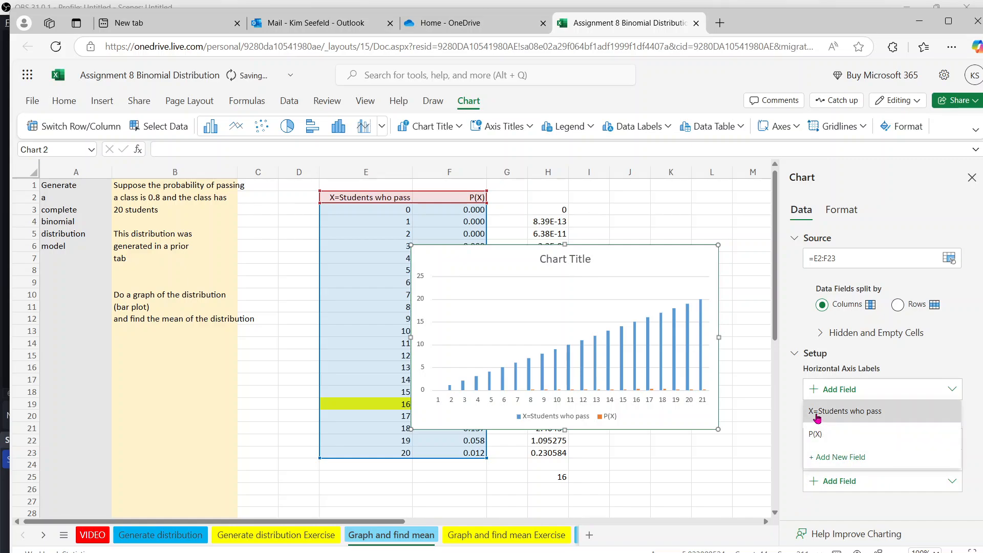
left_click(817, 417)
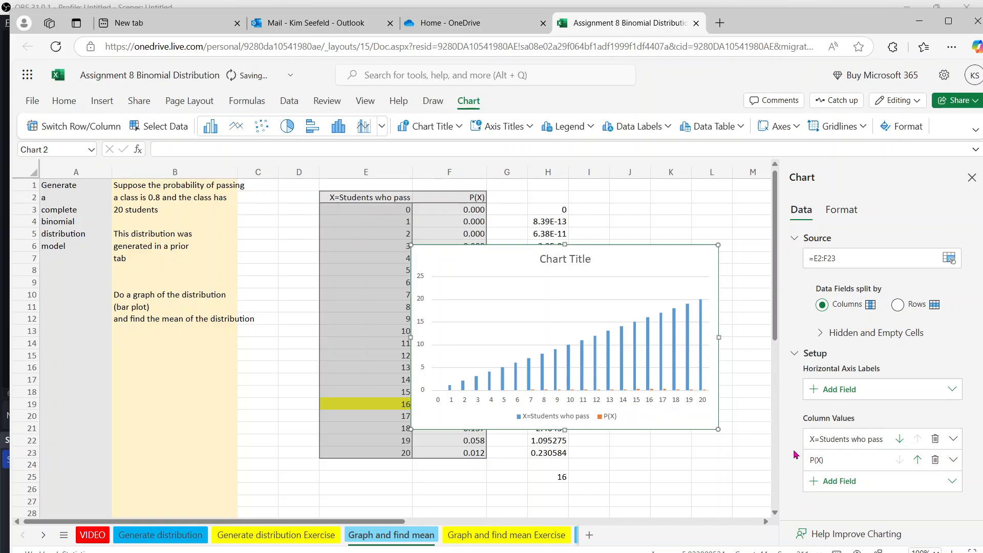
Step: Inspect the value ranges of the new chart's "X=Students who pass" and P(X) series
left_click(935, 460)
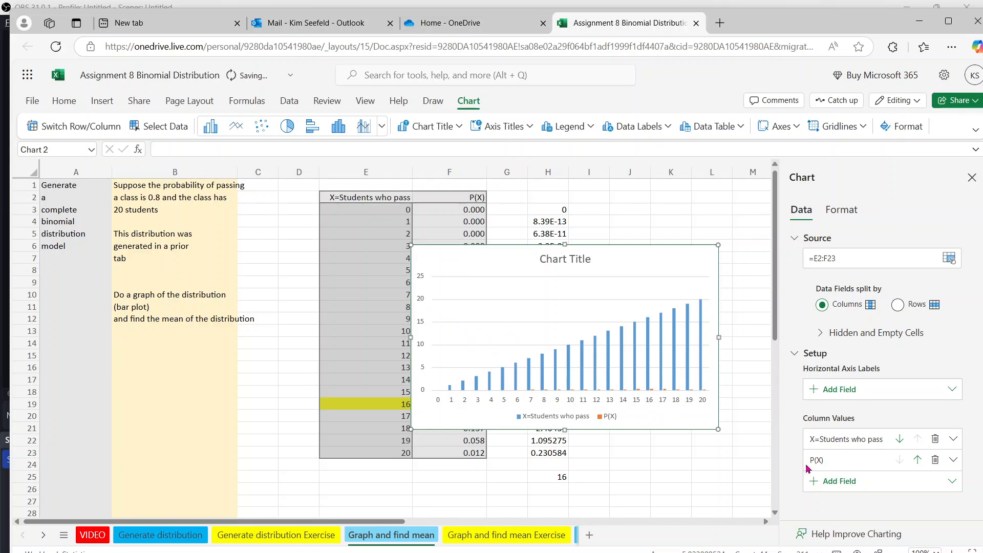
left_click(953, 438)
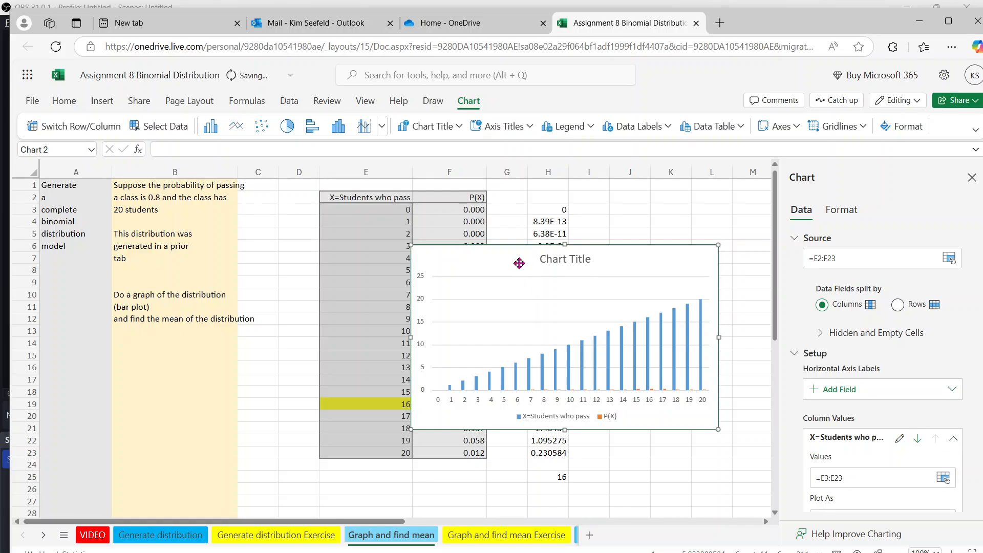
left_click_drag(491, 260, 517, 257)
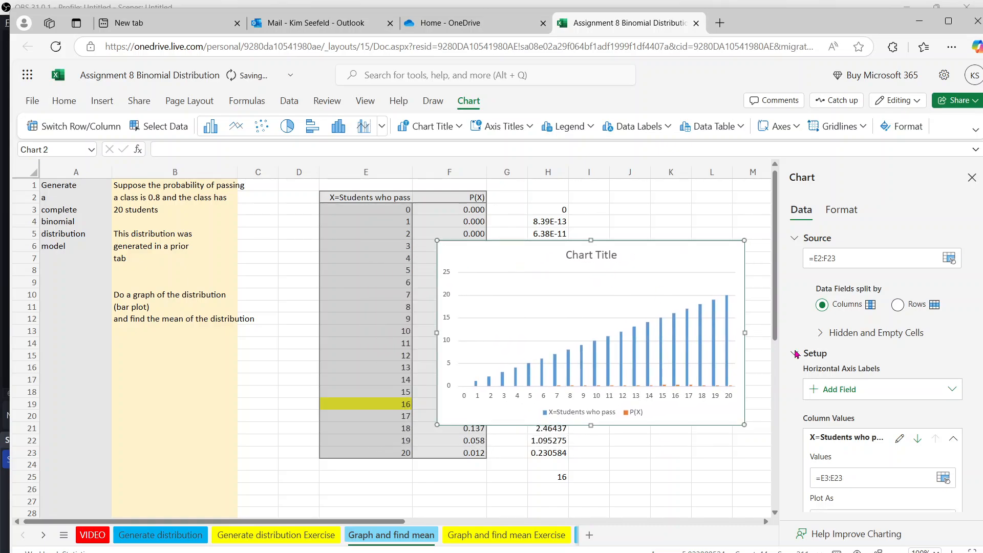
left_click(812, 395)
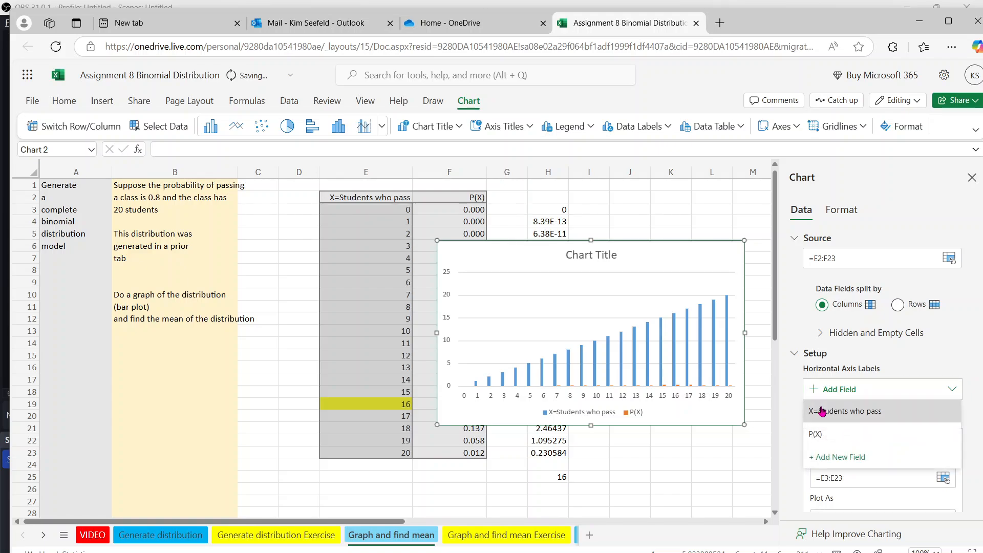
left_click(822, 411)
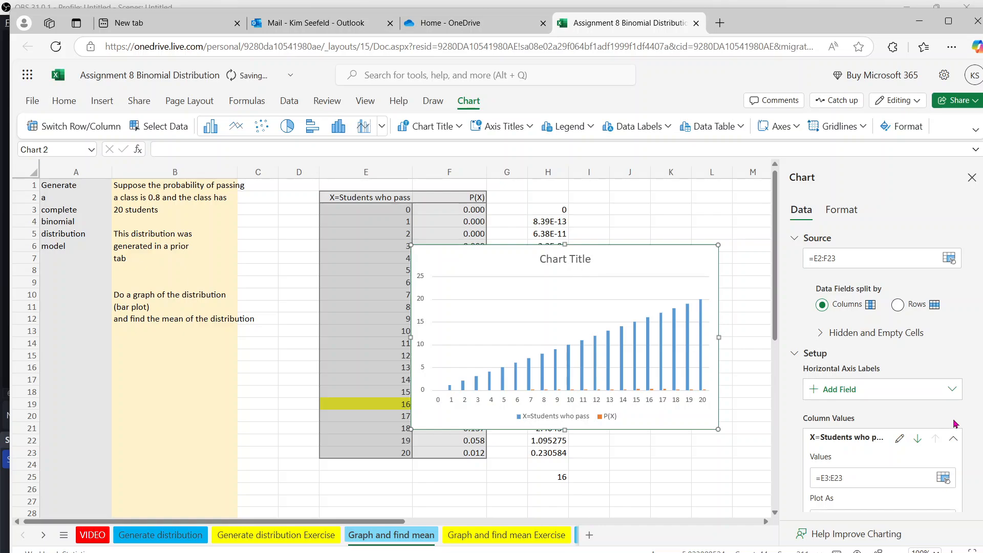
left_click(953, 438)
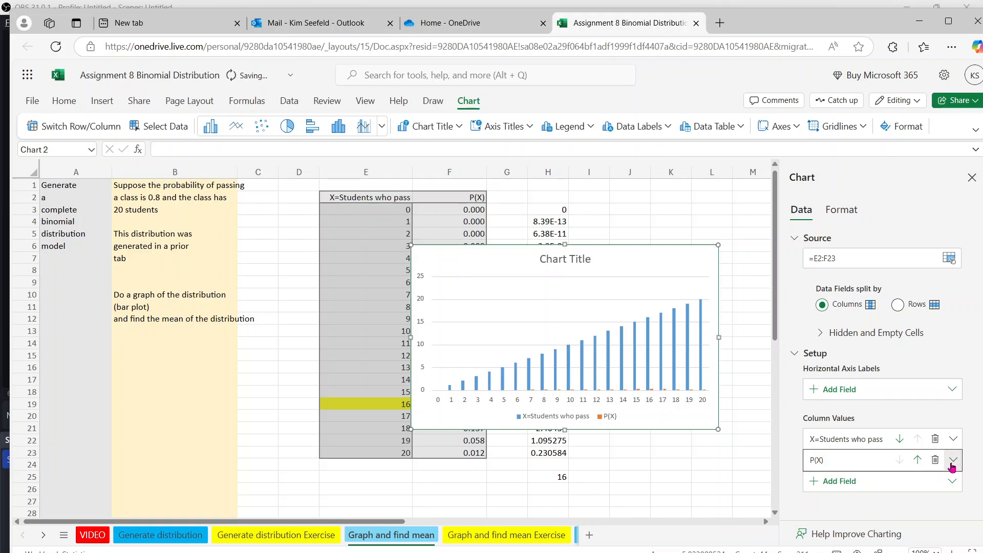
left_click(953, 460)
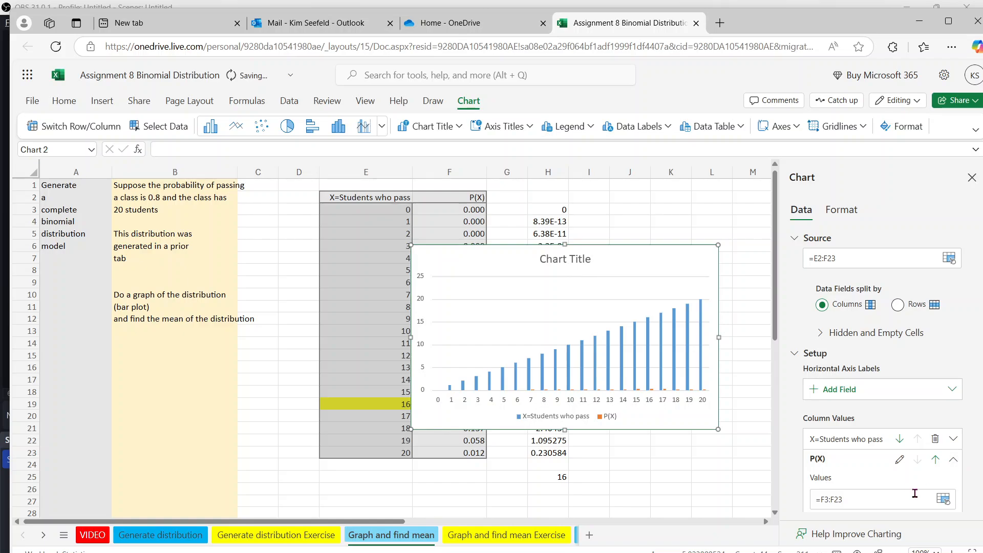
left_click(899, 505)
key("BackSpace")
key("BackSpace")
key("BackSpace")
key("BackSpace")
key("BackSpace")
key("BackSpace")
key("BackSpace")
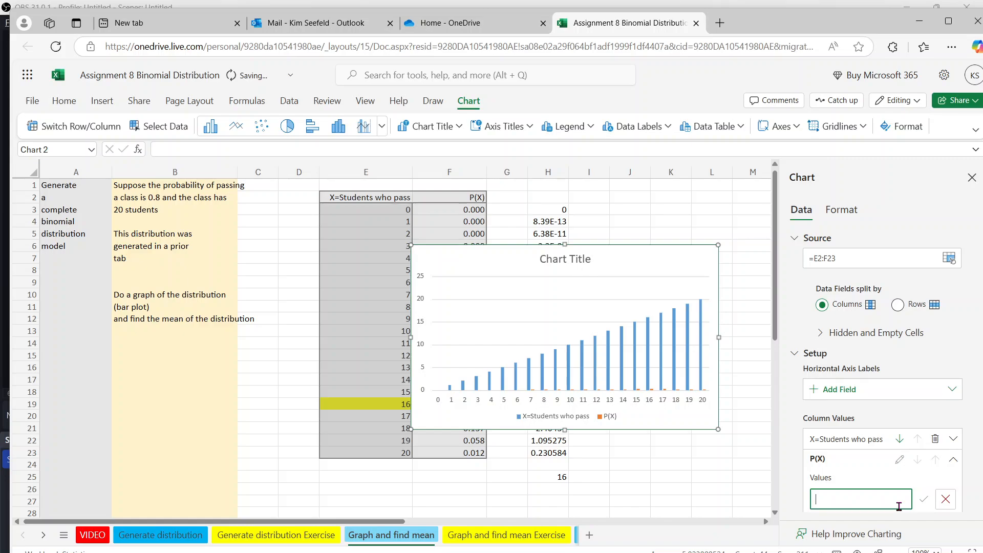
left_click(925, 422)
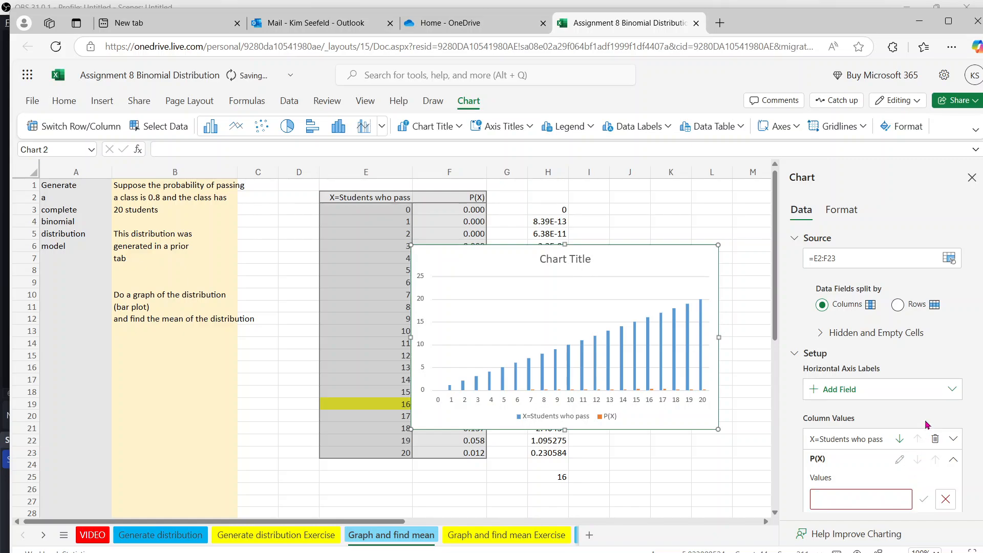
left_click(611, 344)
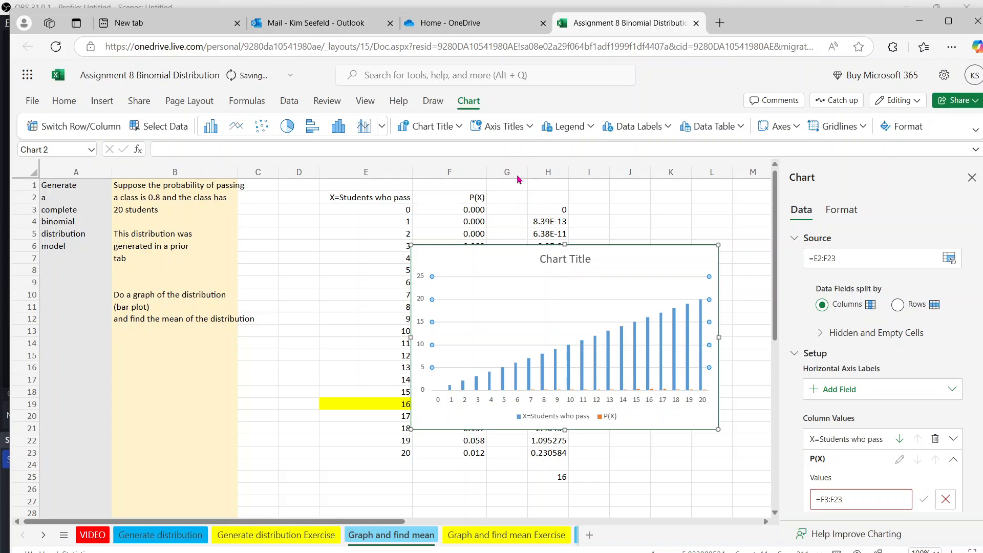
left_click(645, 132)
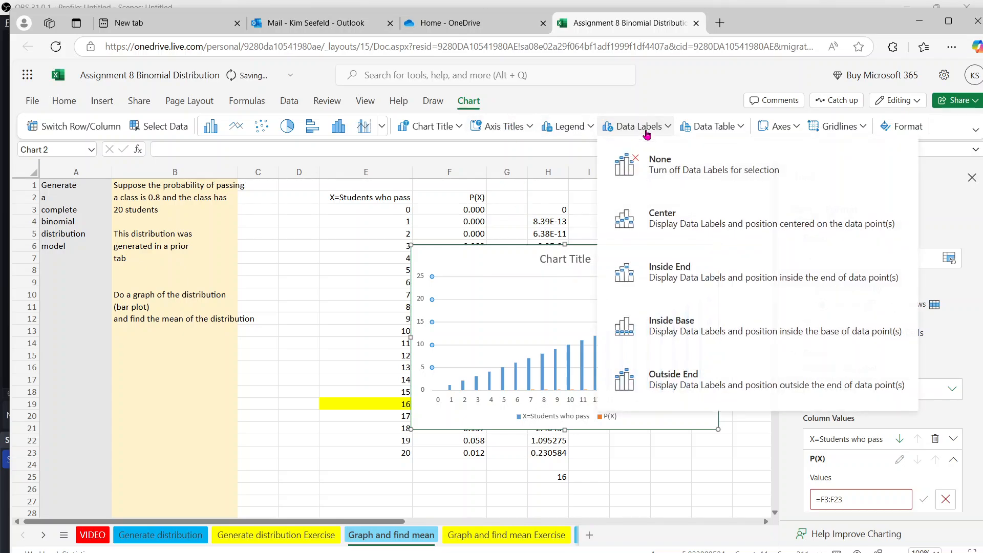
left_click(687, 128)
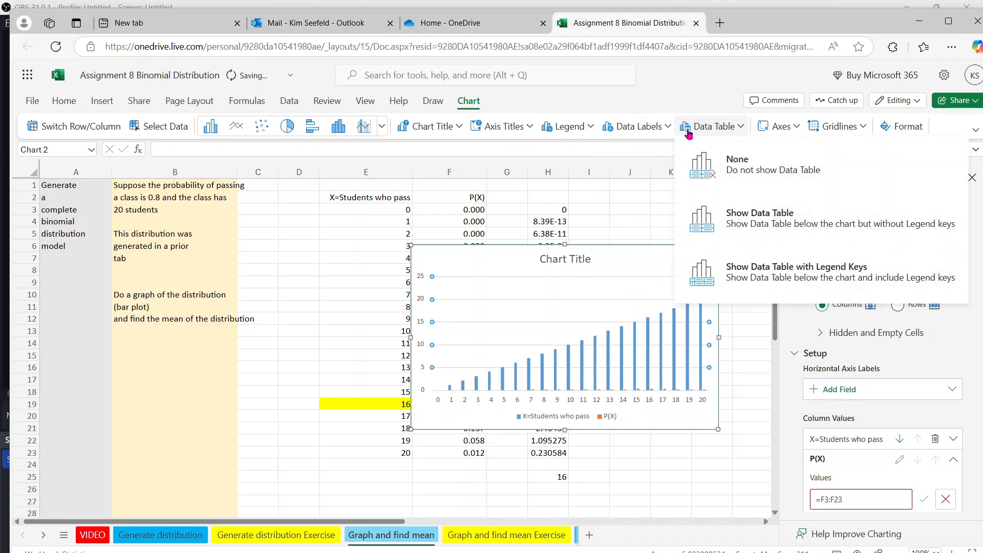
left_click(773, 129)
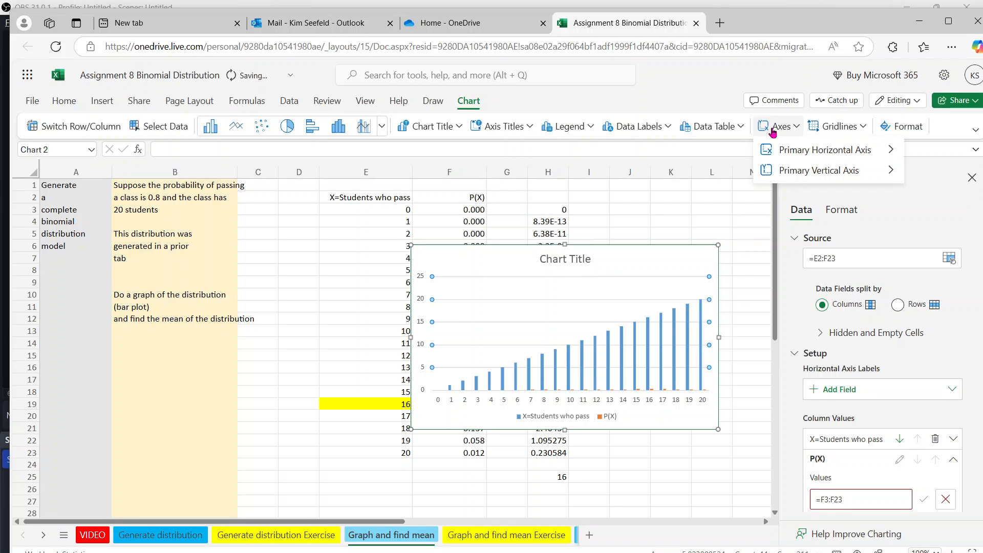
mouse_move(781, 169)
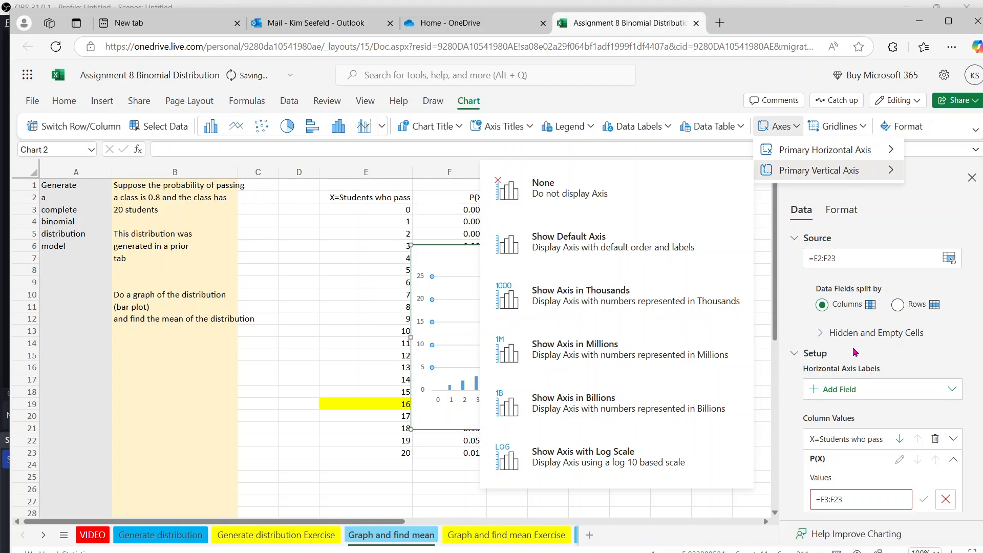
left_click(870, 350)
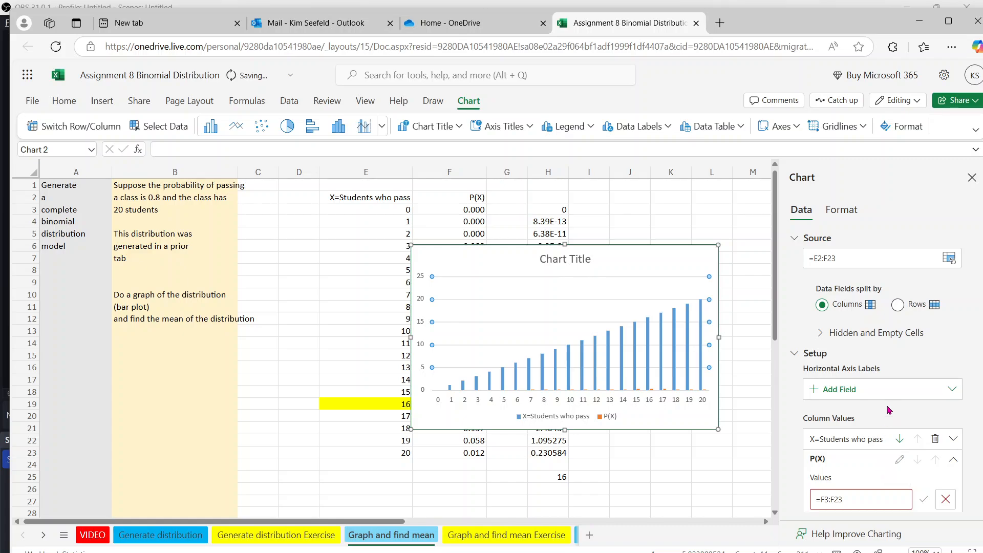
Step: Reload the workbook page in the browser, confirming the reload
left_click(55, 49)
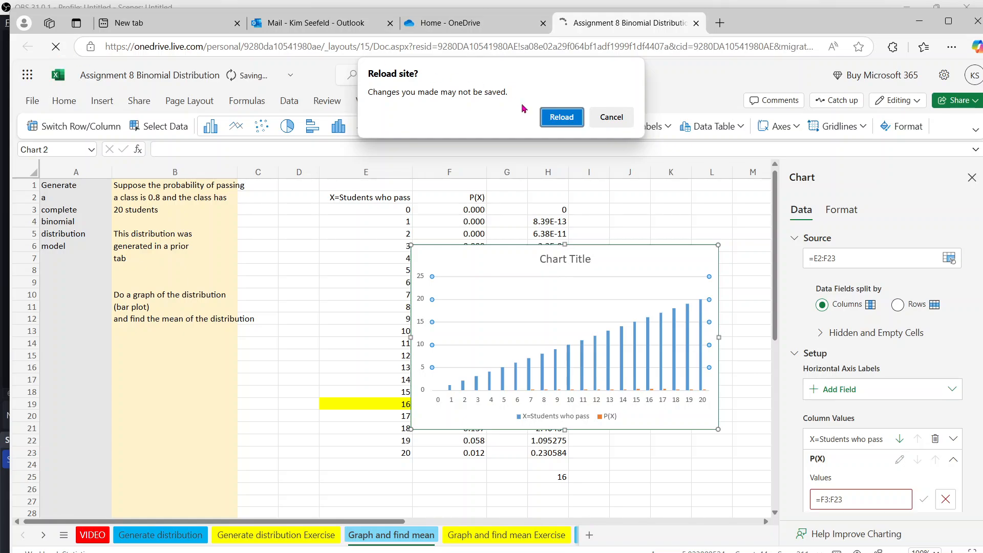
left_click(562, 116)
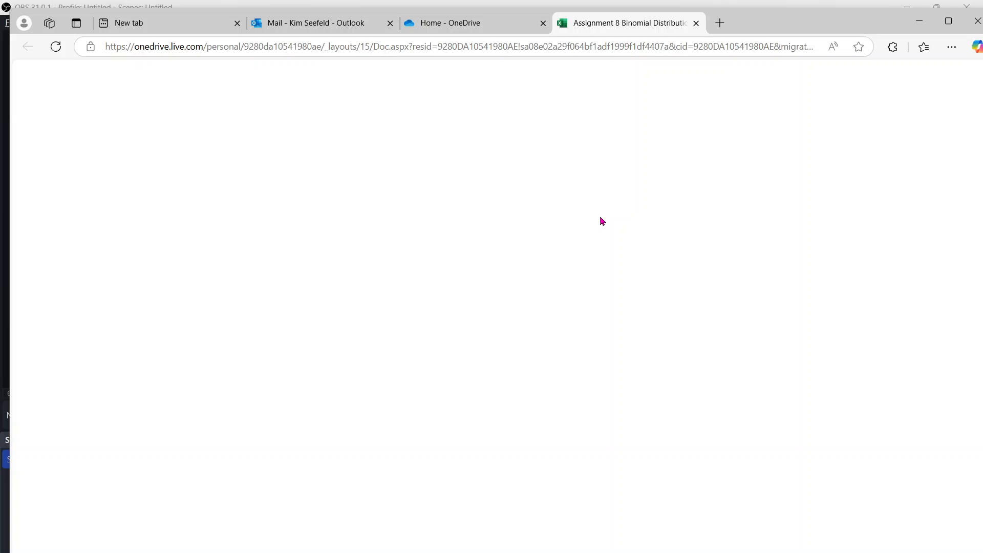
left_click(56, 47)
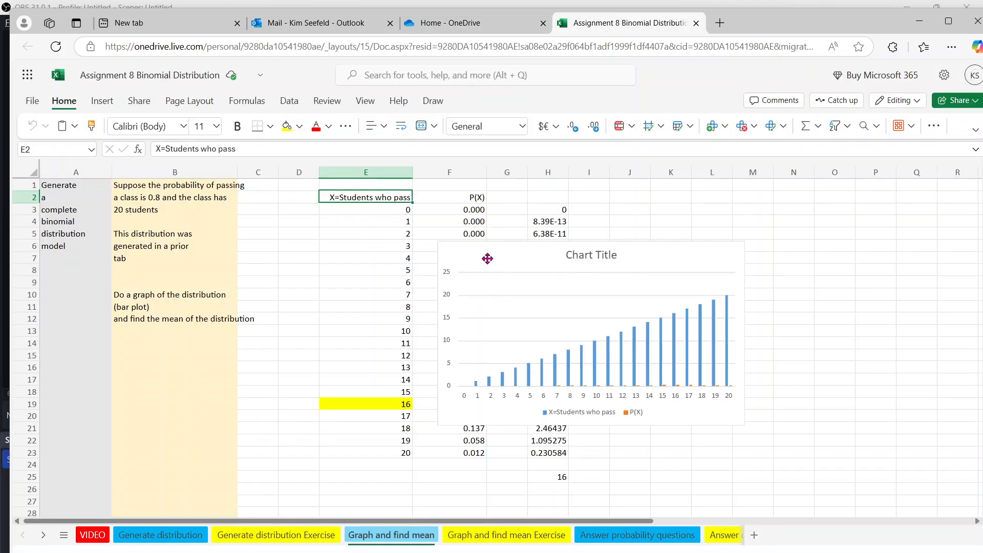
Step: Try removing the "X=Students who pass" series in the chart's data settings and shift the chart away from the table
right_click(496, 250)
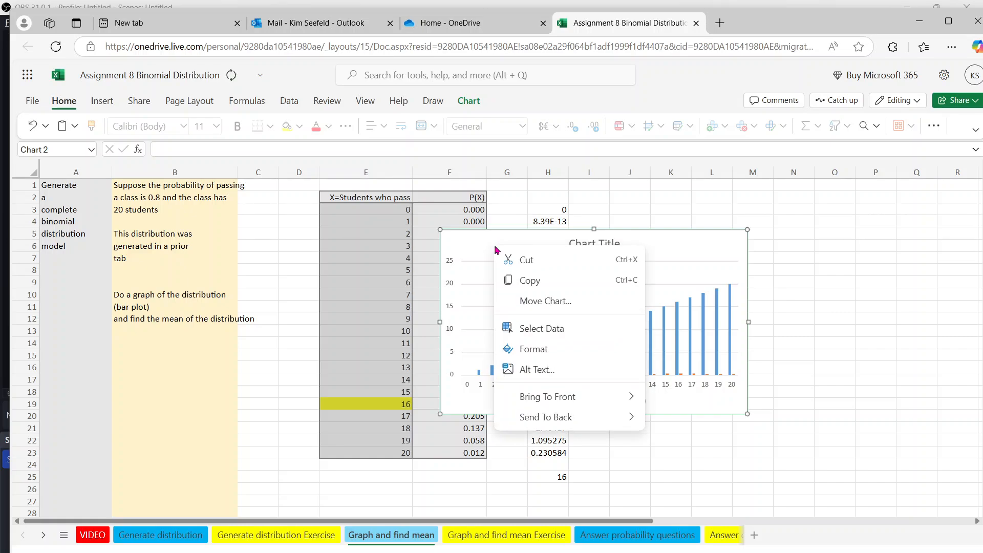
left_click(532, 328)
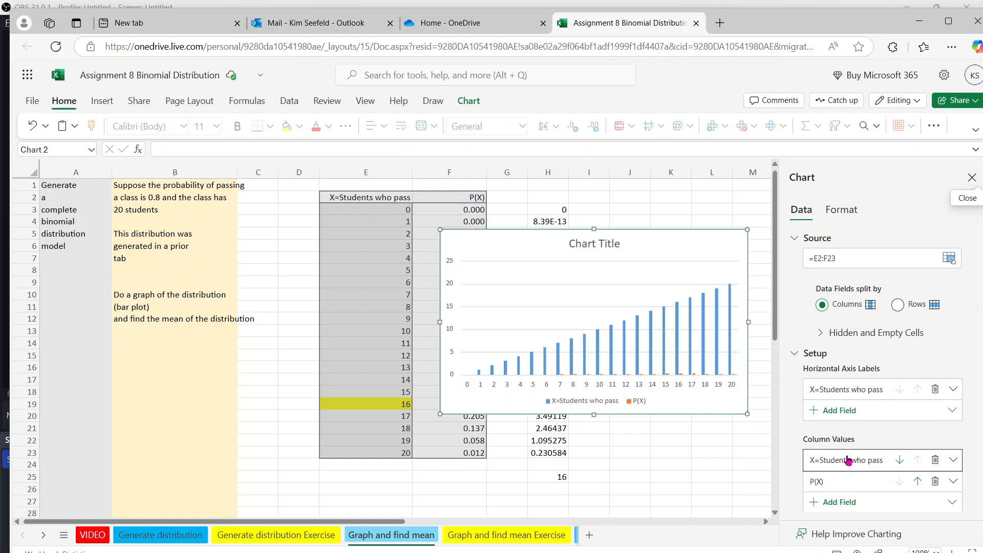
left_click(936, 461)
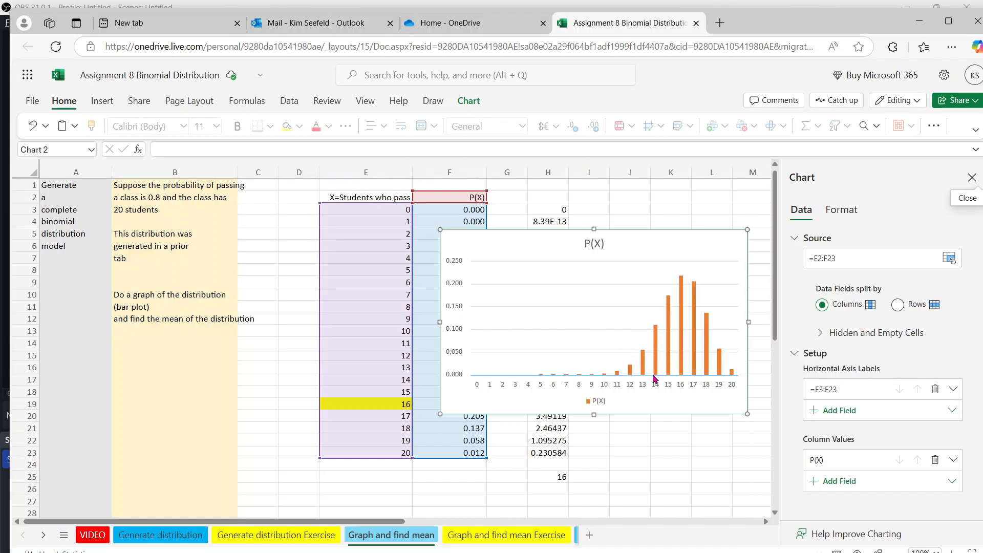
left_click_drag(478, 245, 501, 238)
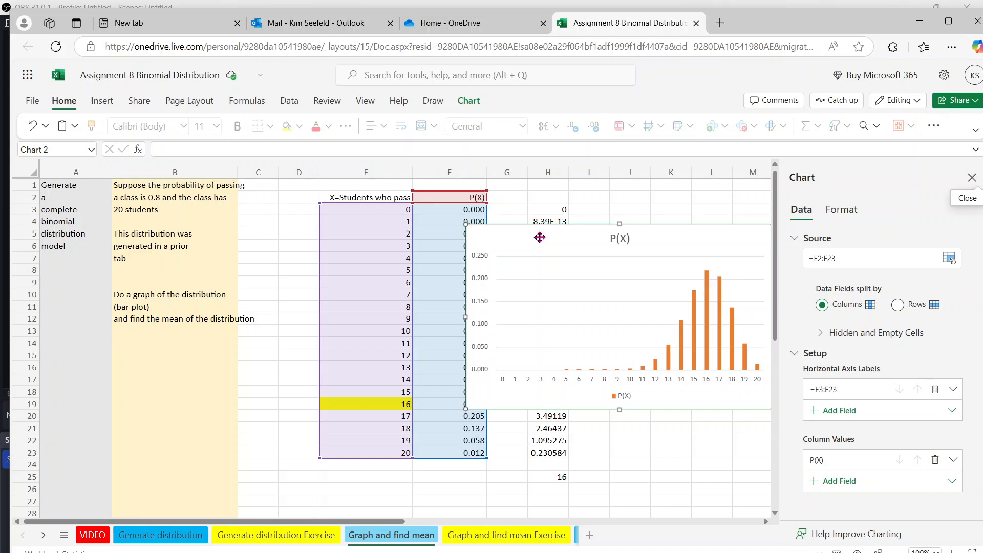
left_click_drag(539, 237, 570, 214)
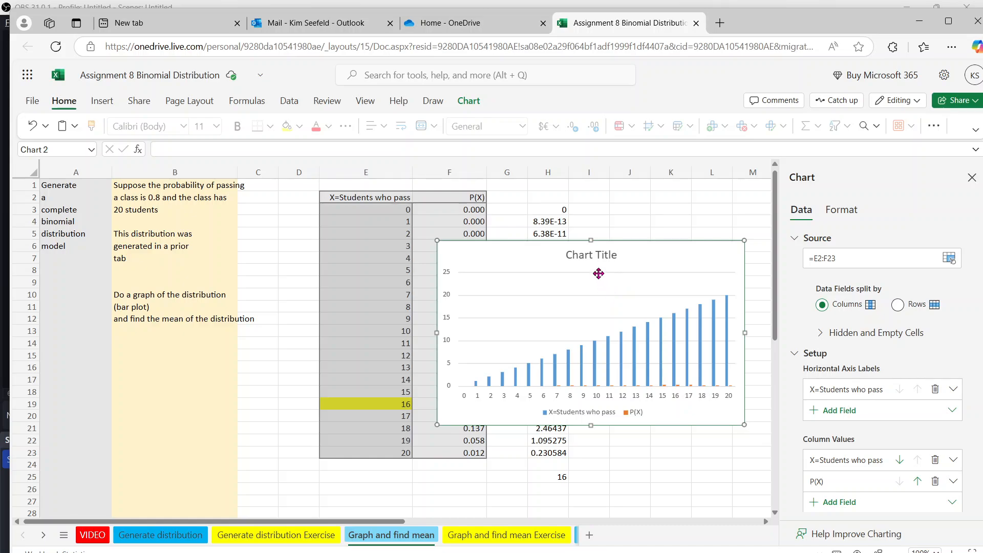
Step: Remove the "X=Students who pass" series from the chart's column values, keeping P(X) as the only plotted series
left_click(936, 483)
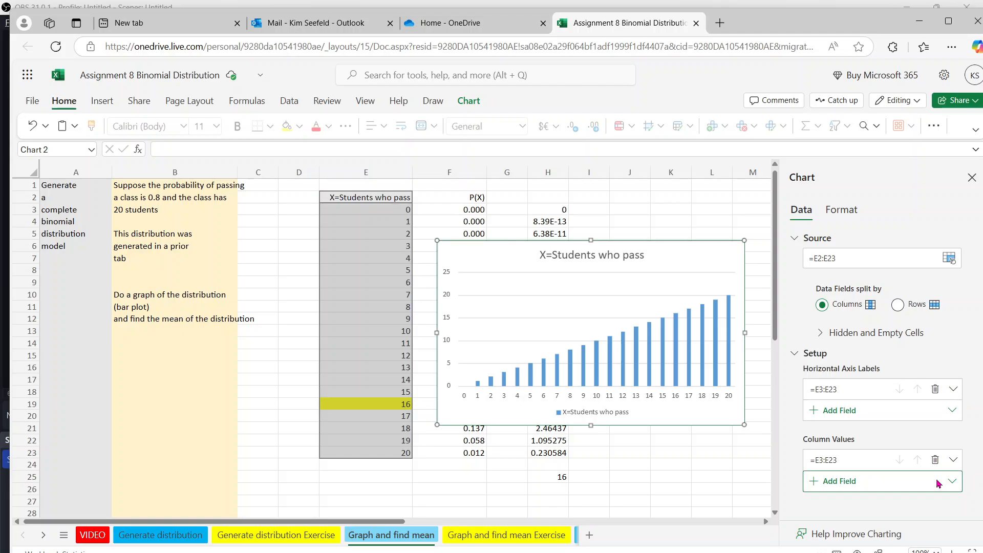
left_click(814, 479)
left_click(809, 509)
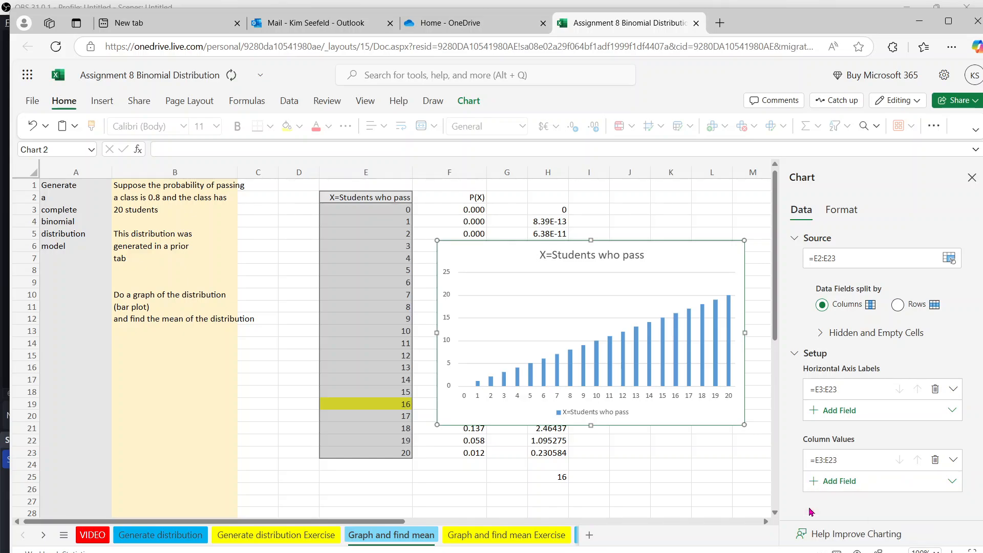
left_click(942, 461)
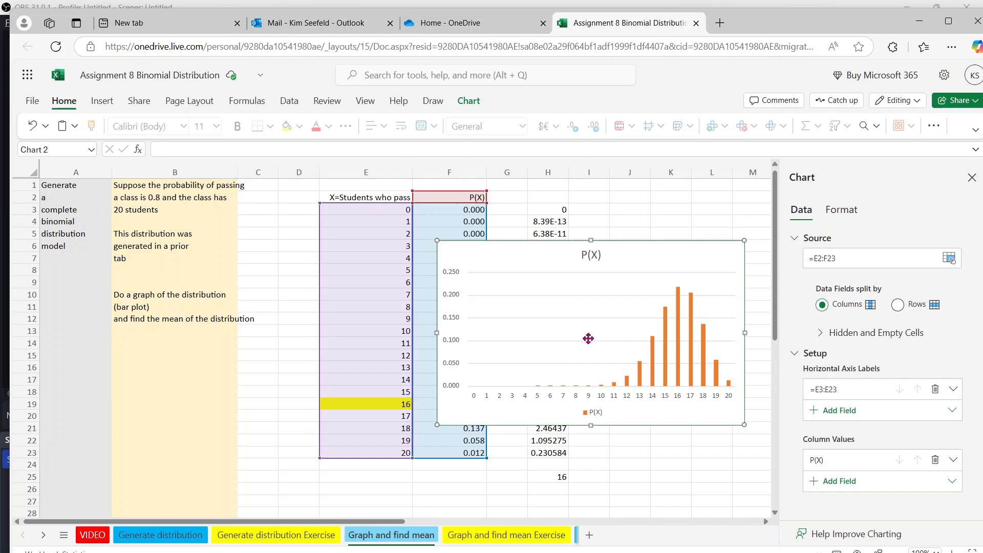
left_click(592, 251)
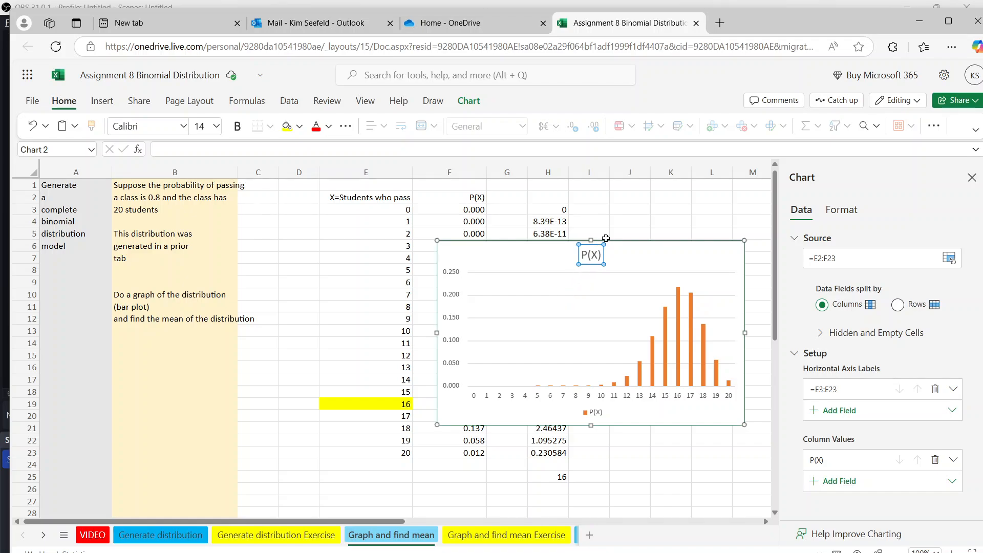
double_click(596, 257)
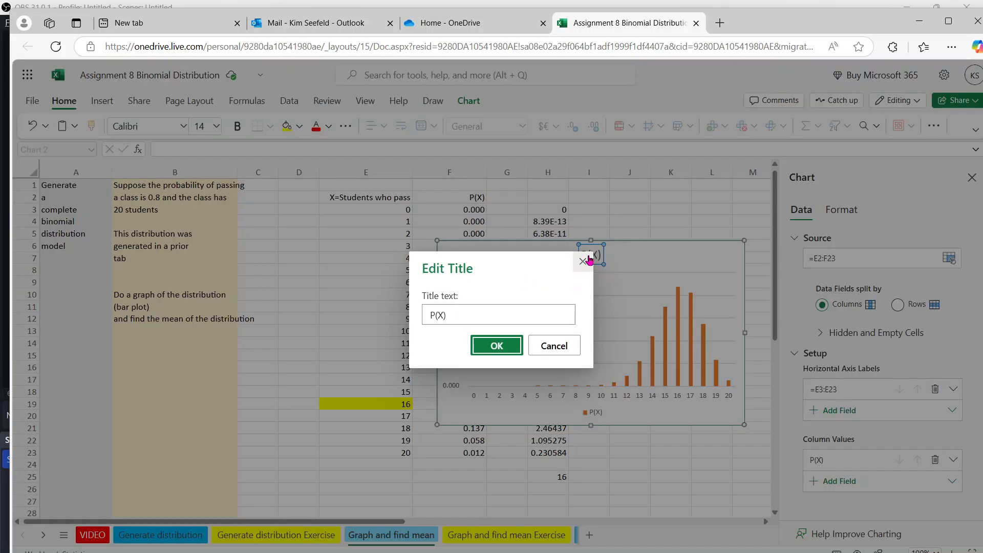
left_click(516, 316)
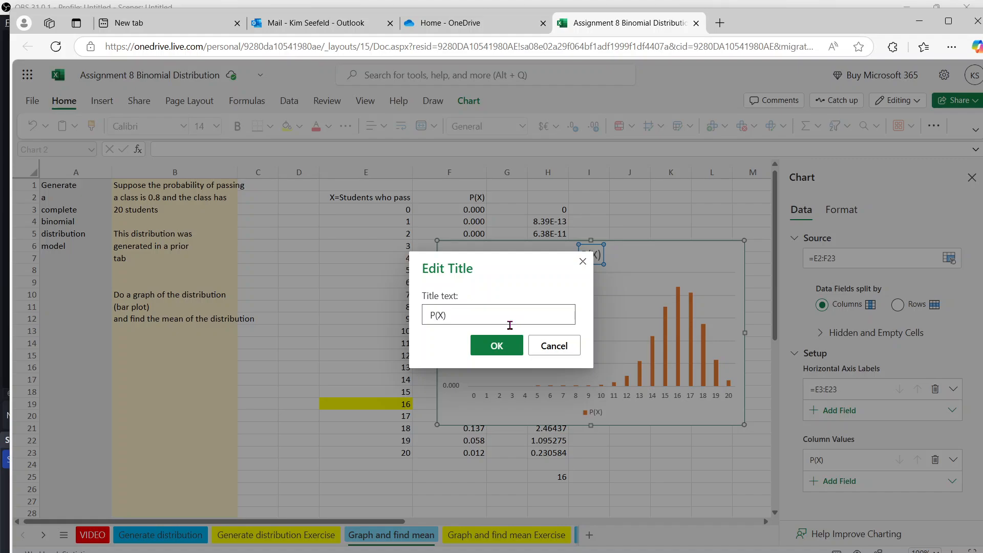
left_click(497, 344)
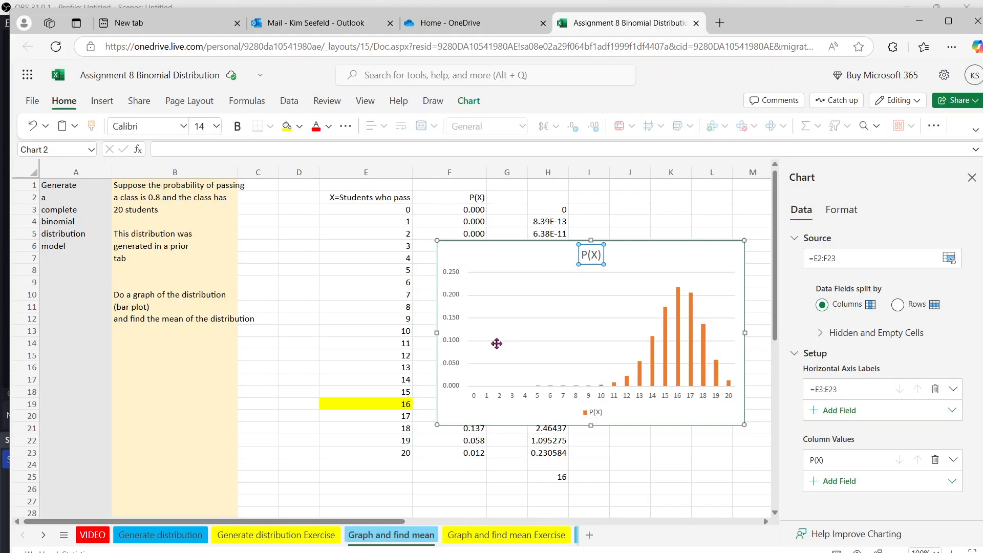
Step: Move the chart to columns I to P beside the table and set its title to "P(X) N students pass"
left_click(971, 178)
left_click_drag(670, 268, 812, 208)
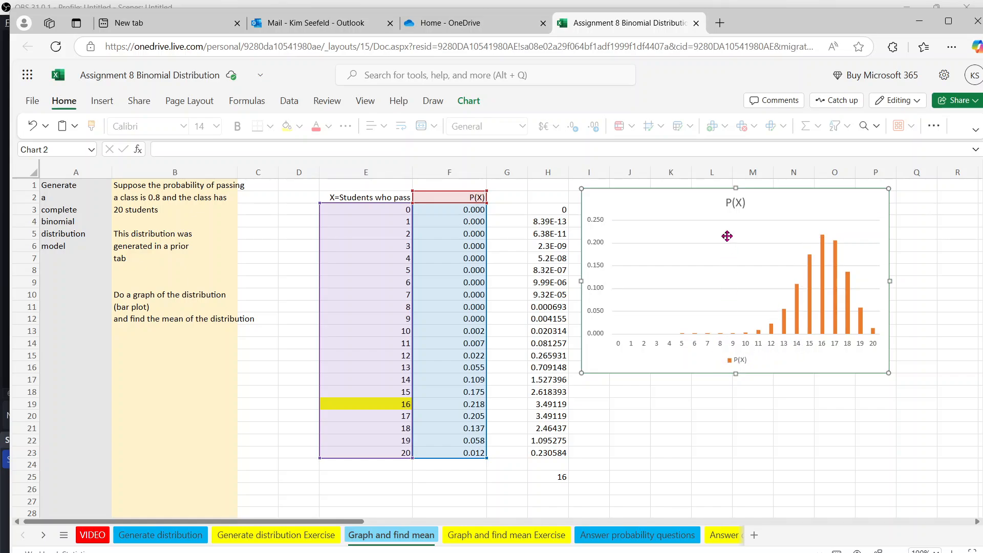
left_click(735, 204)
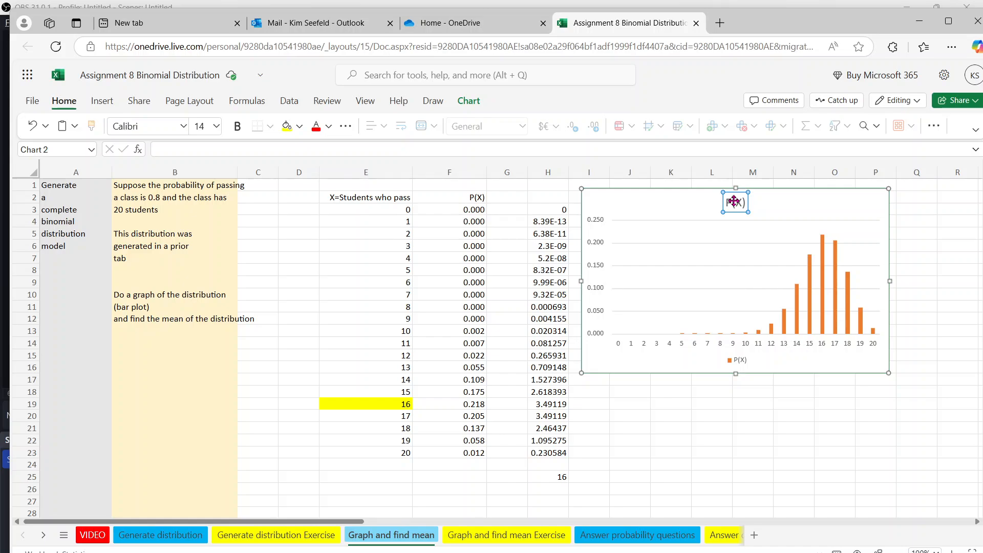
double_click(735, 202)
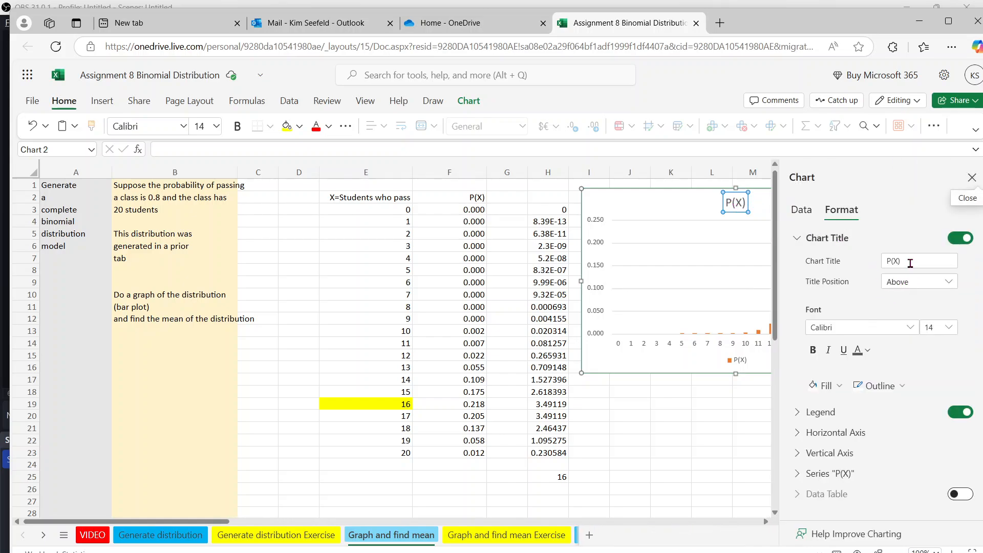
left_click(910, 263)
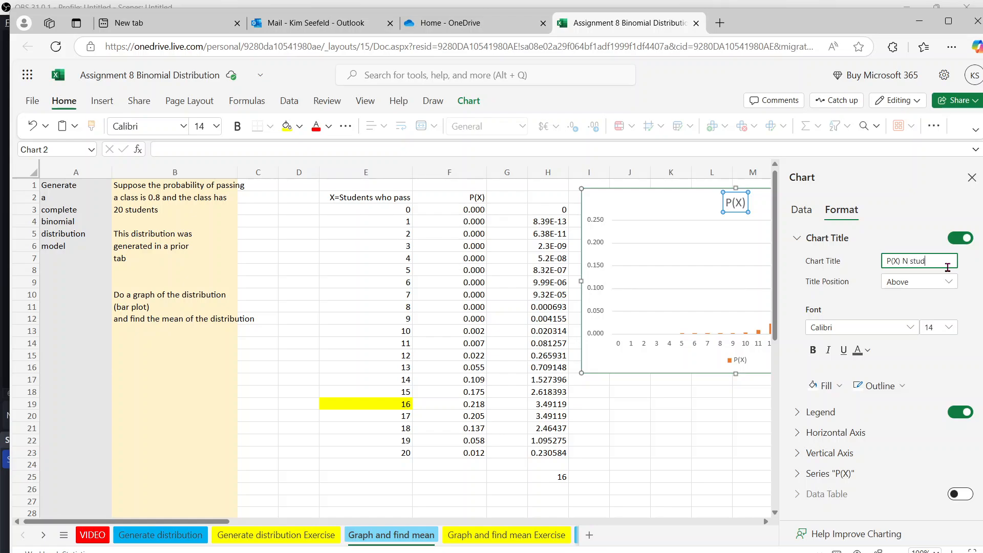
type("N students pass")
left_click(973, 177)
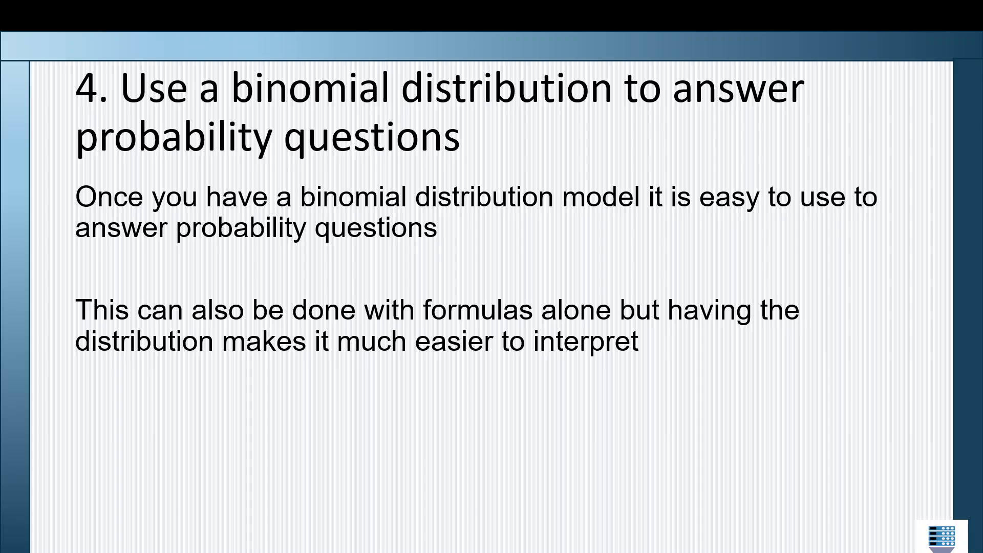
Step: Switch from the slides back to the workbook, open the "Answer probability questions" sheet and read the chicken-egg problem in column B
key("Left")
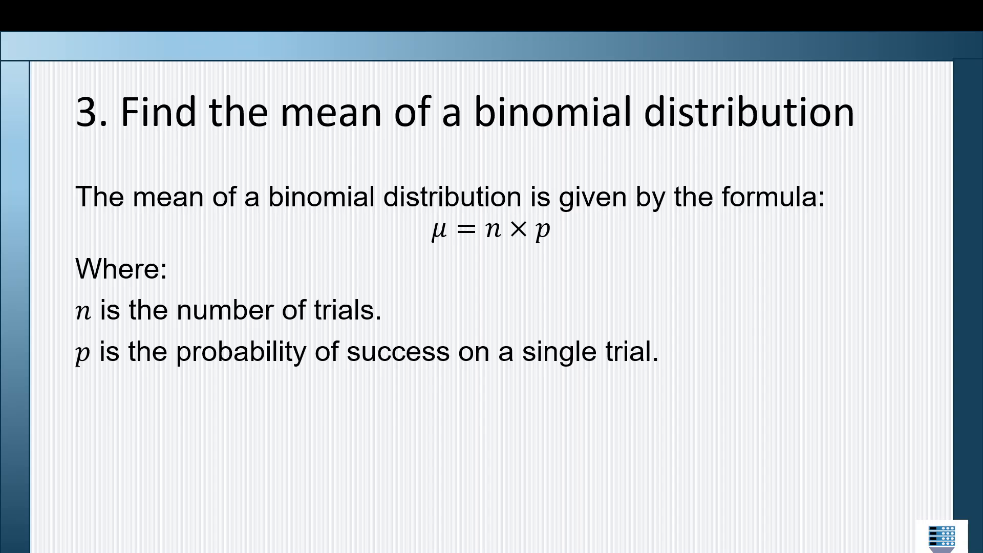
key("alt+Tab")
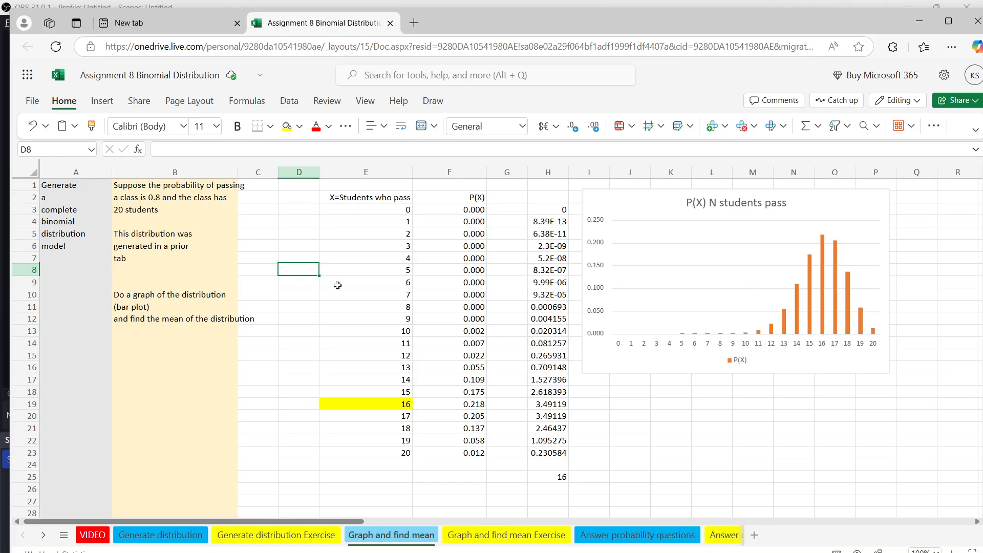
left_click(607, 533)
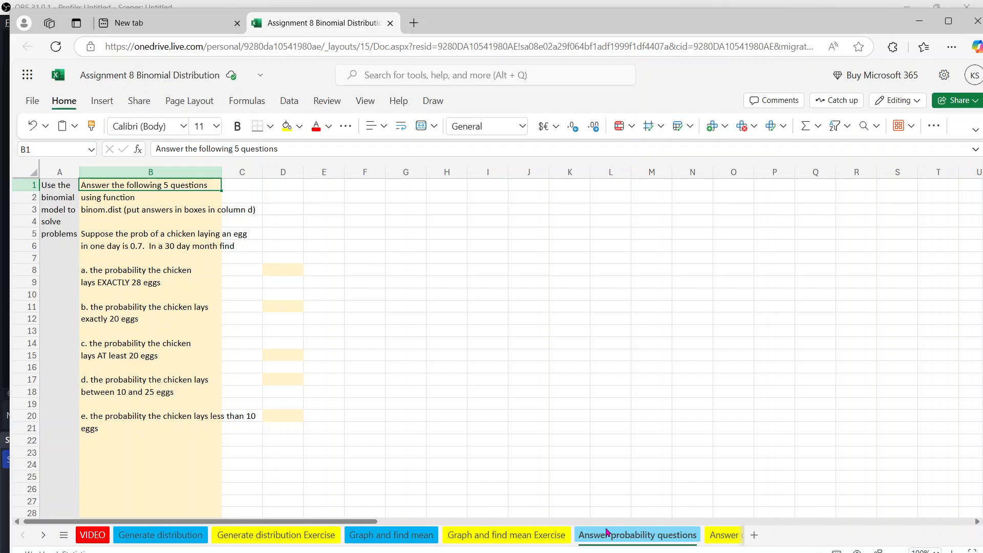
key("Down")
key("Down")
key("Down")
key("Down")
key("Down")
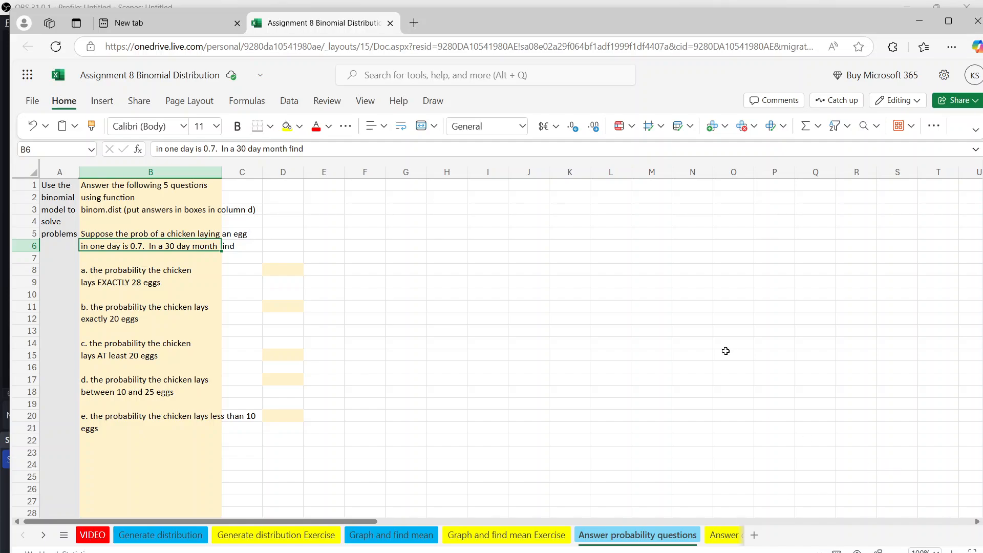
Step: Enter the column header "x" in cell K1
left_click(562, 183)
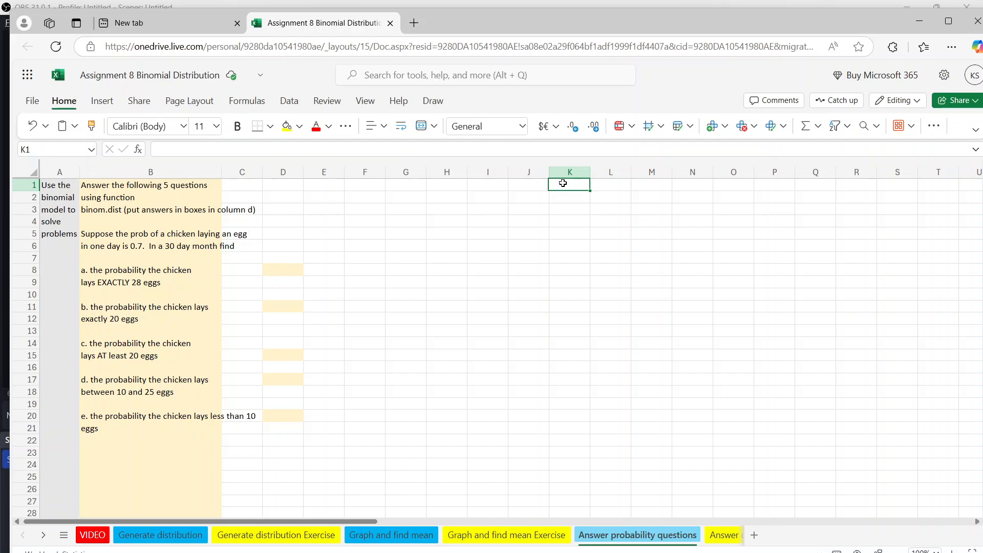
type("x")
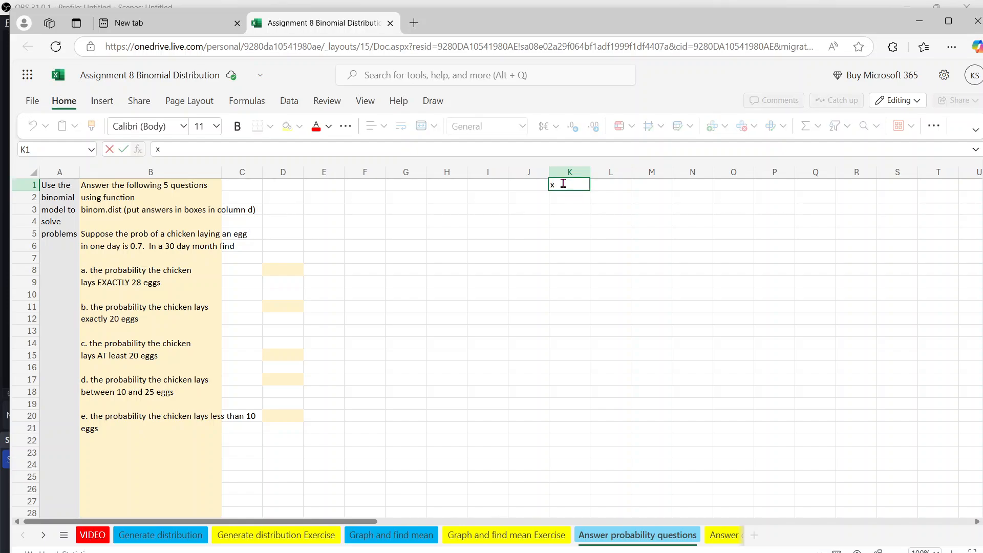
key("Return")
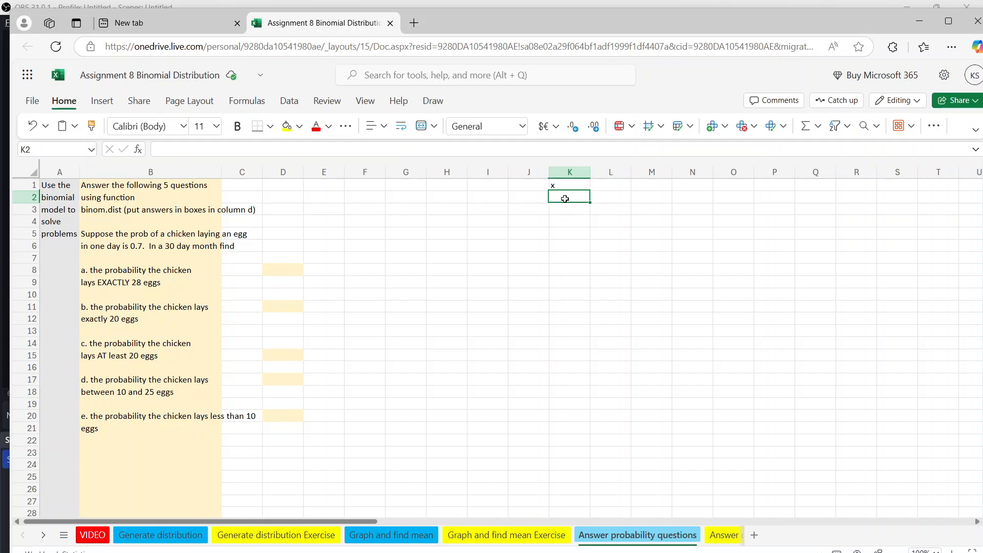
Step: Enter 0 in cell K2 and fill the x column down to K18 as a series from 0 to 16
type("-")
key("Num_Lock")
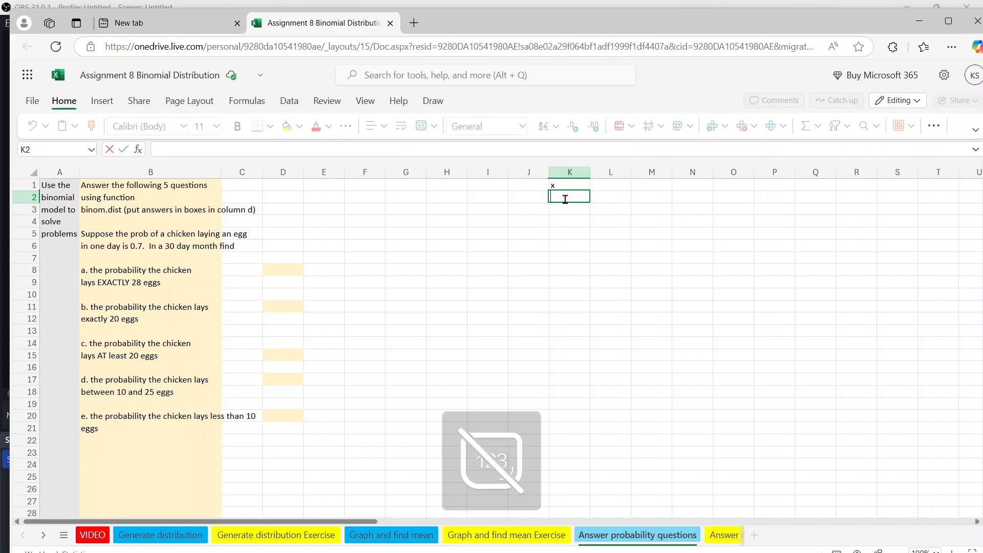
type("0")
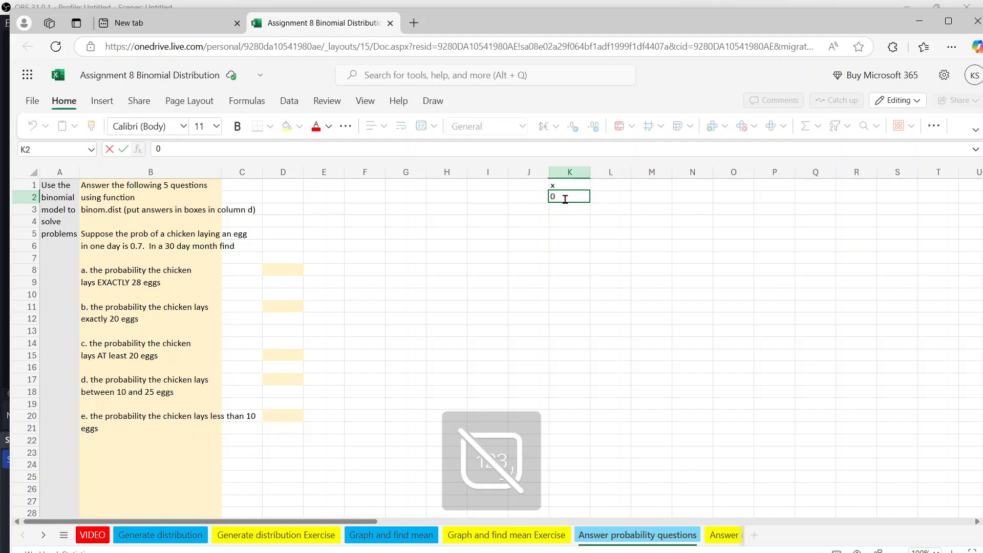
left_click(360, 104)
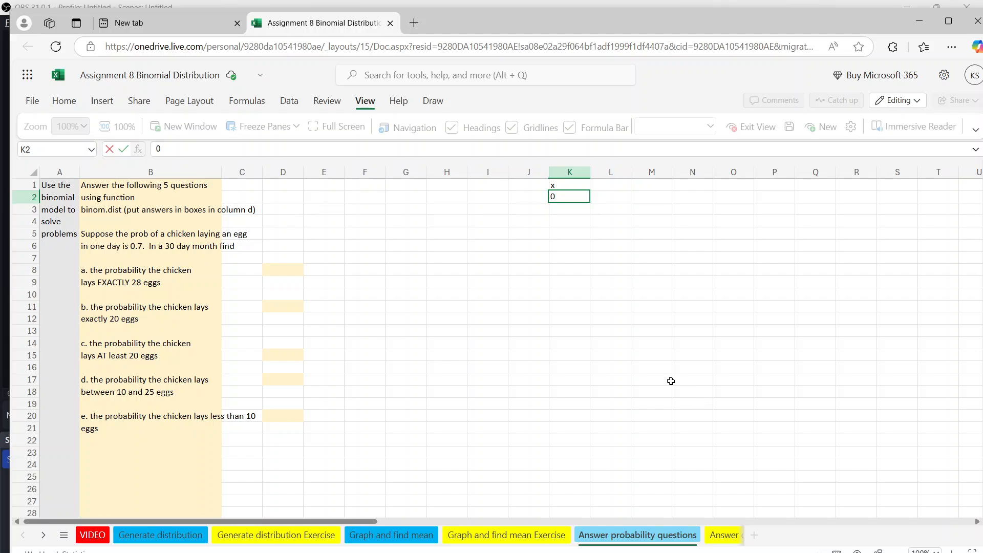
left_click(596, 219)
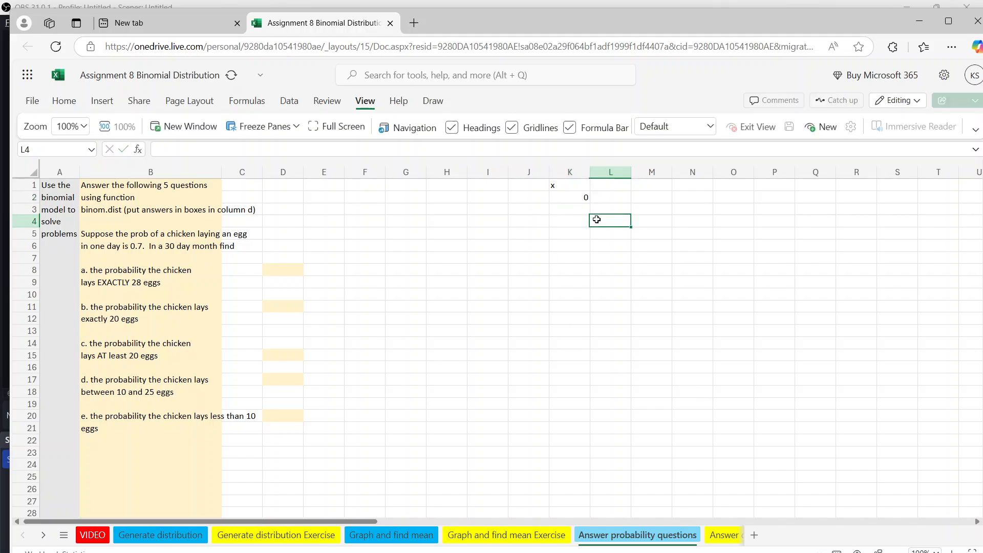
left_click(585, 199)
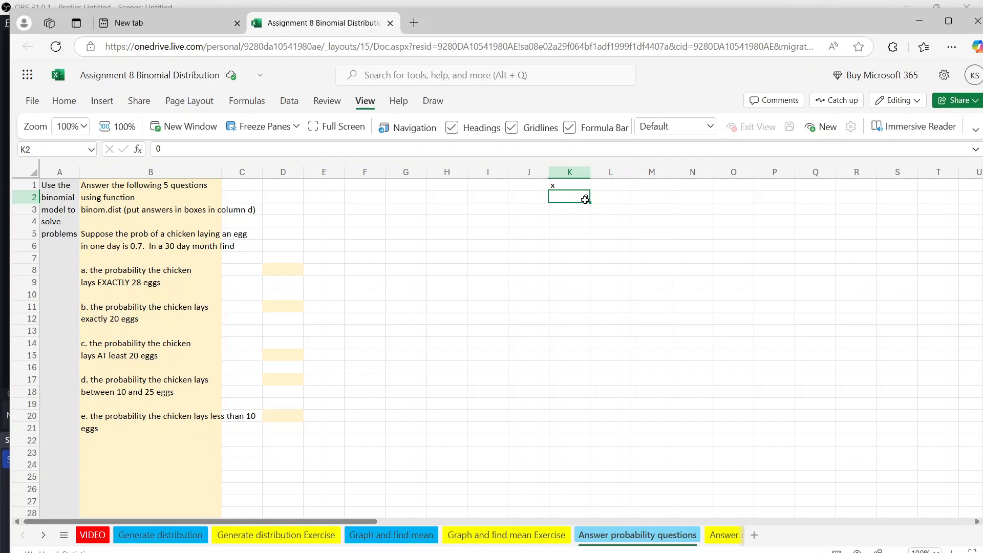
left_click_drag(589, 203, 590, 397)
left_click(612, 415)
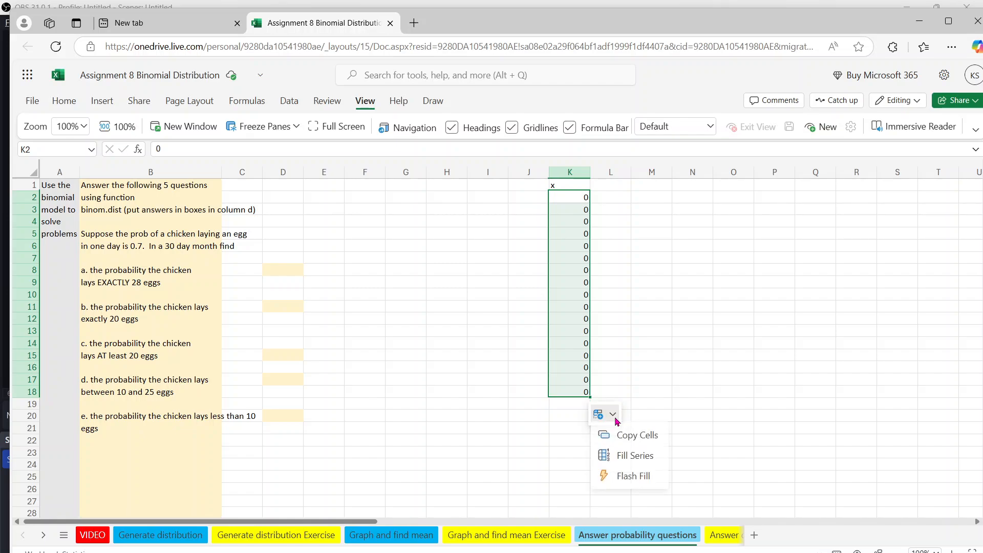
left_click(626, 456)
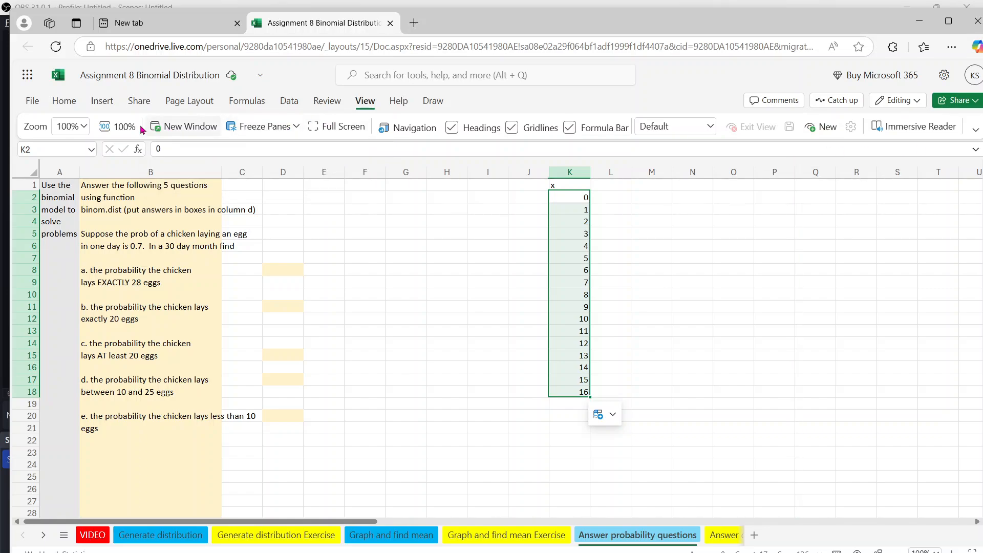
Step: Set the sheet zoom to 75% and extend the x series in column K down to 20 in cell K22
left_click(119, 126)
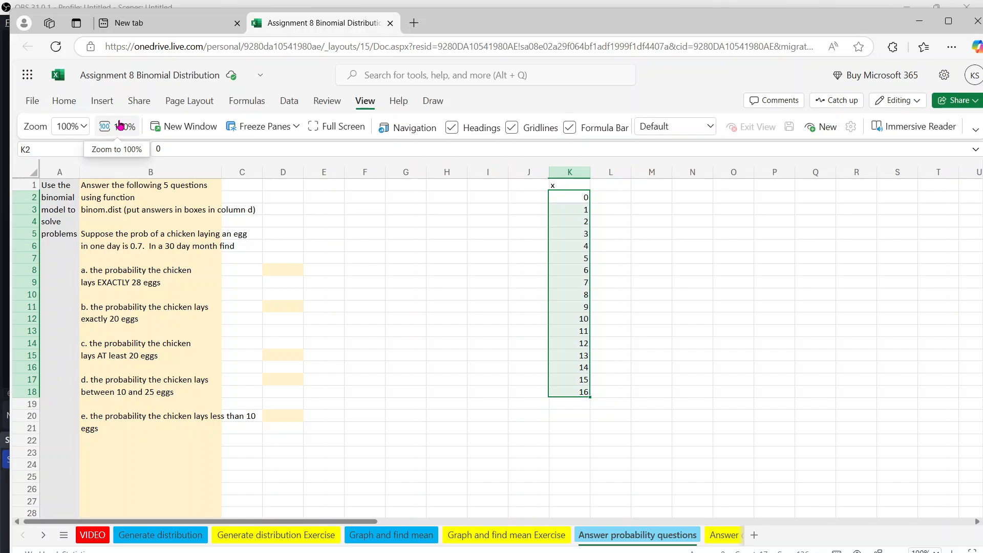
left_click(71, 126)
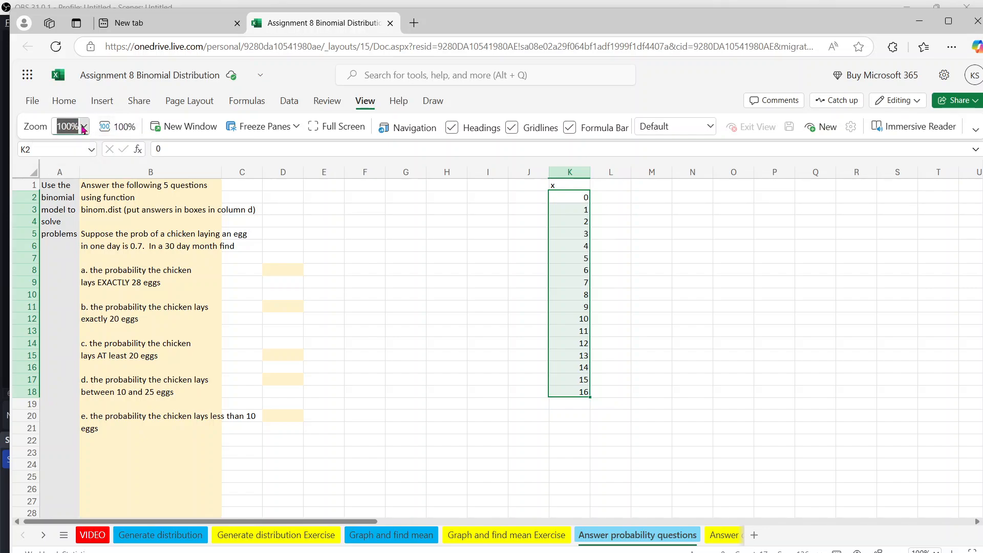
left_click(84, 129)
left_click(76, 184)
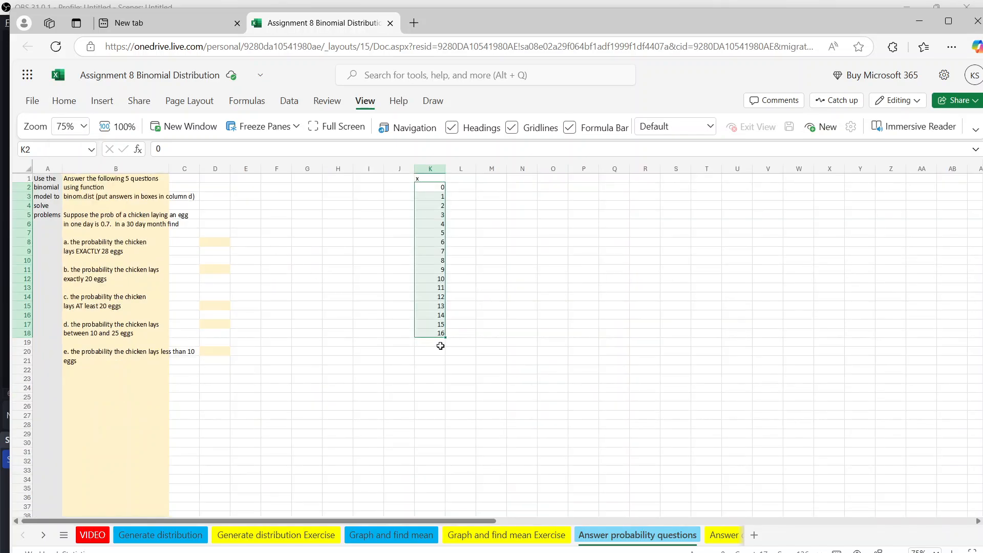
left_click_drag(444, 337, 447, 372)
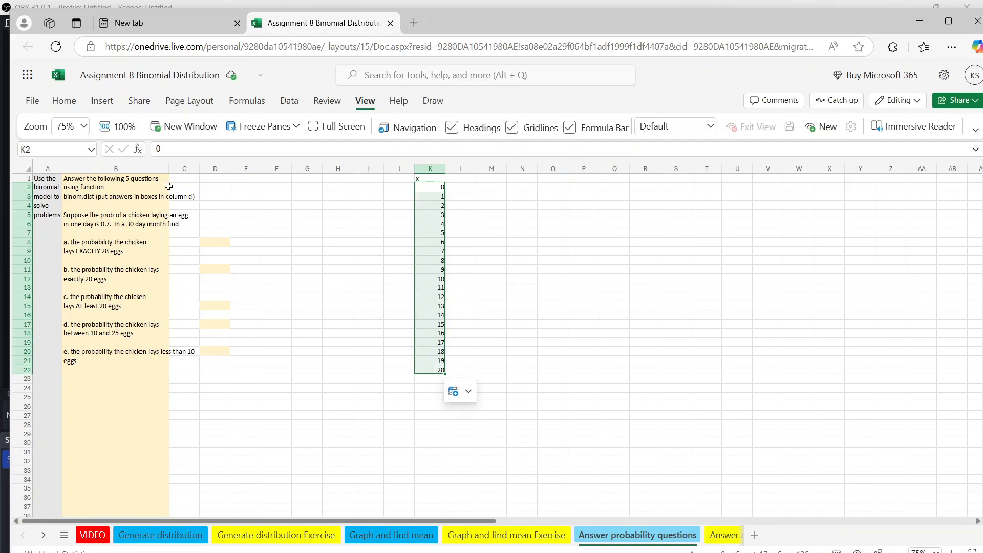
Step: Set the sheet zoom level to 90%
left_click(71, 129)
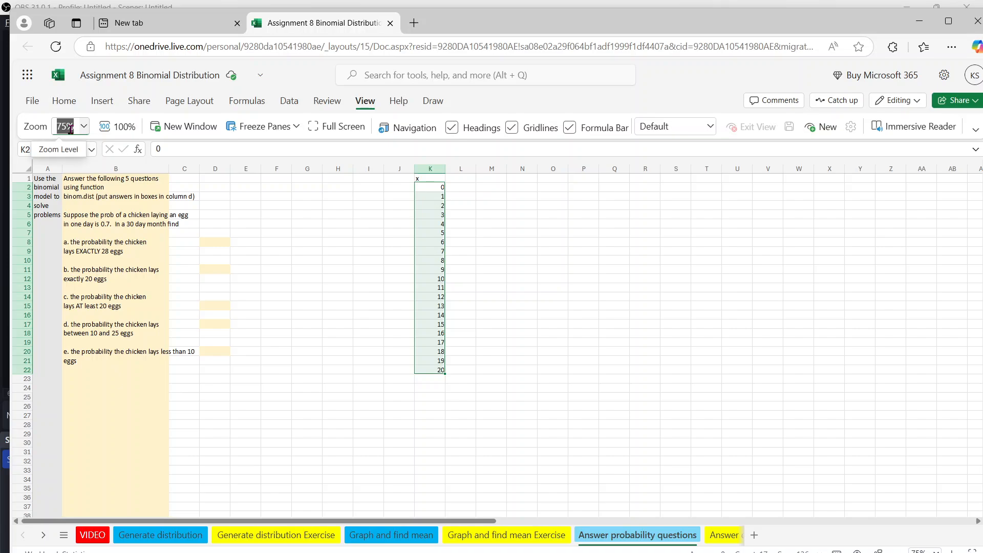
key("Num_Lock")
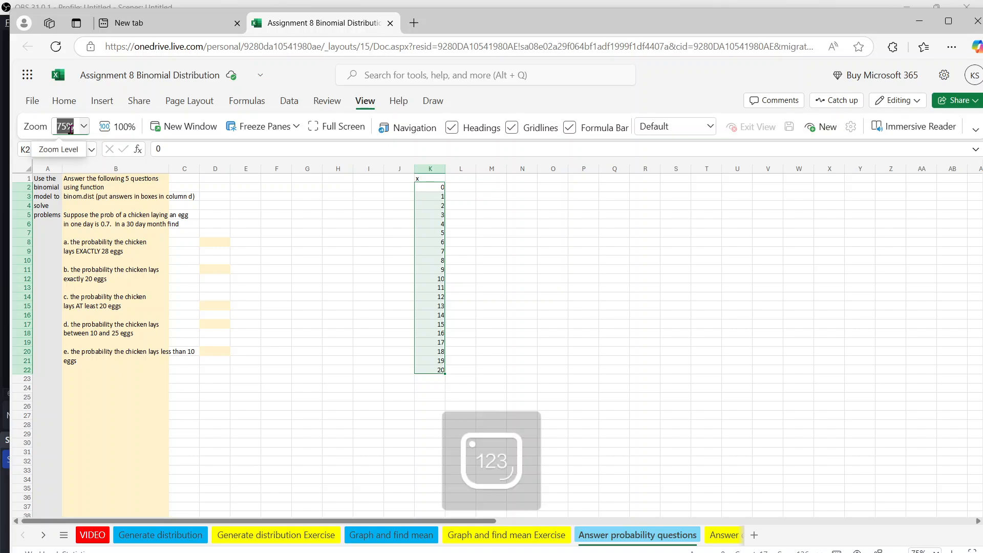
type("90")
key("Return")
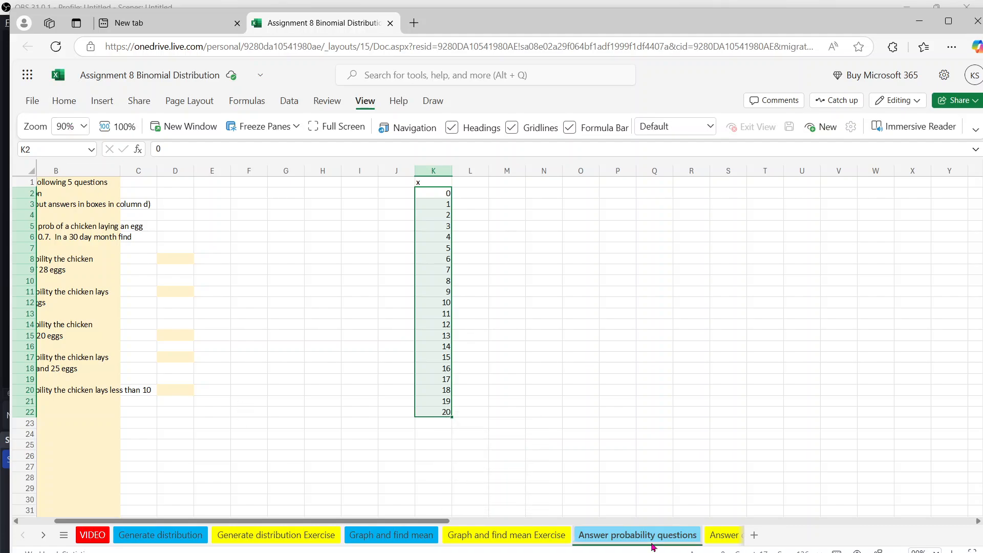
left_click(574, 353)
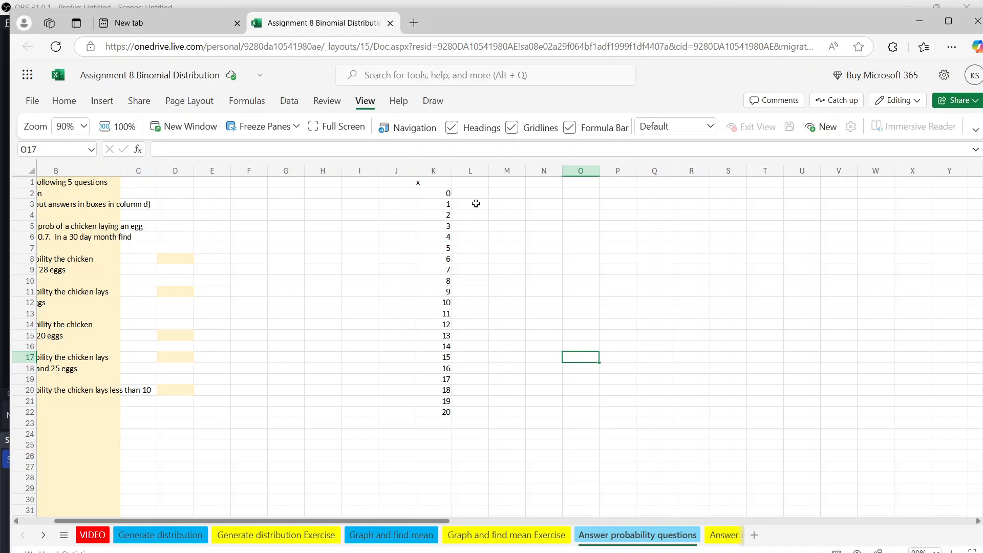
Step: Enter the column header "p(X)" in cell L1
left_click(477, 184)
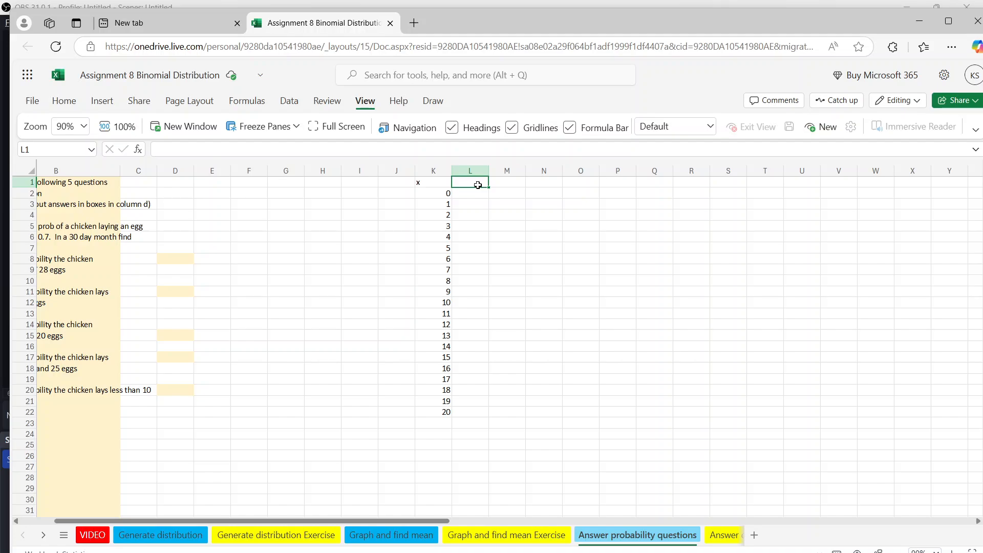
type("p(")
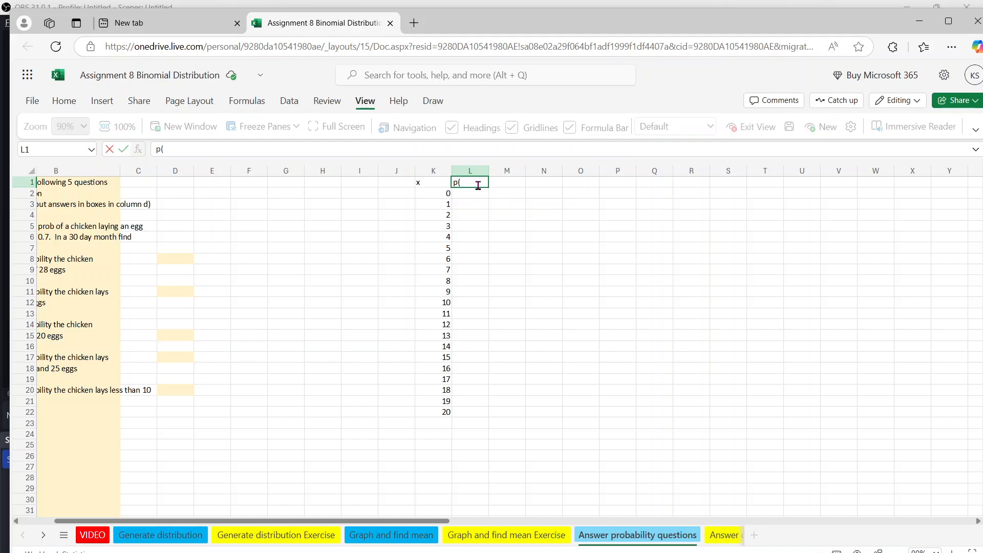
key("BackSpace")
key("BackSpace")
type("X")
key("BackSpace")
type("p(X)")
key("Return")
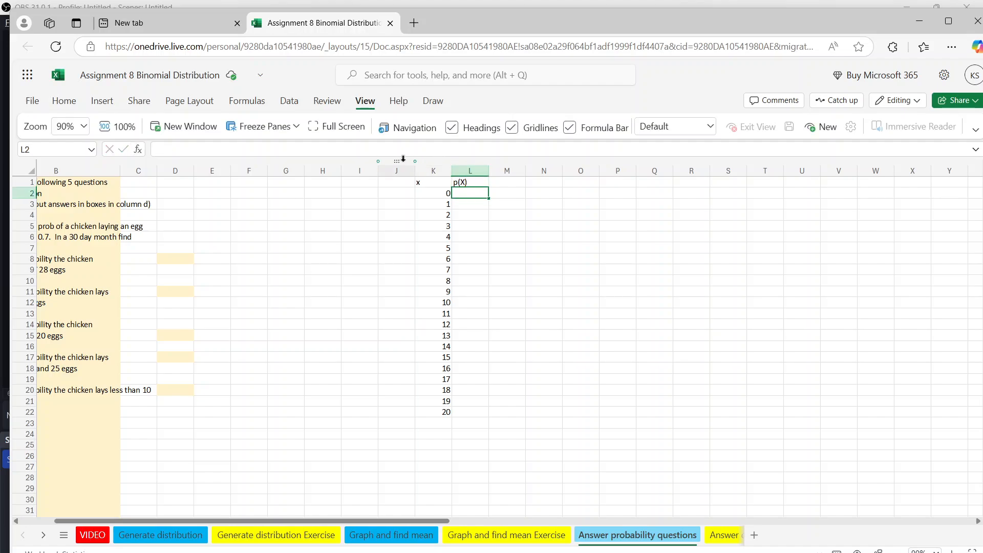
Step: Enter =BINOM.DIST(K2,30,0.7,FALSE) in cell L2 and fill the formula down to L22
left_click(408, 149)
type("=")
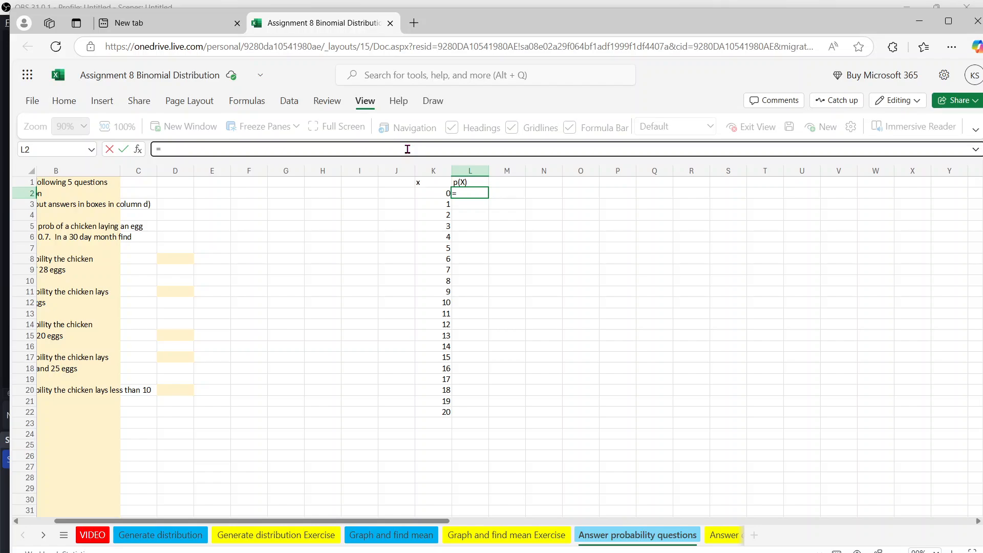
type("binom.dist")
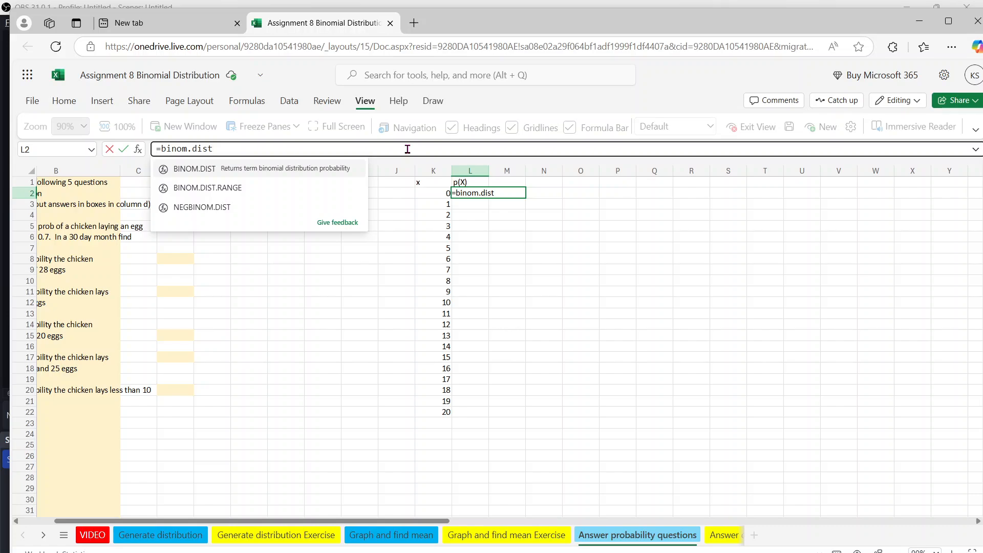
type("(")
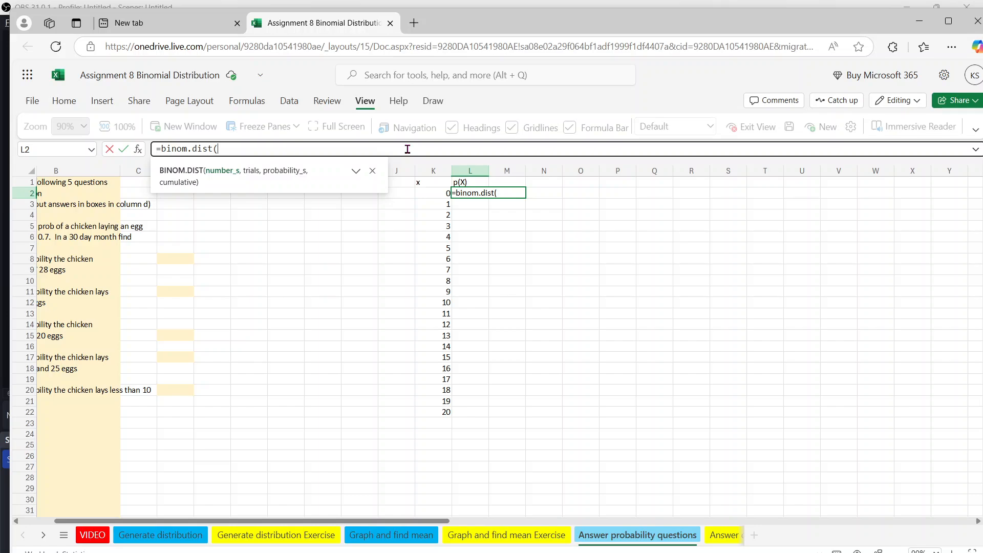
left_click(429, 195)
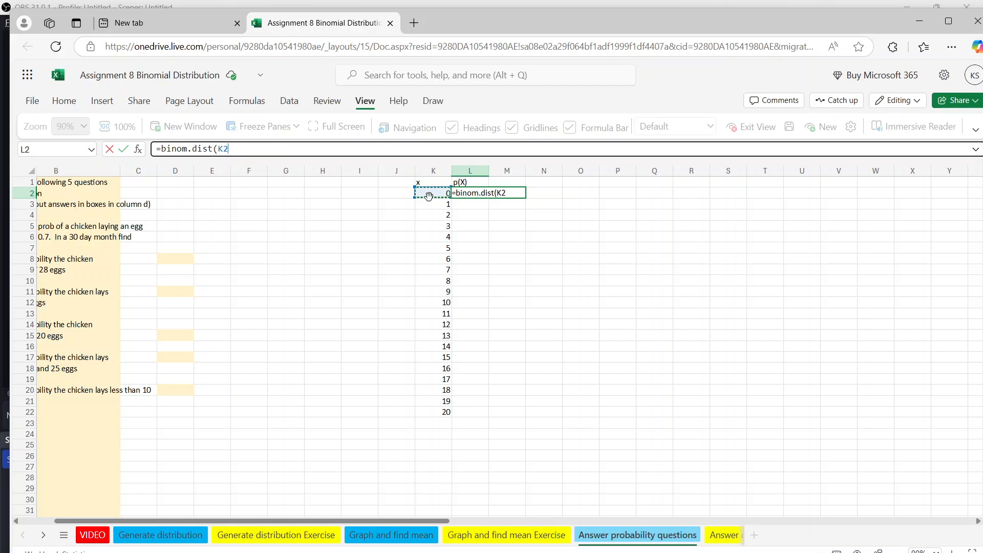
type(",30")
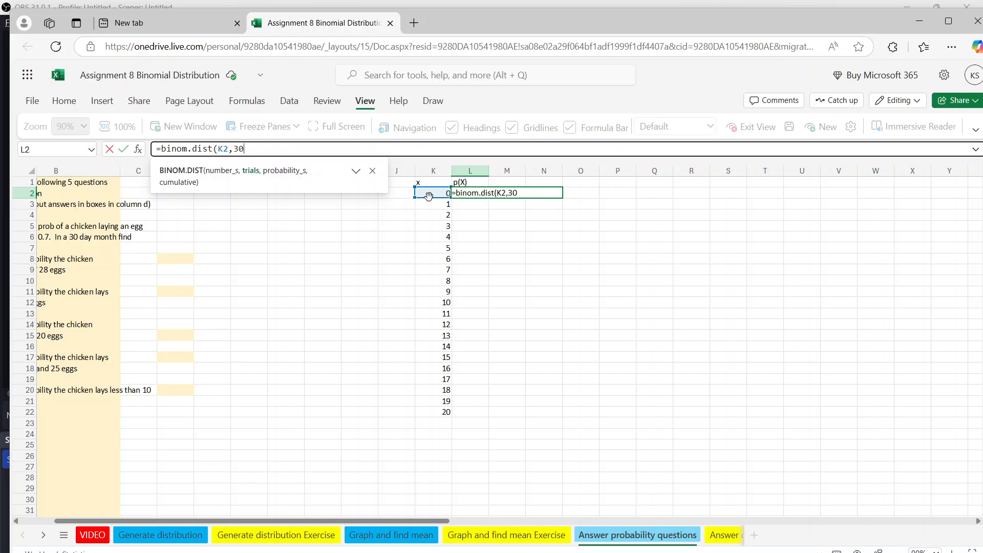
type(",0.7,f")
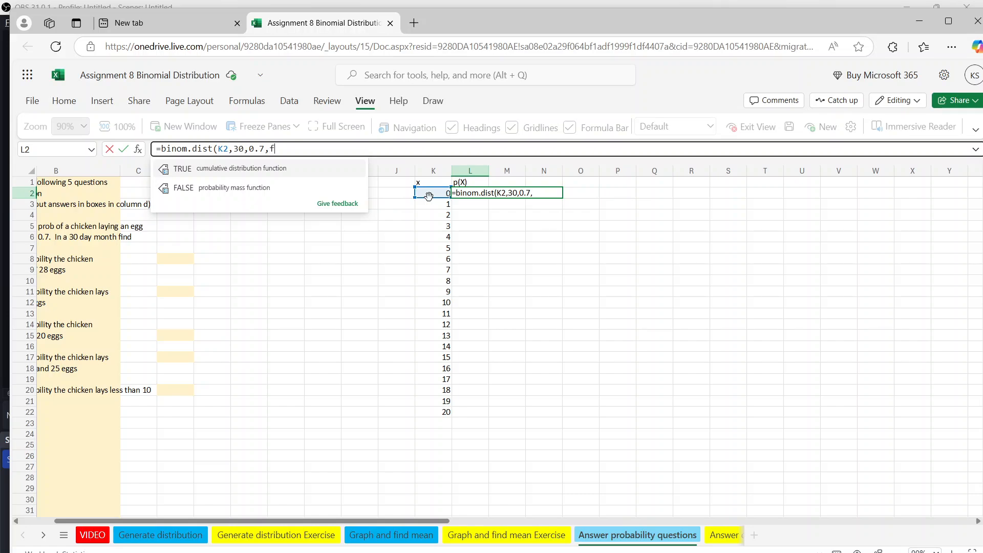
type("alse)")
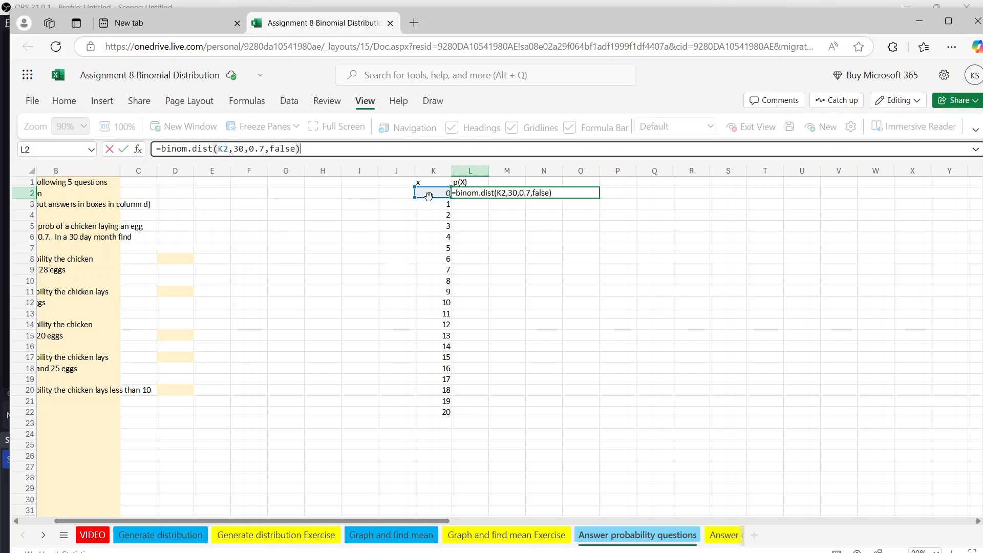
key("Return")
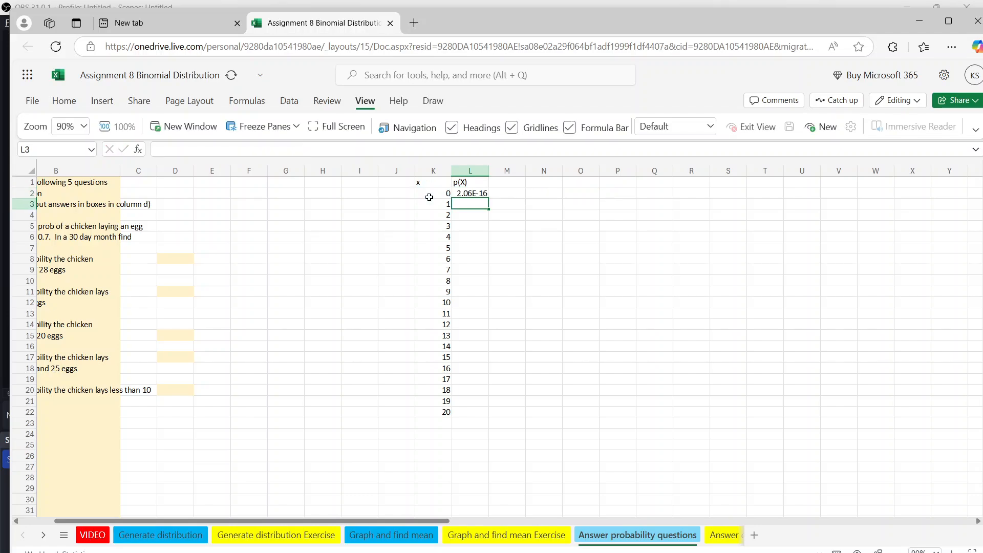
left_click(468, 191)
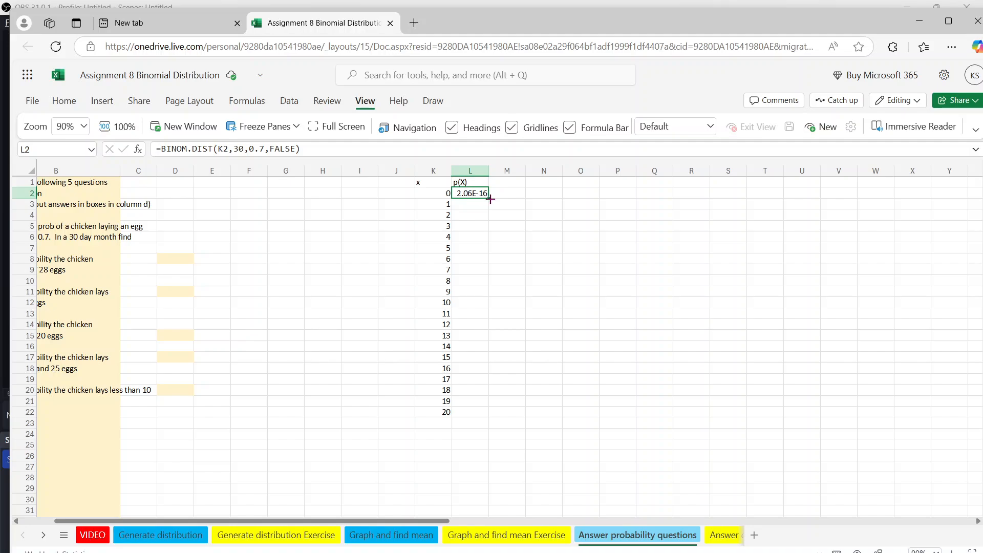
left_click_drag(490, 199, 463, 410)
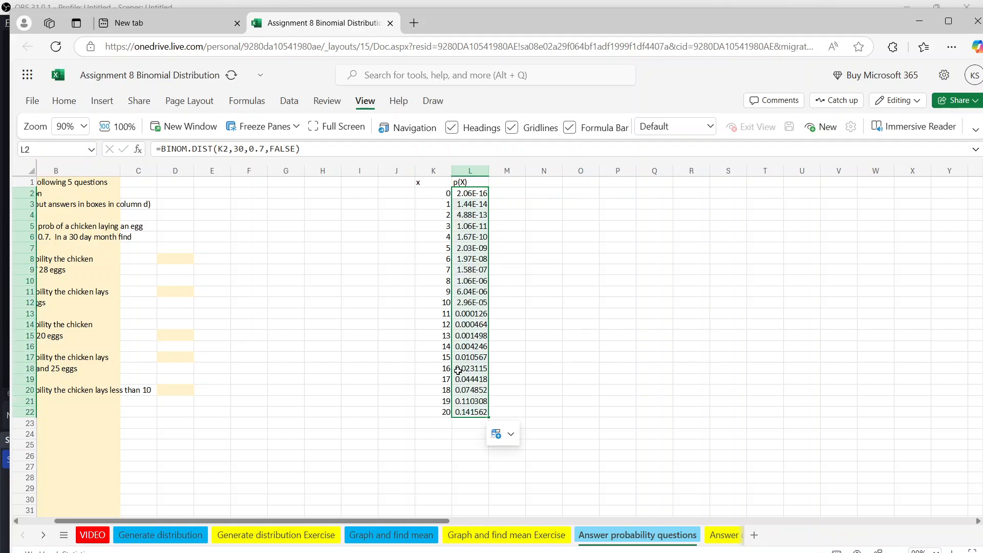
Step: Format the probabilities in L2:L22 as Number with three decimal places
left_click(471, 325)
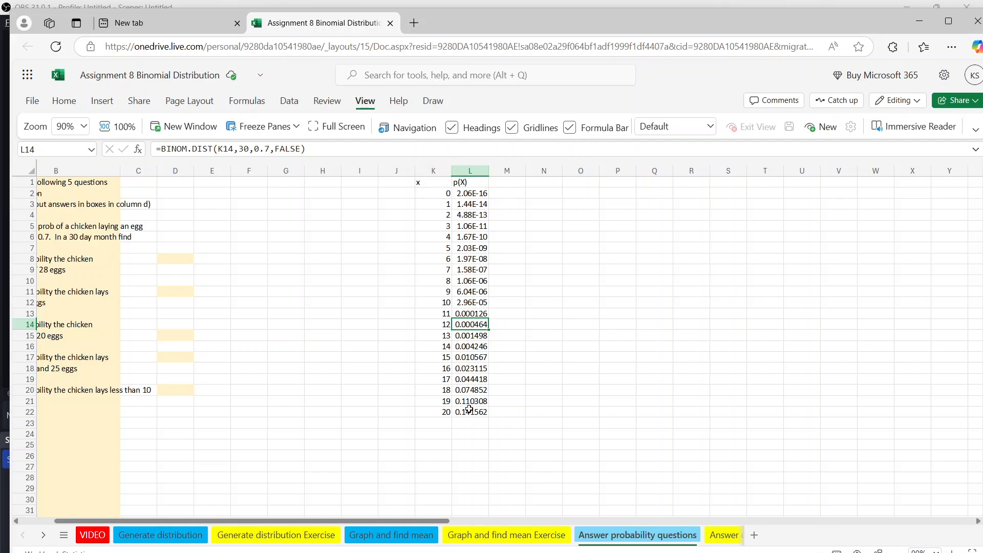
left_click_drag(469, 411, 478, 194)
right_click(477, 194)
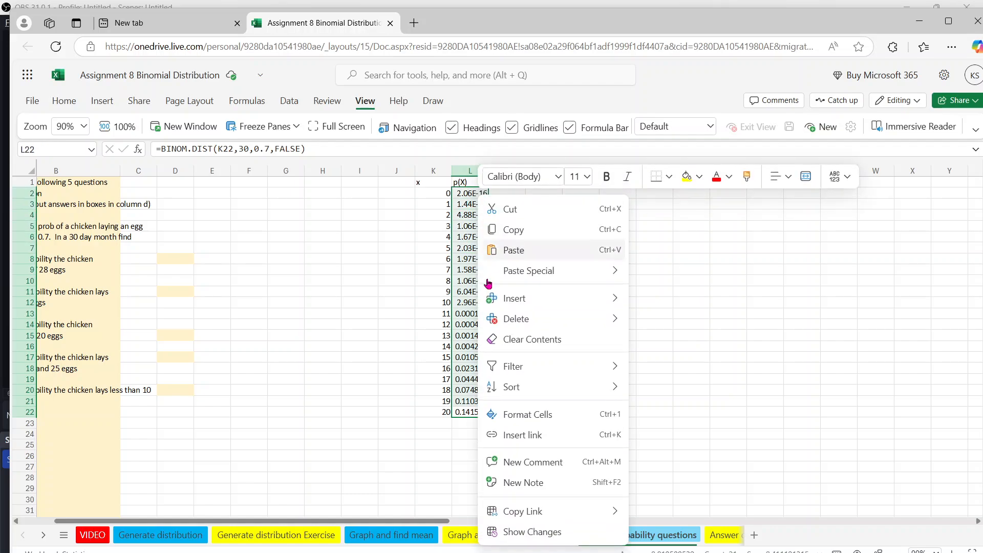
left_click(519, 415)
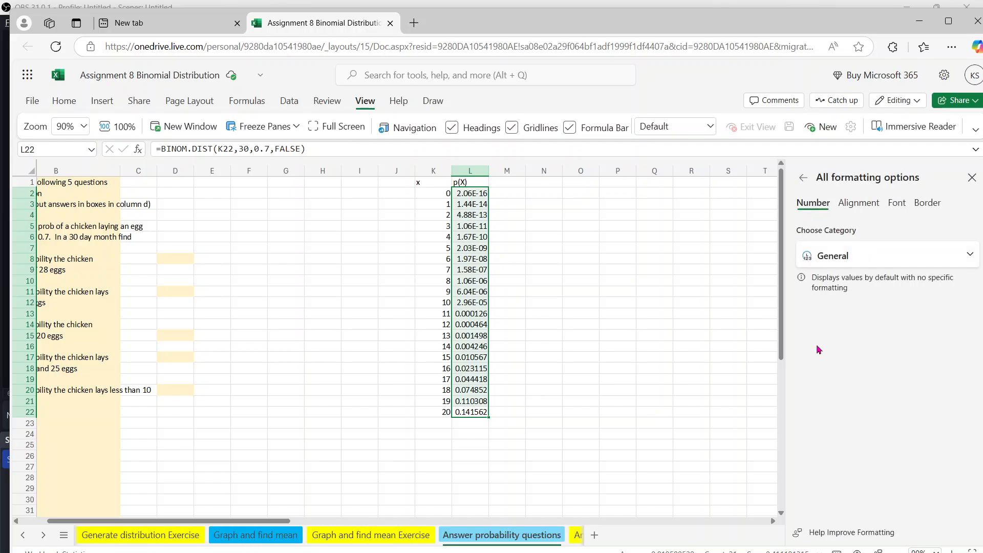
left_click(851, 265)
left_click(817, 303)
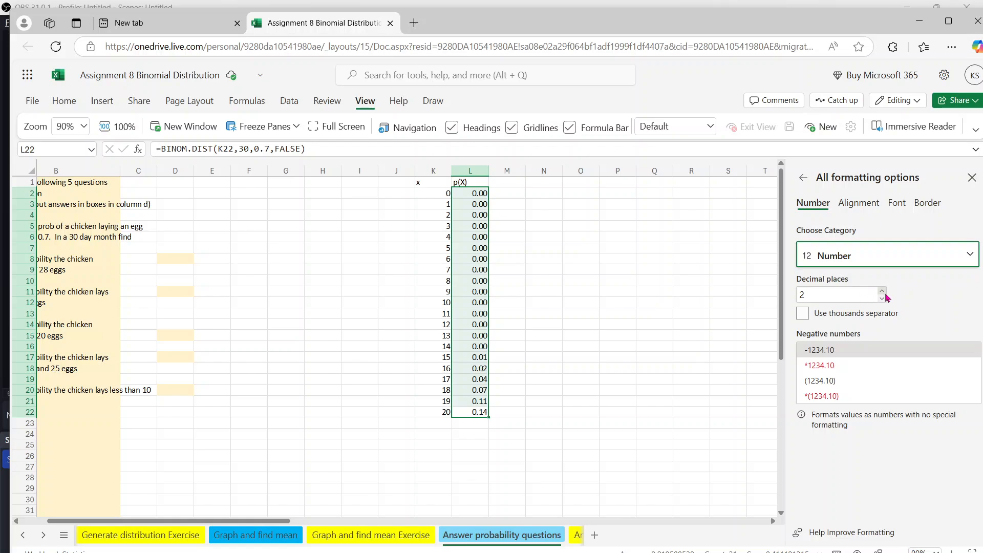
left_click(882, 291)
left_click(691, 347)
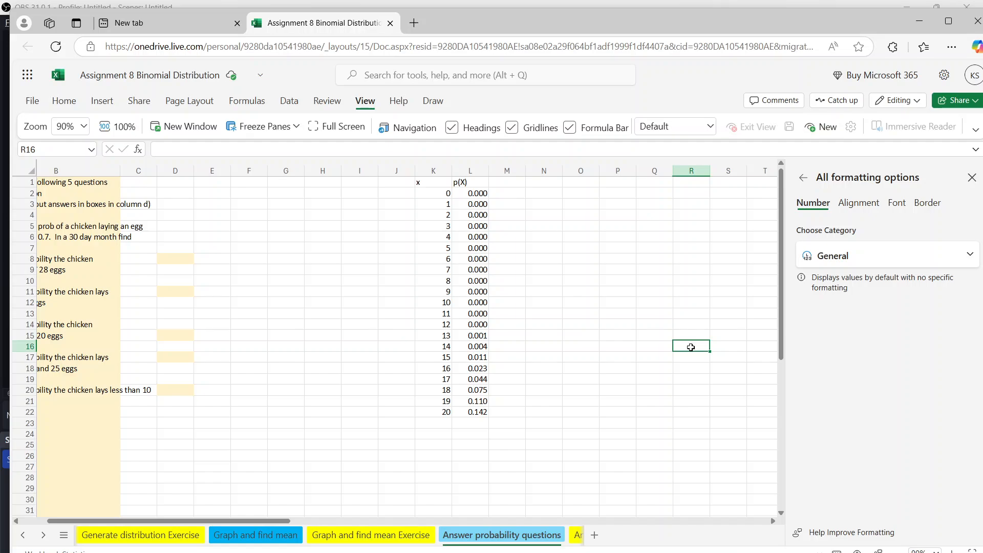
Step: Continue the x values in column K below 20 as a fill series, reaching 28 in K30
left_click(463, 413)
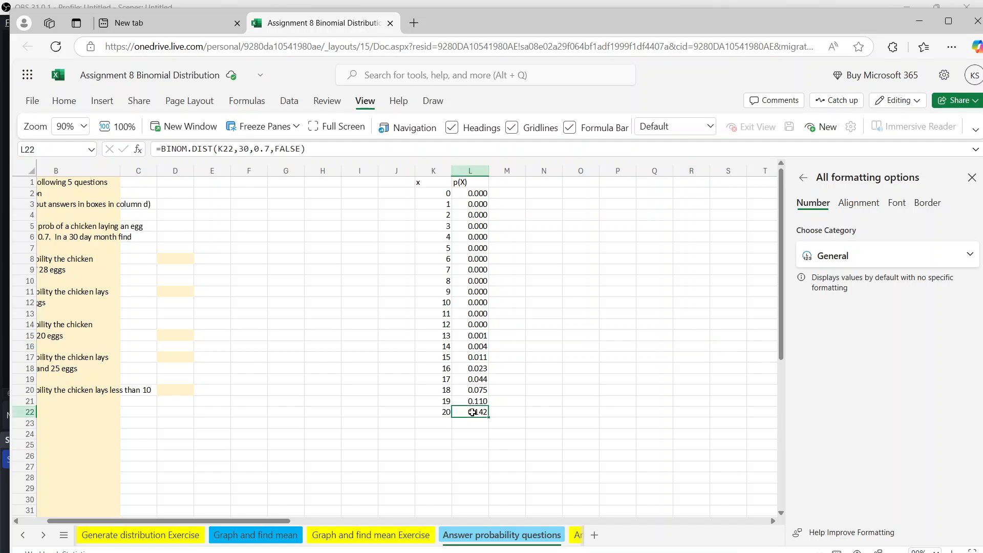
left_click(440, 413)
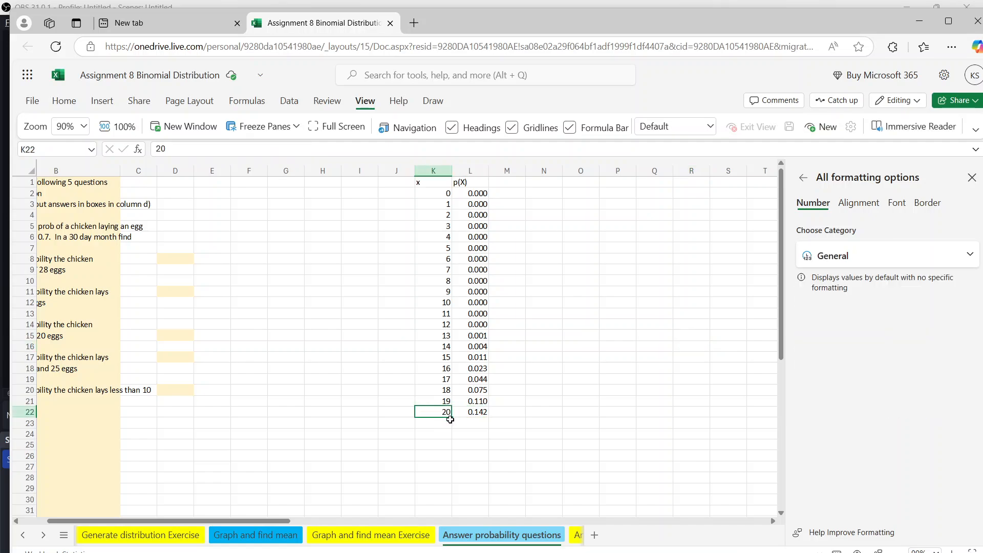
left_click_drag(452, 417, 446, 500)
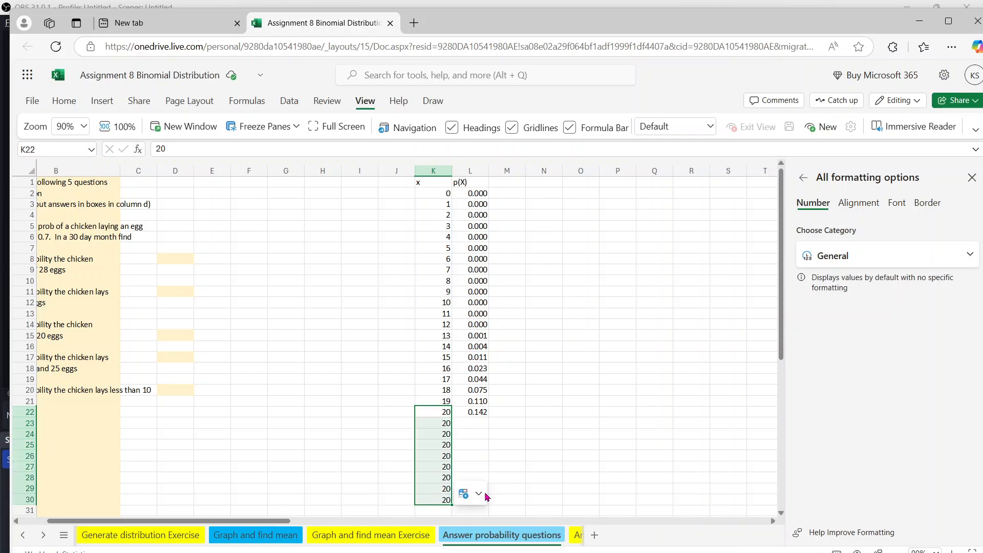
left_click(485, 495)
left_click(498, 454)
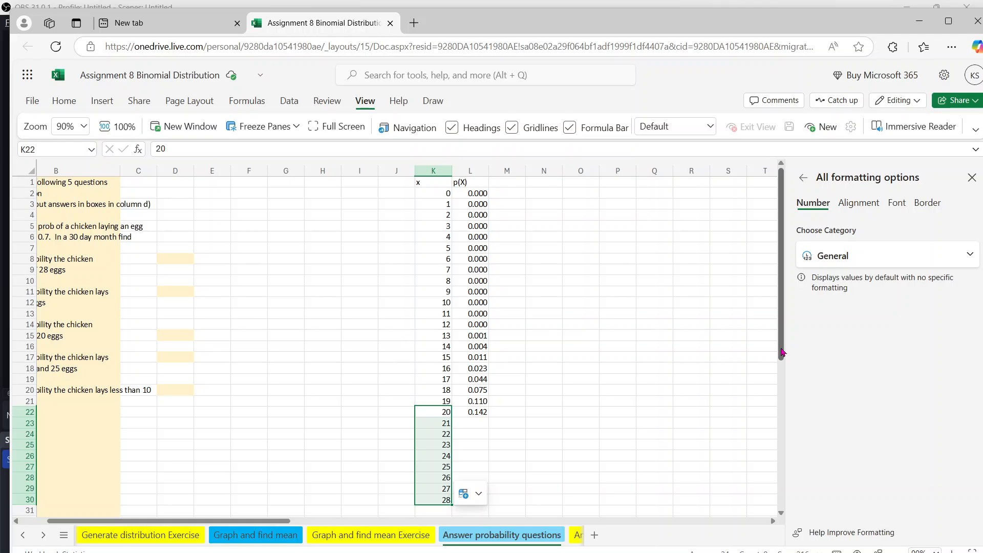
Step: Maximize the browser window and extend the x values in column K as a fill series to 30 in K32
left_click_drag(763, 25, 762, 2)
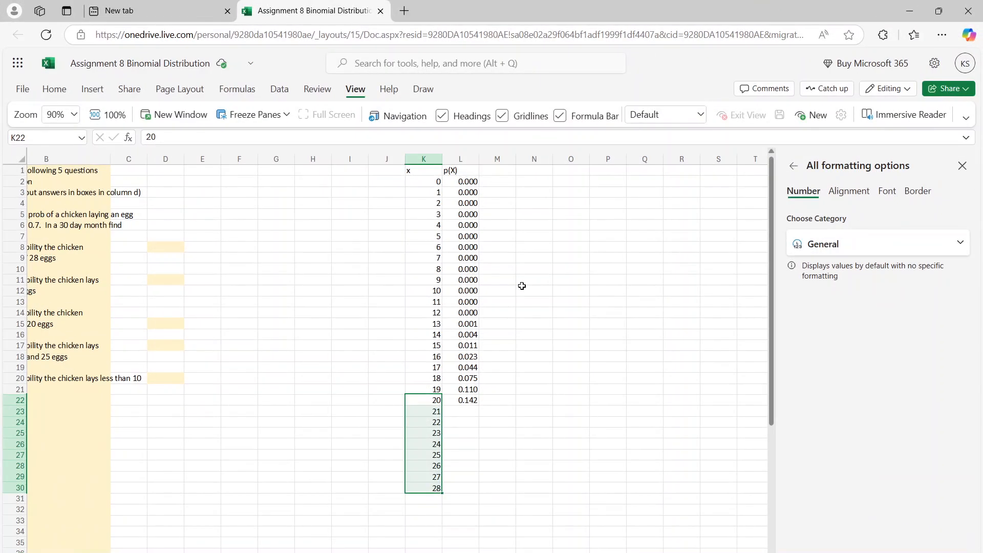
left_click(441, 494)
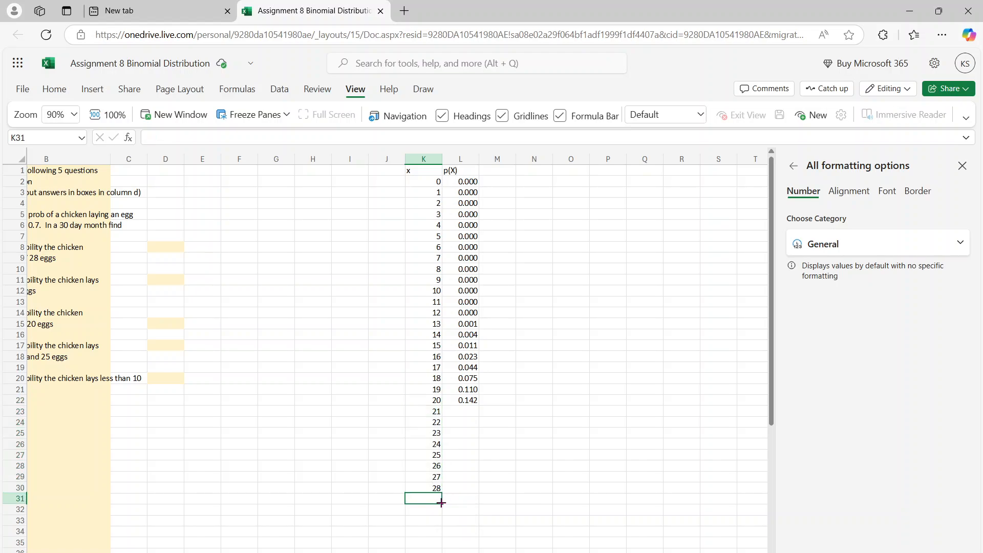
left_click(439, 490)
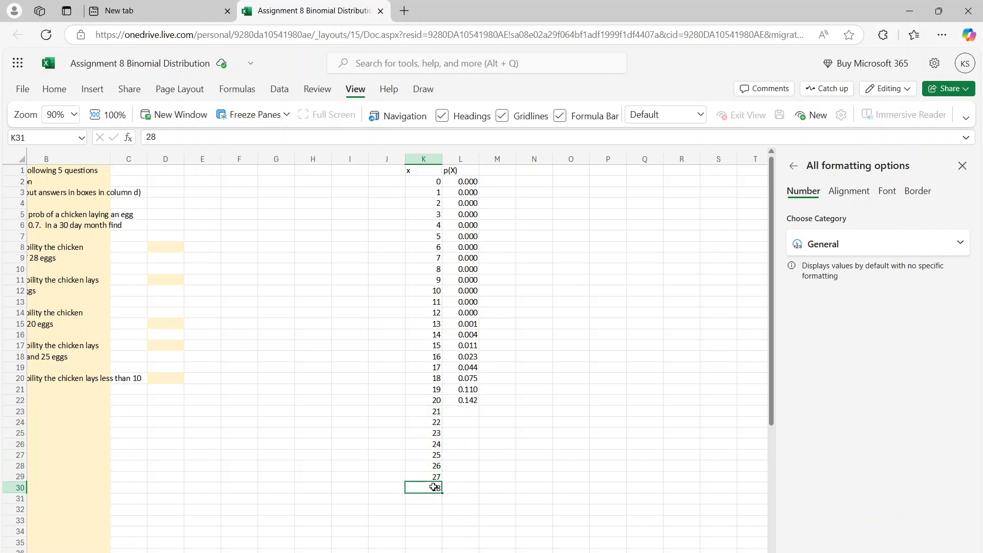
left_click(434, 455)
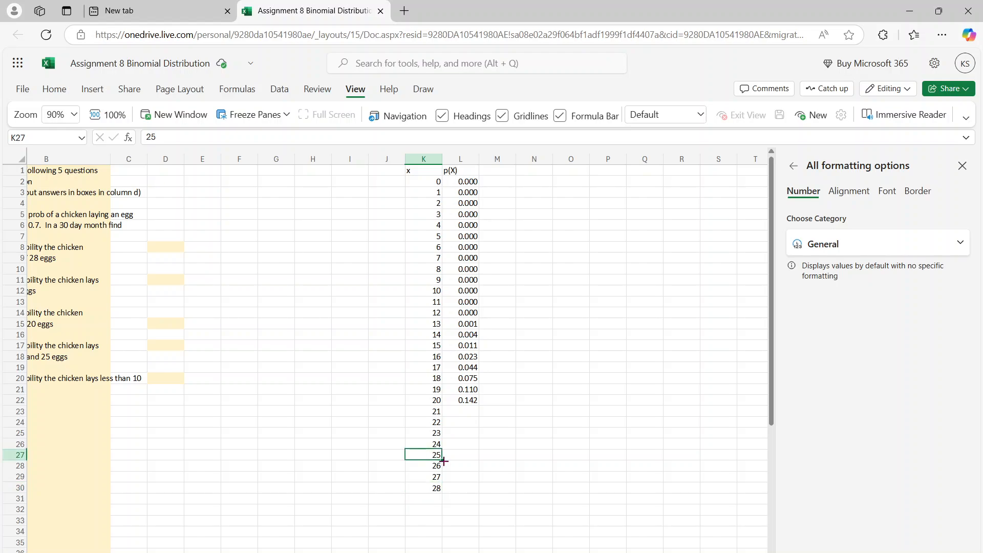
left_click_drag(443, 459, 437, 510)
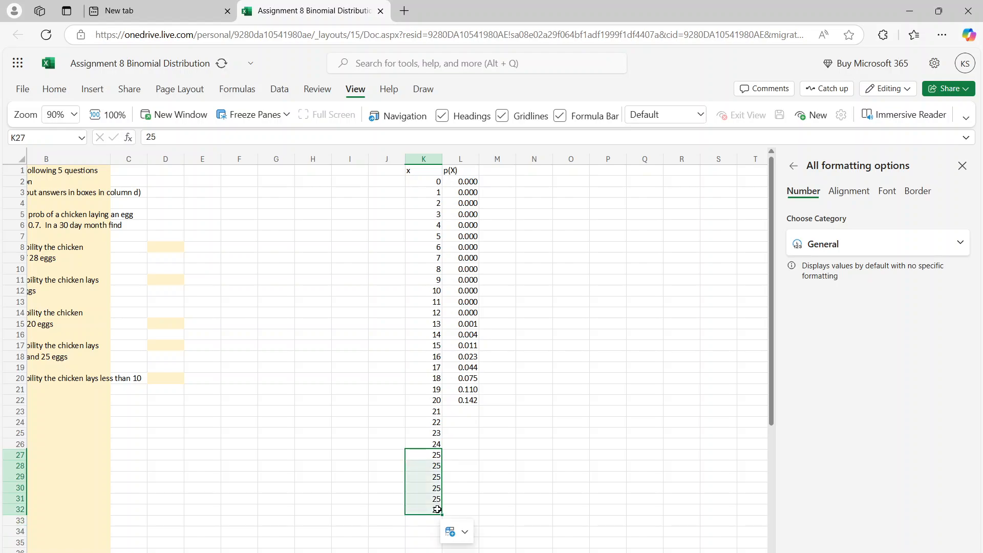
left_click(461, 532)
left_click(492, 489)
left_click(474, 446)
Step: Fill the BINOM.DIST formula from L22 down to L32 for the added x values
left_click(464, 403)
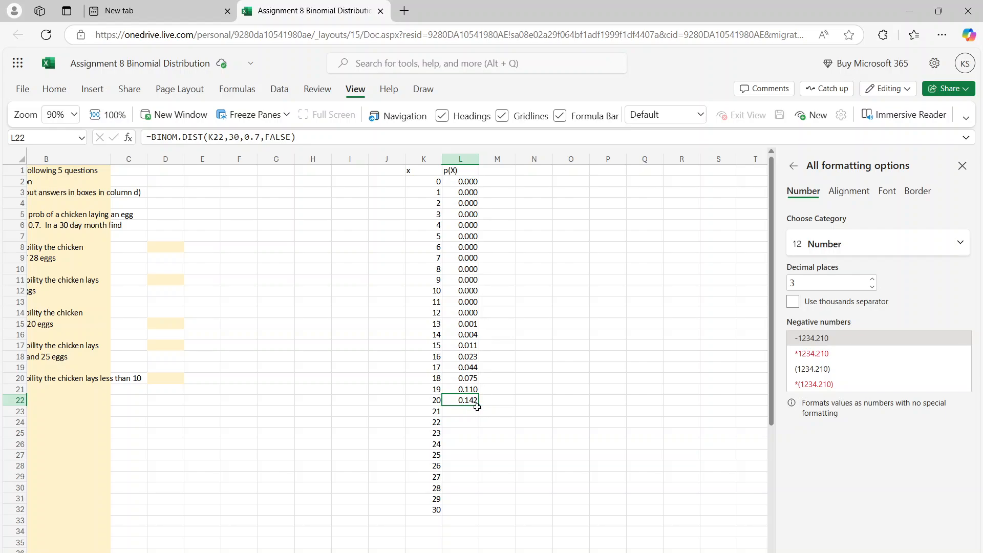
left_click_drag(478, 405, 476, 507)
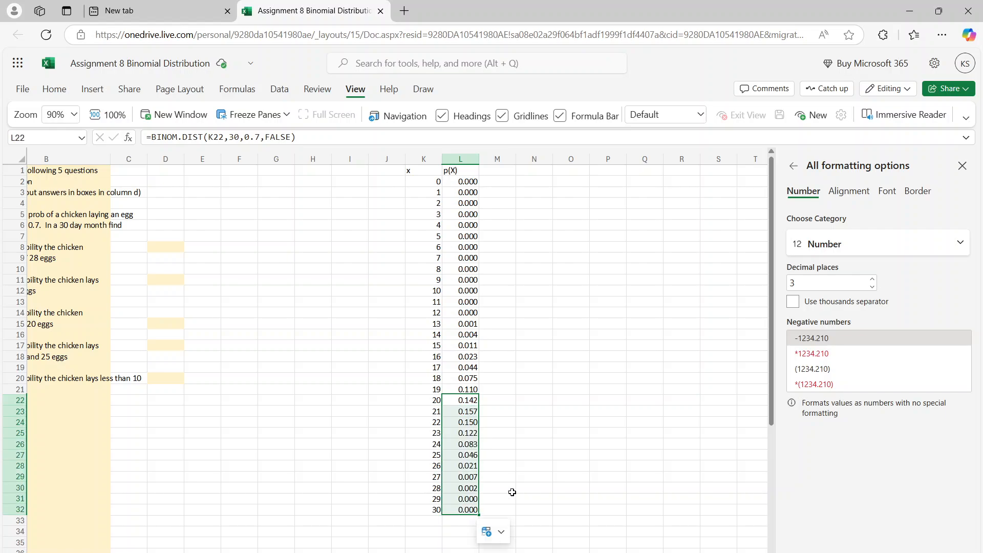
left_click(538, 479)
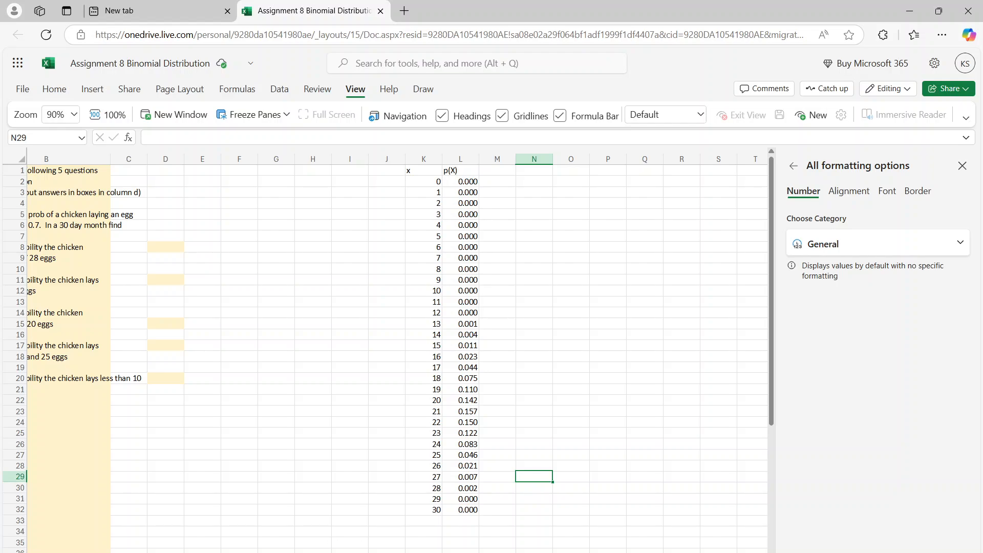
left_click(382, 552)
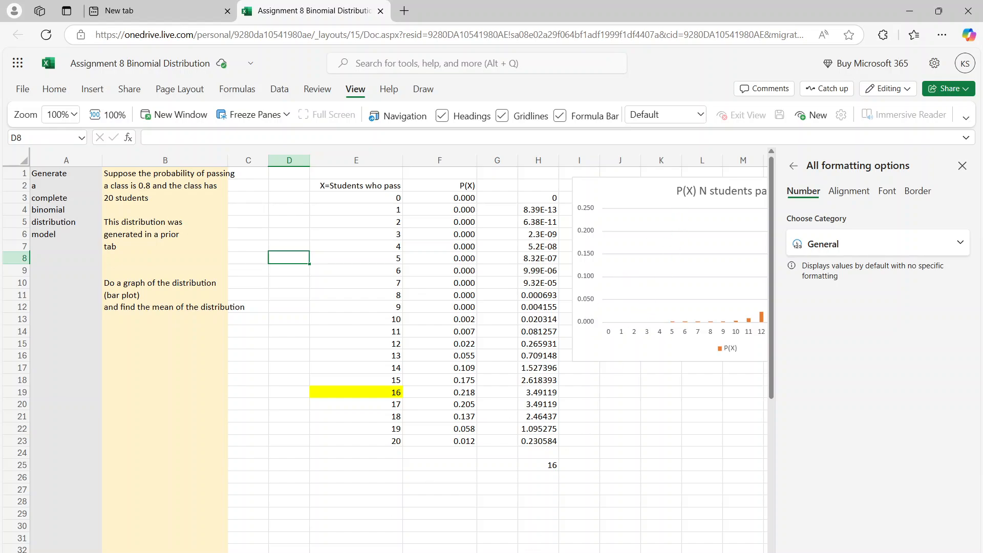
left_click(460, 552)
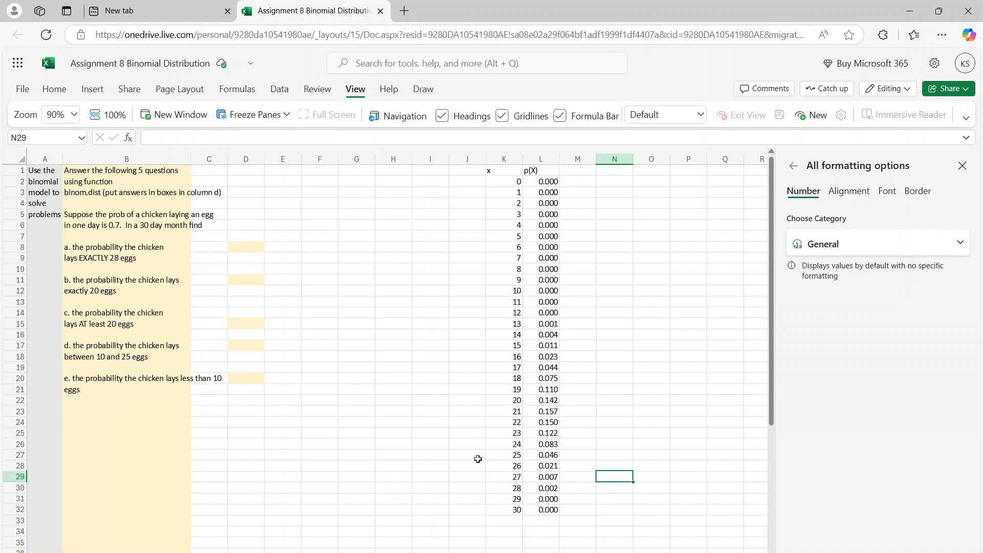
Step: Highlight the x = 28 row in K30:L30 with yellow fill and color the x = 20 row in K22:L22 red
left_click_drag(504, 489, 539, 487)
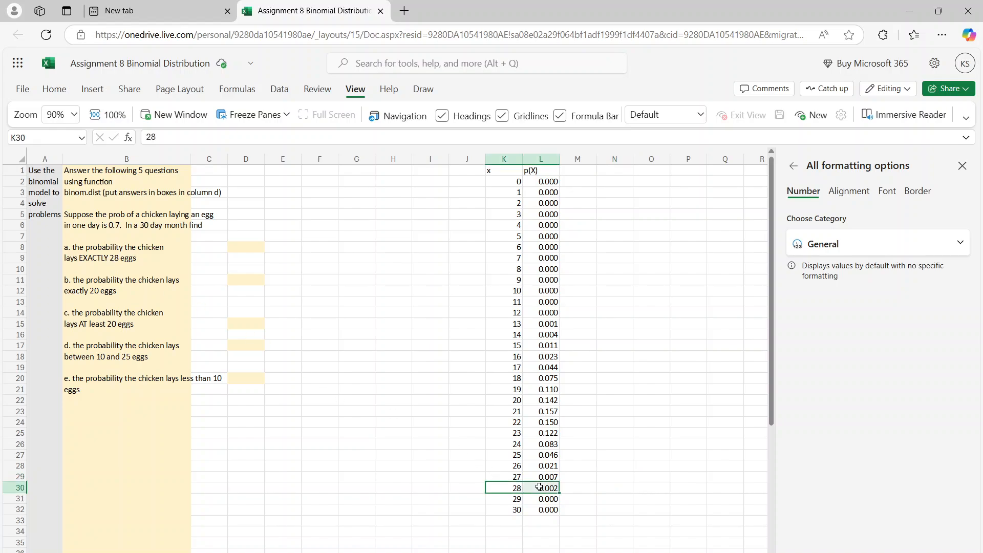
left_click(56, 90)
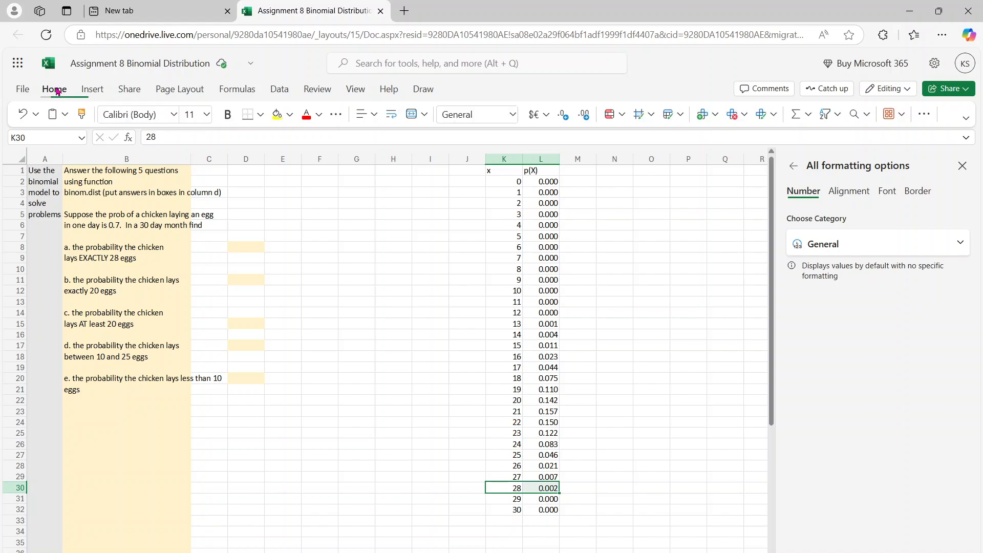
left_click(274, 116)
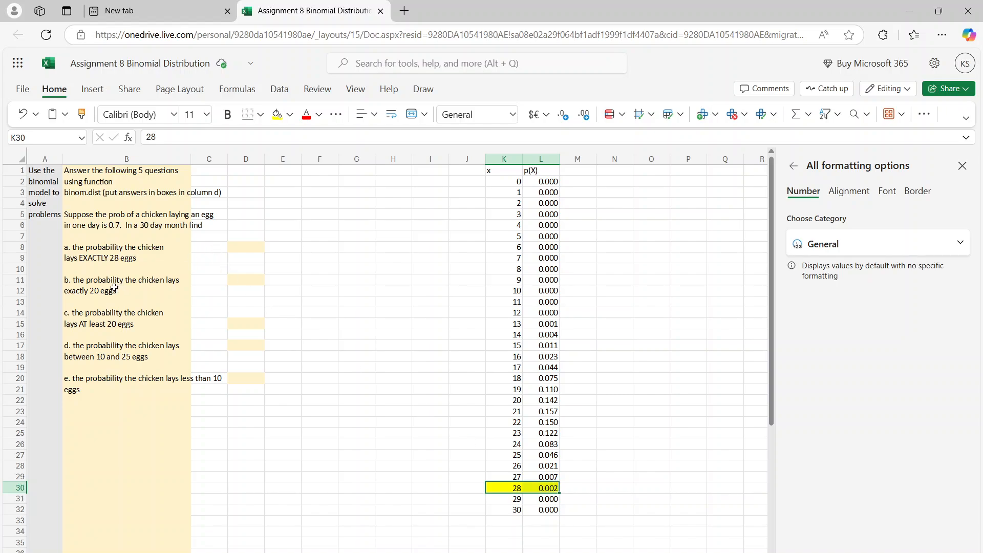
left_click_drag(493, 400, 535, 399)
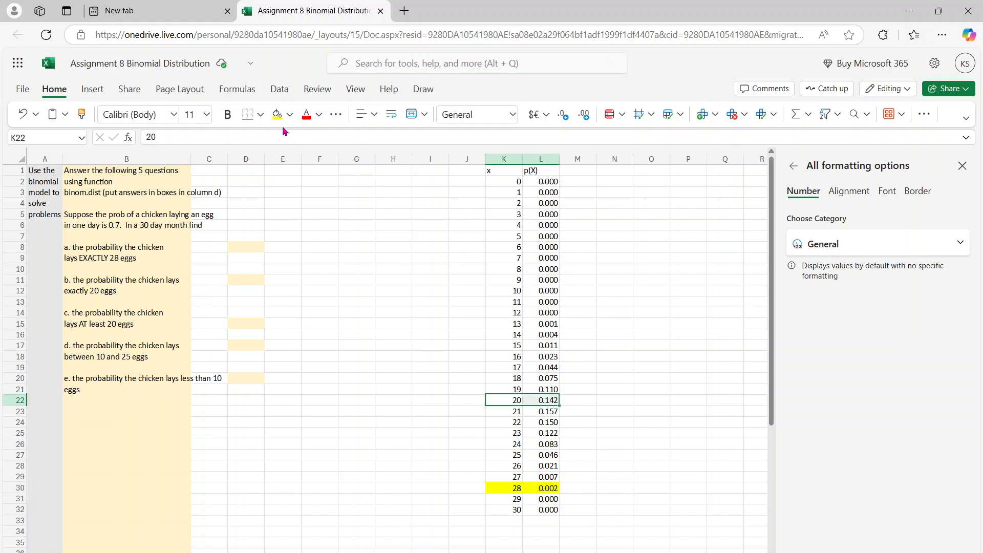
left_click(308, 114)
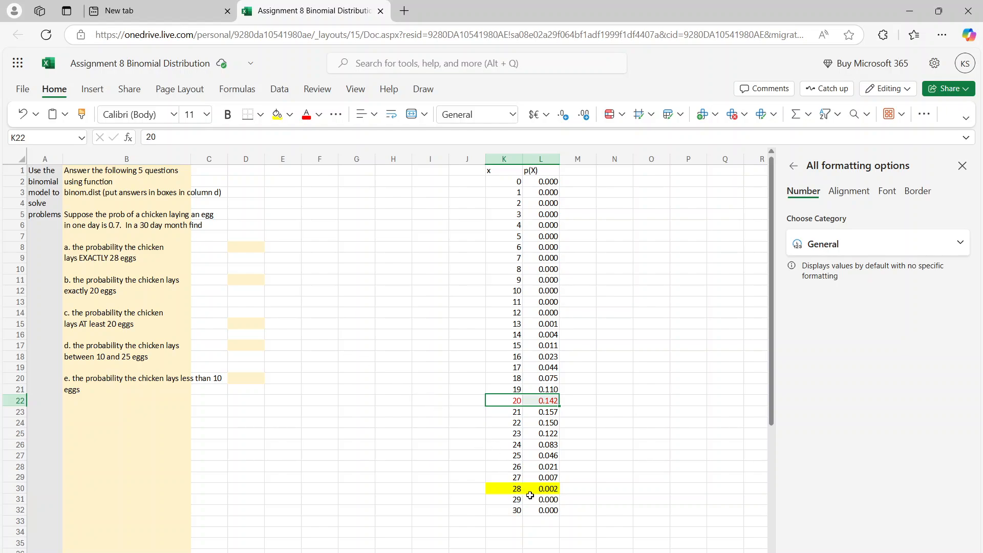
Step: Remove the highlighting and red font by copying the plain format of K17 onto K18:M33
left_click(508, 247)
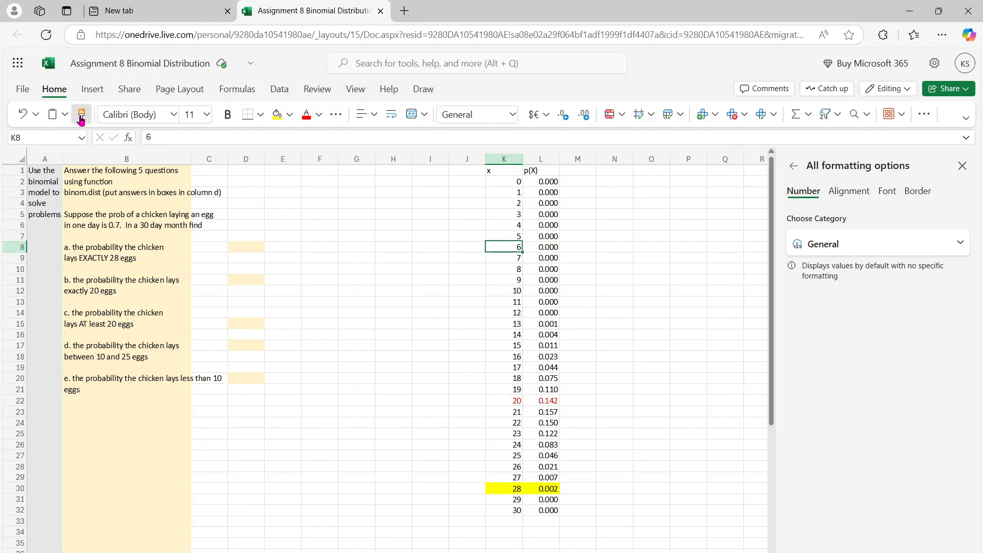
left_click_drag(497, 389, 548, 499)
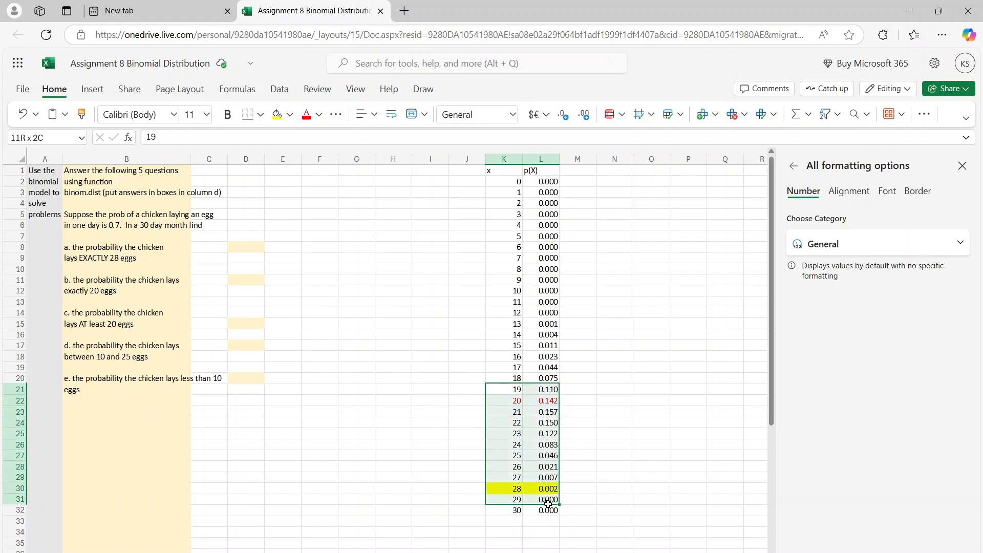
left_click(496, 345)
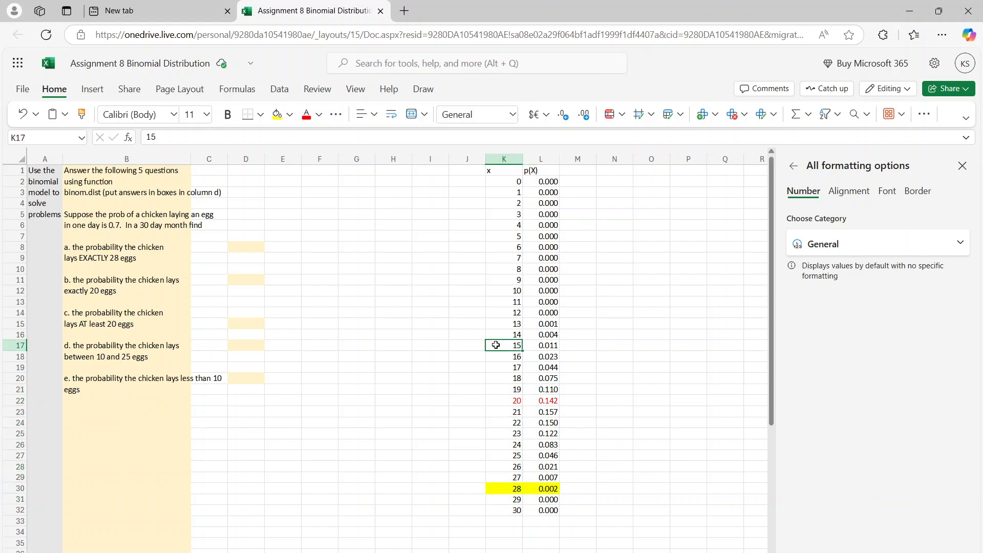
left_click(80, 121)
mouse_move(496, 358)
left_mouse_down()
mouse_move(574, 465)
mouse_move(568, 520)
left_mouse_up()
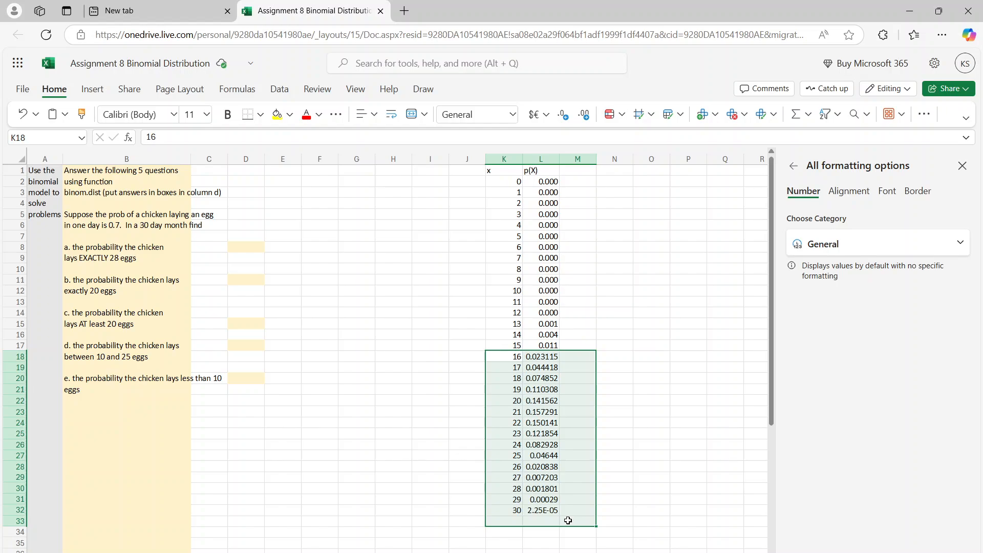
left_click(542, 290)
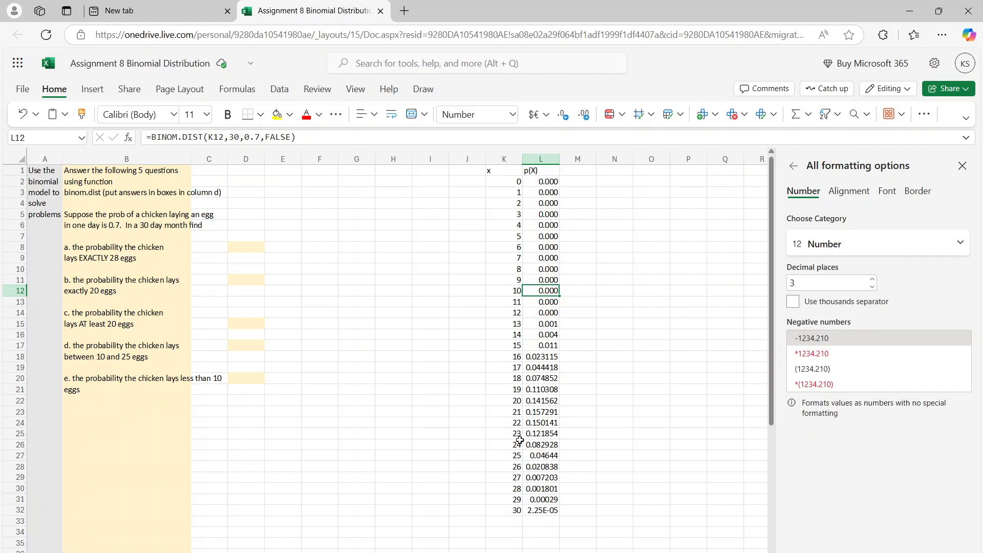
Step: Format the probabilities in L17:L32 as Number with three decimal places
left_click_drag(539, 510, 538, 350)
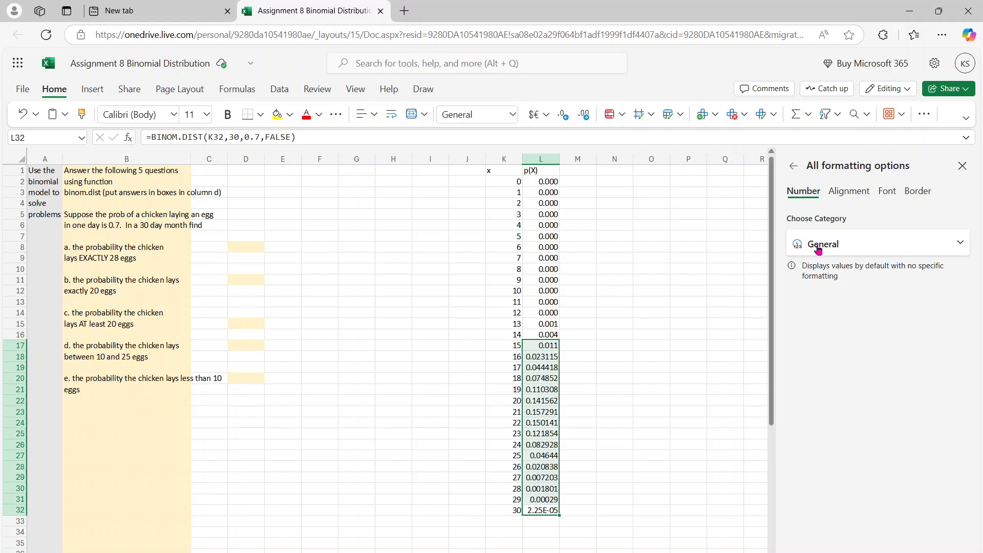
left_click(818, 248)
left_click(819, 289)
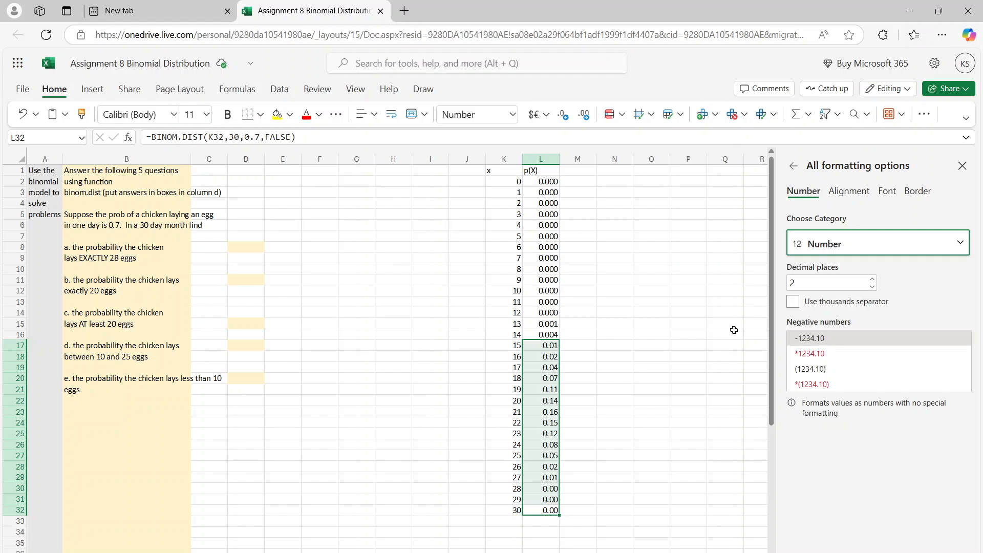
left_click(872, 279)
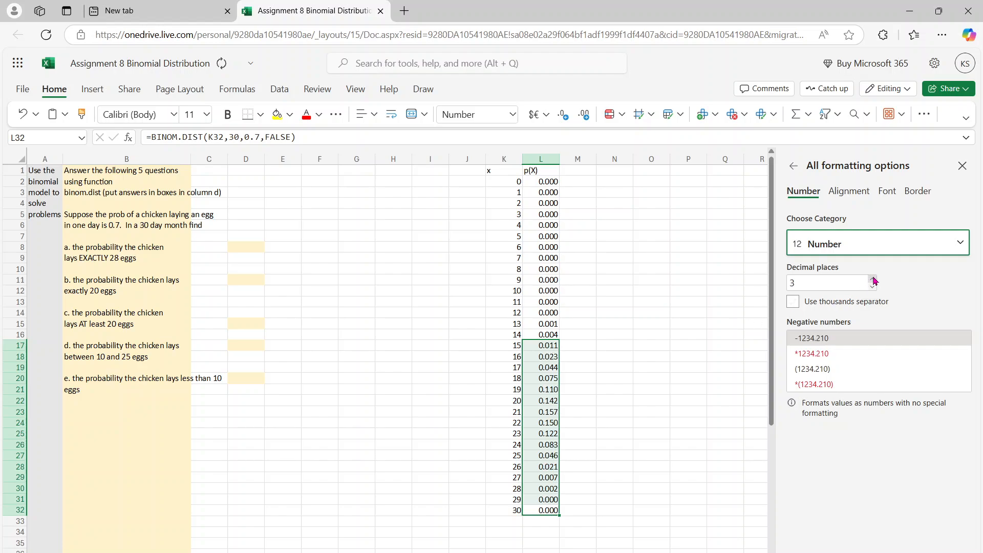
left_click(683, 342)
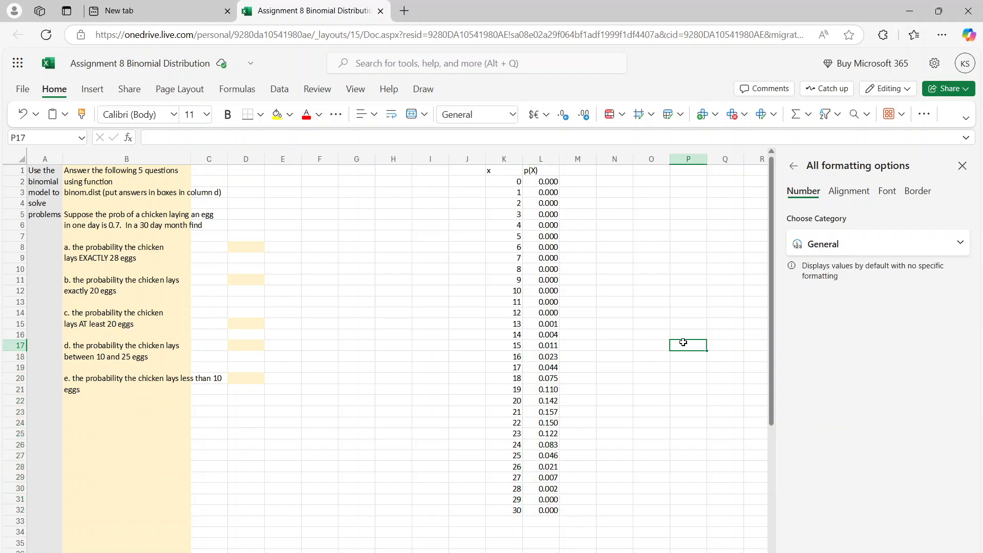
Step: Answer question c in D15 by summing the probabilities for 20 to 30 eggs, L22:L32, with the SUM function
left_click(238, 323)
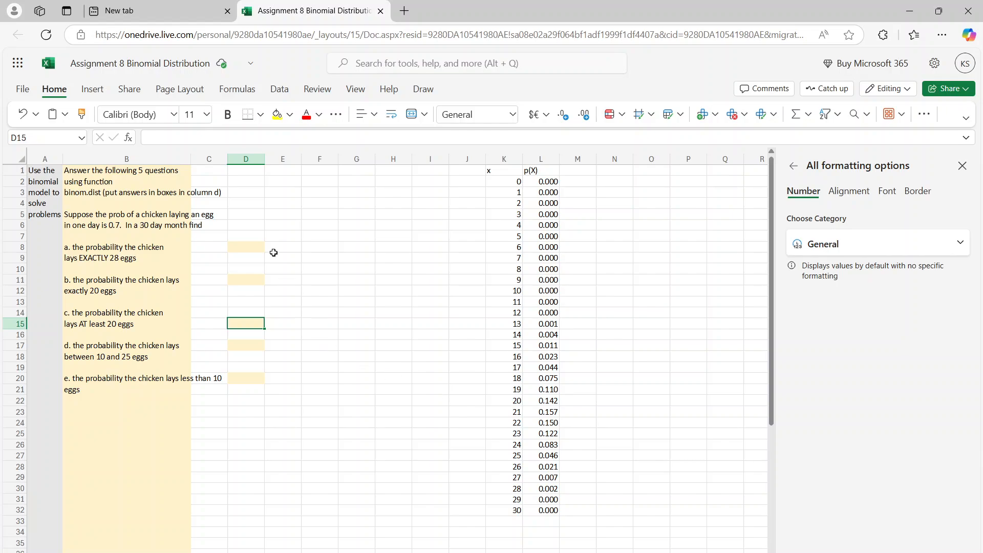
left_click(254, 137)
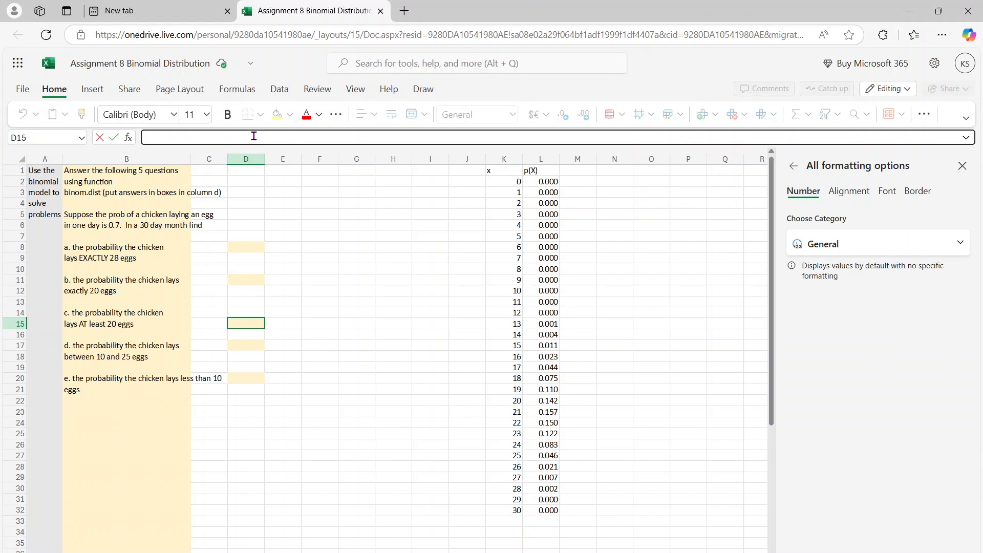
type("=sum(")
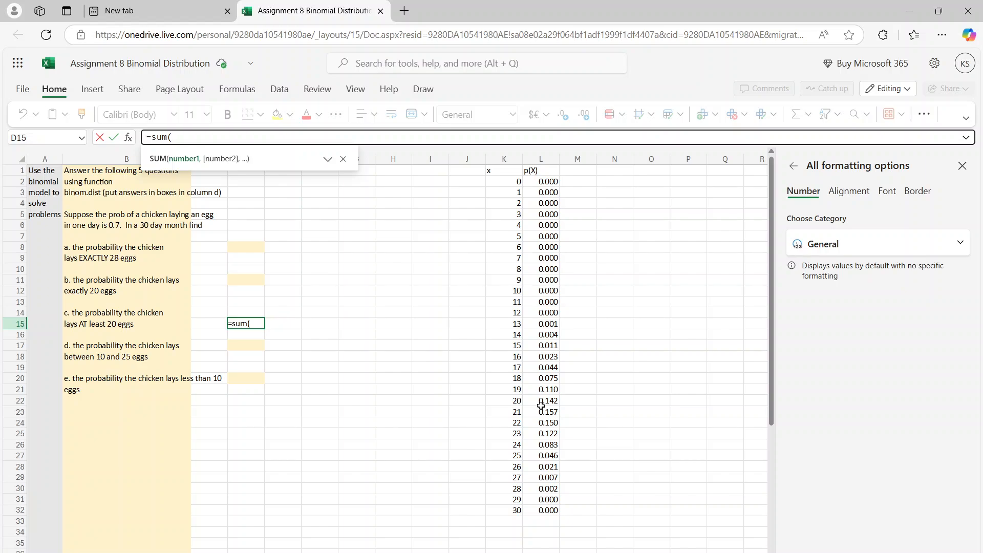
left_click_drag(541, 406, 537, 510)
key("Return")
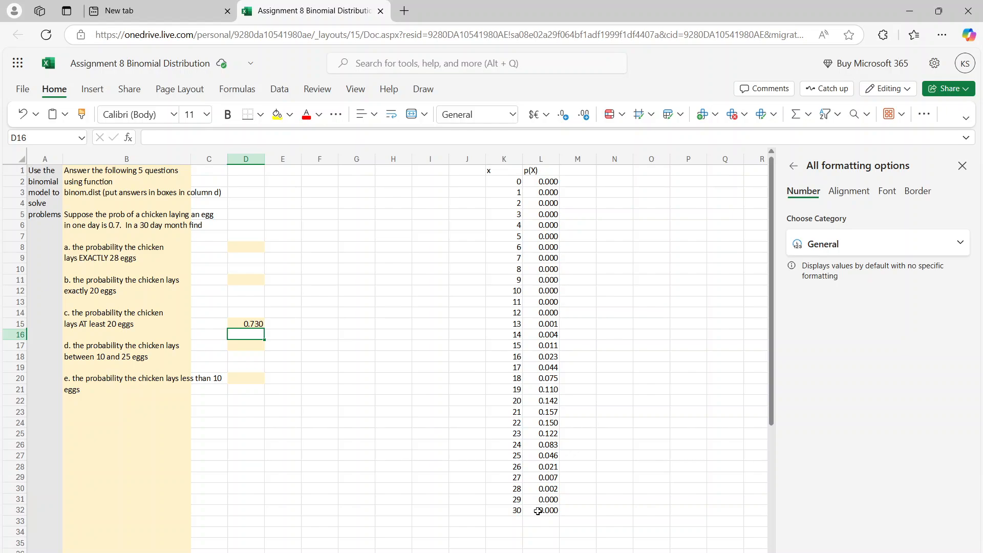
Step: Answer question d in D17 by summing the probabilities for 10 to 25 eggs, L12:L27, with the SUM function
left_click(245, 344)
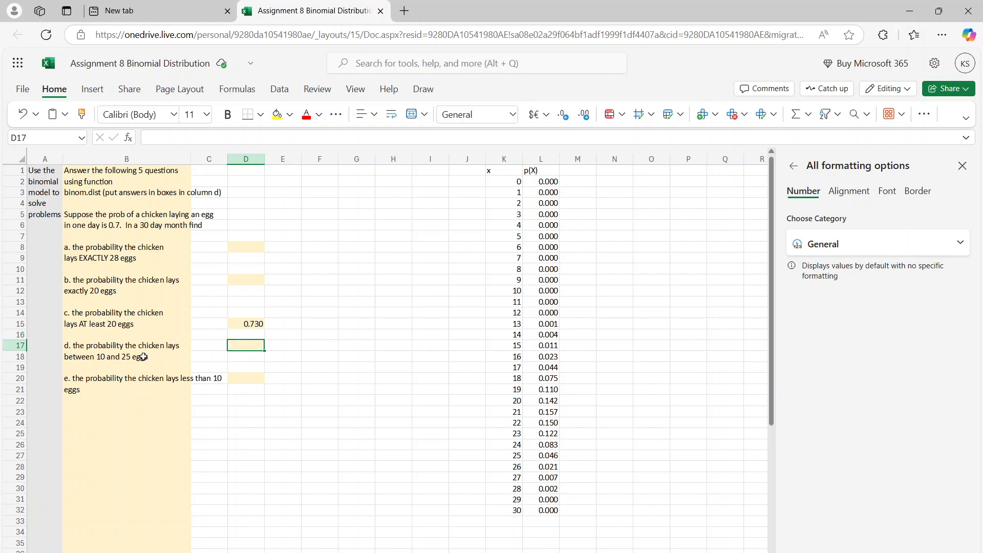
left_click(205, 137)
type("=sum(")
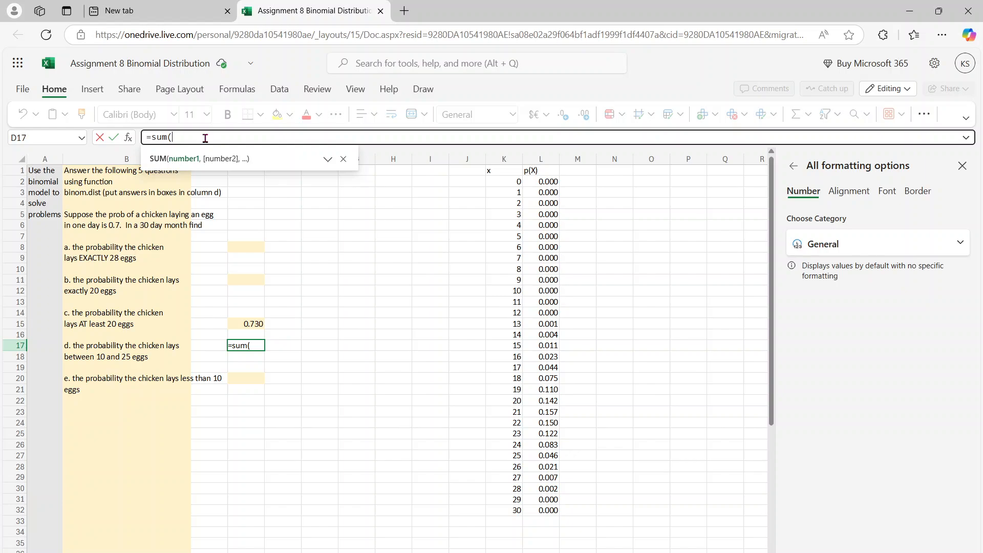
left_click(533, 291)
left_click_drag(534, 291, 536, 456)
key("Return")
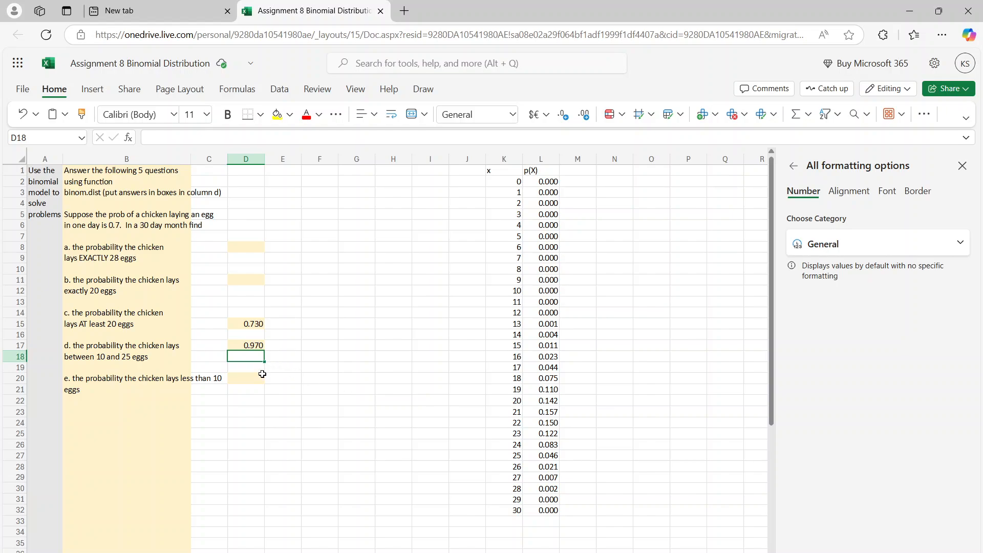
Step: Answer question e in D20 by summing the probabilities for 0 to 9 eggs, L2:L11, with the SUM function
left_click(246, 379)
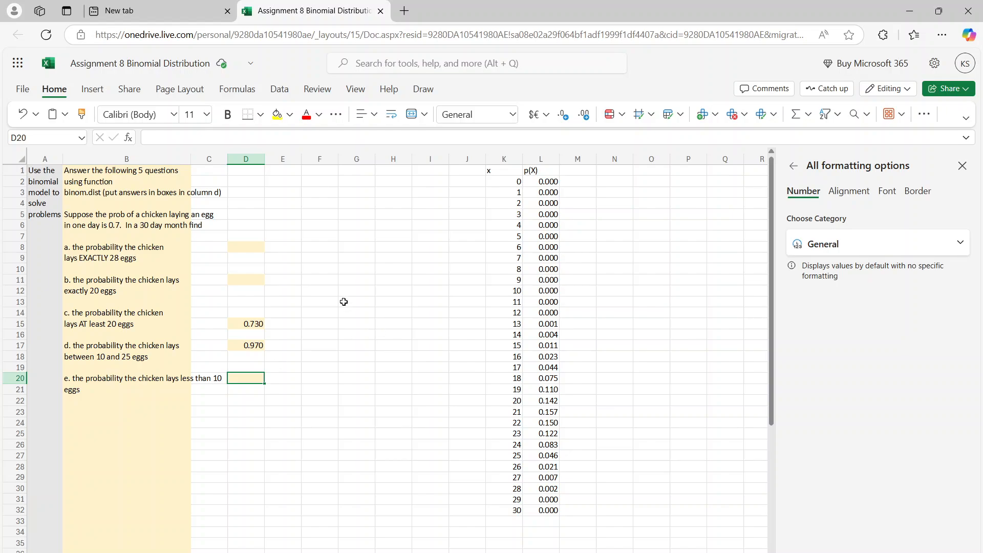
left_click(243, 139)
type("=s")
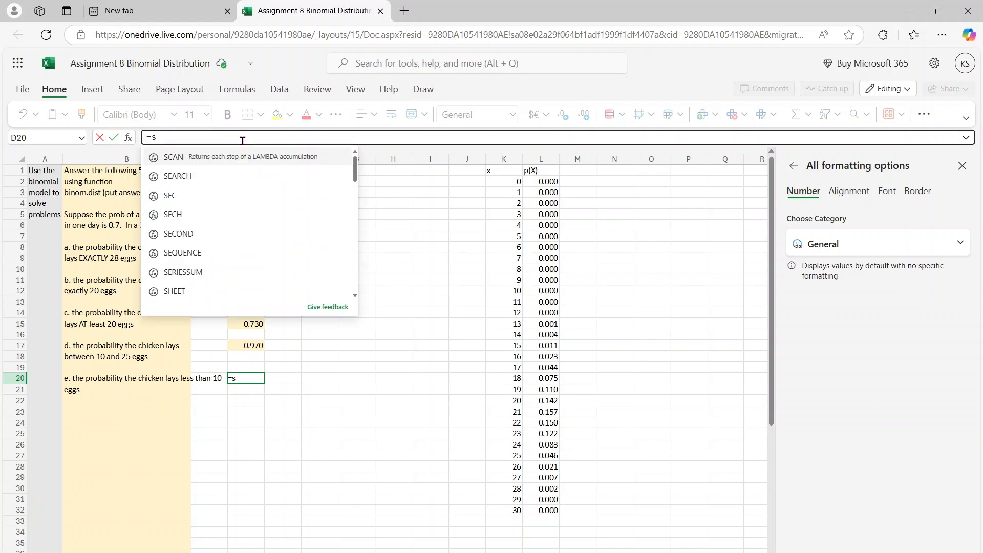
type("um(")
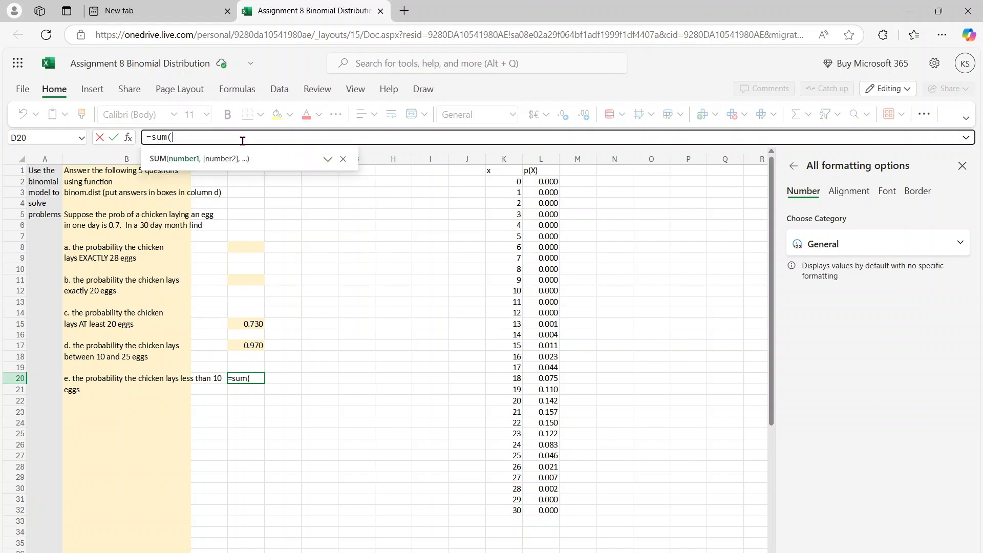
left_click_drag(543, 182, 544, 272)
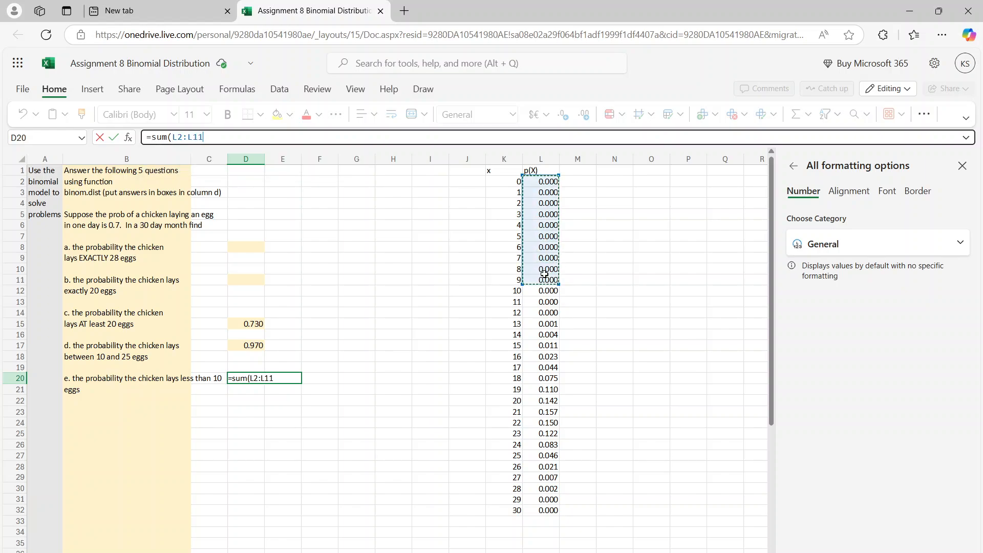
key("Return")
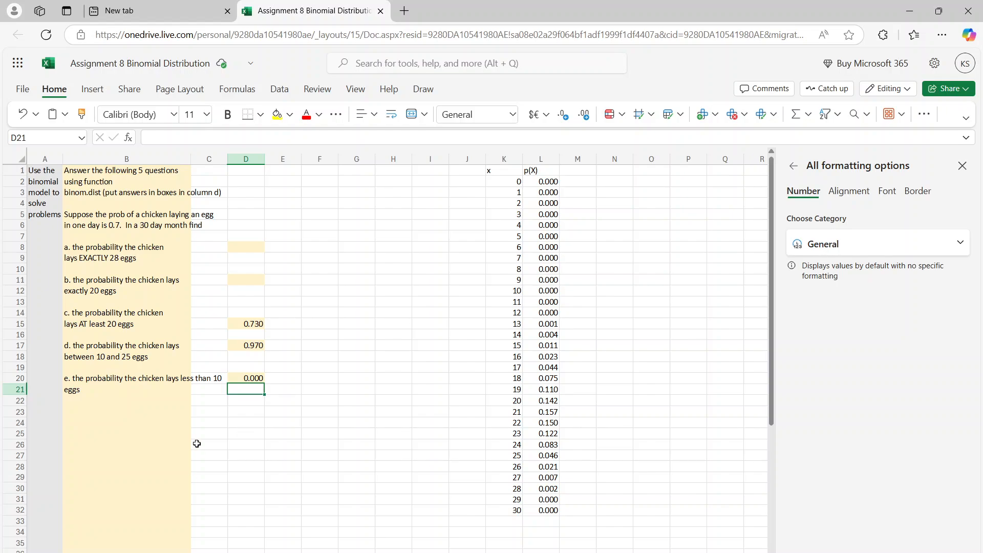
left_click(256, 378)
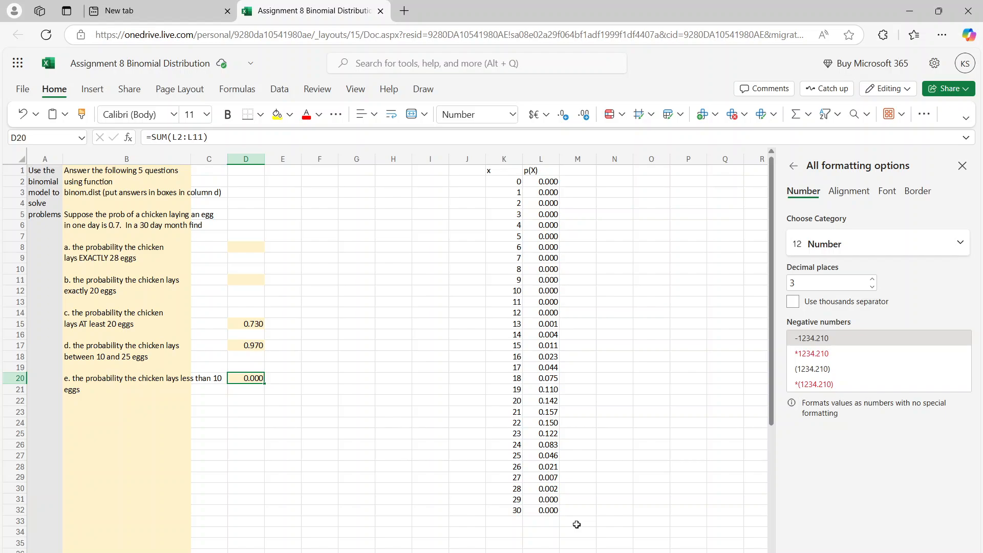
Step: Review the problem setup in B6 and the table row for 21 eggs, K23:L23
left_click(109, 226)
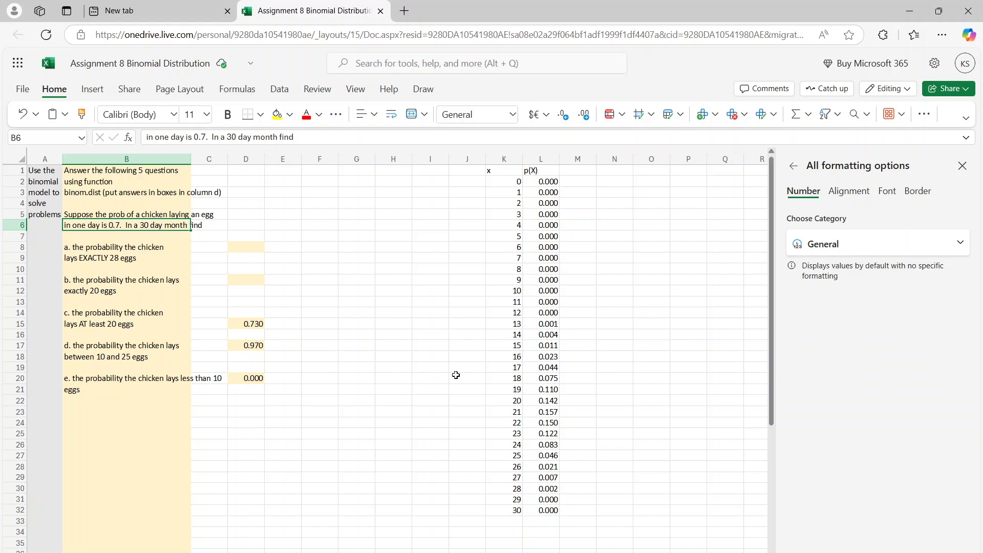
left_click_drag(498, 413, 543, 413)
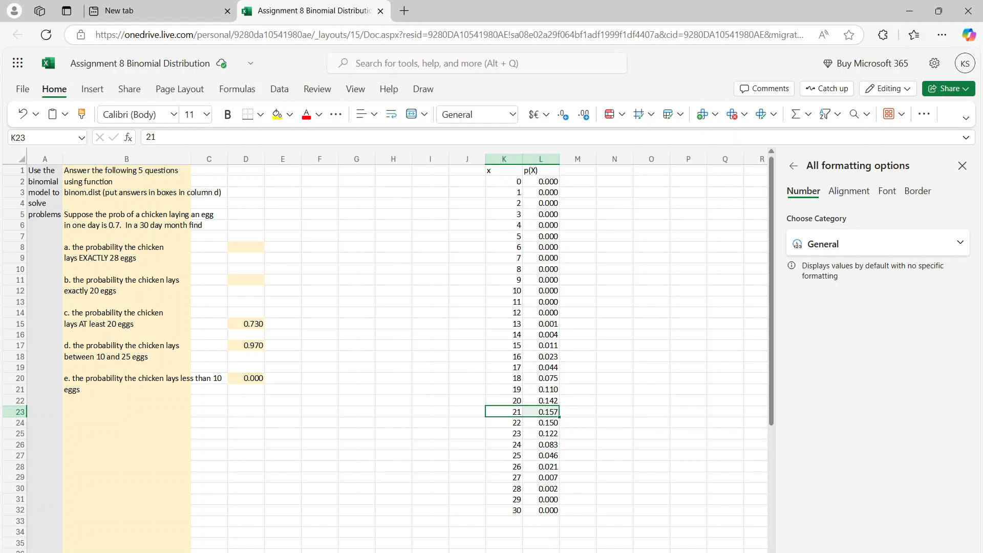
Step: Go two sheets ahead to the bar plot and mean question, and start switching to another open window
key("ctrl+alt+Page_Down")
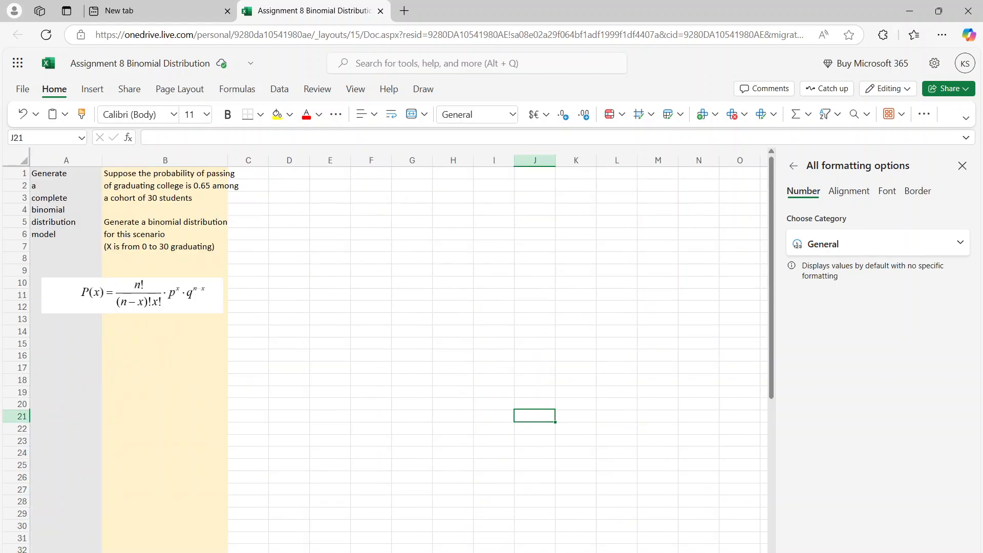
key("ctrl+alt+Page_Down")
type("/")
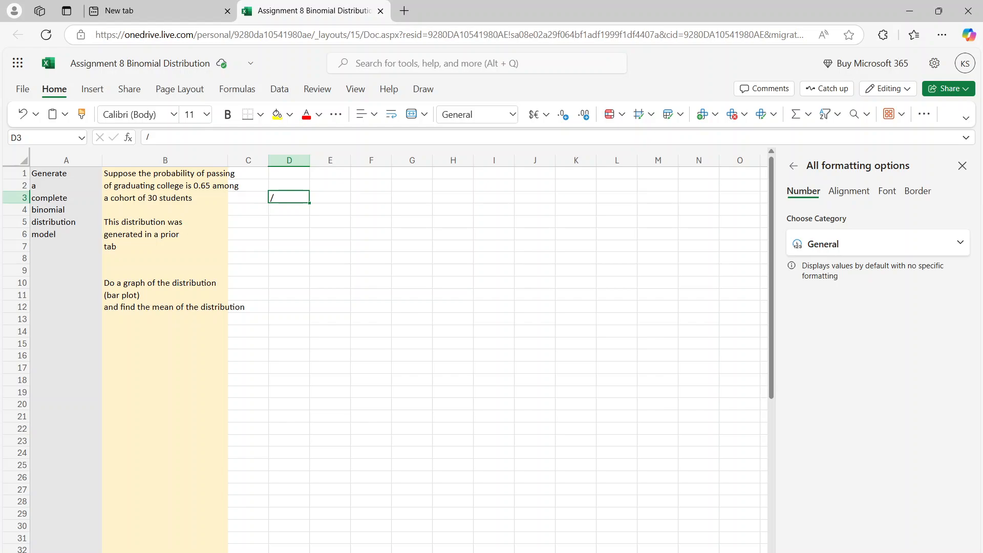
key("alt+Tab")
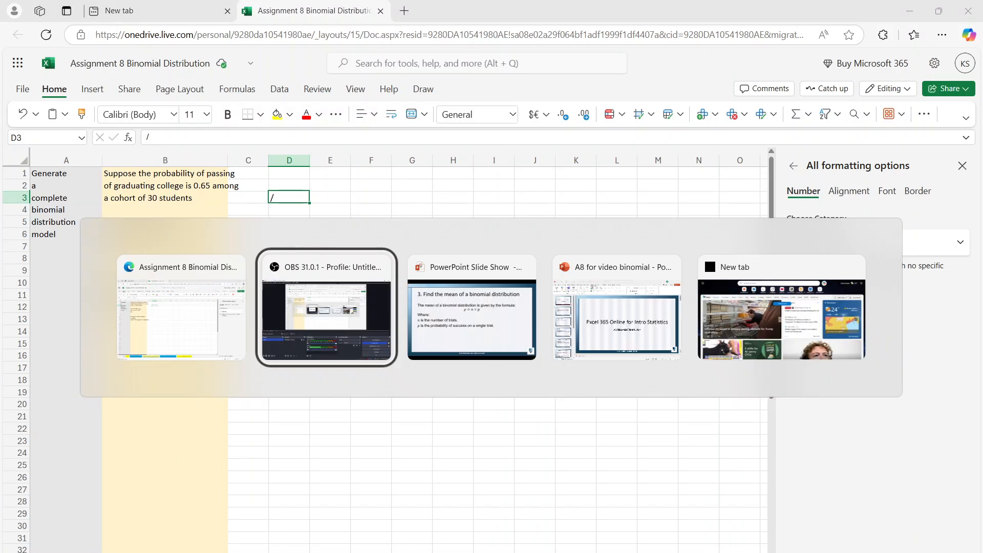